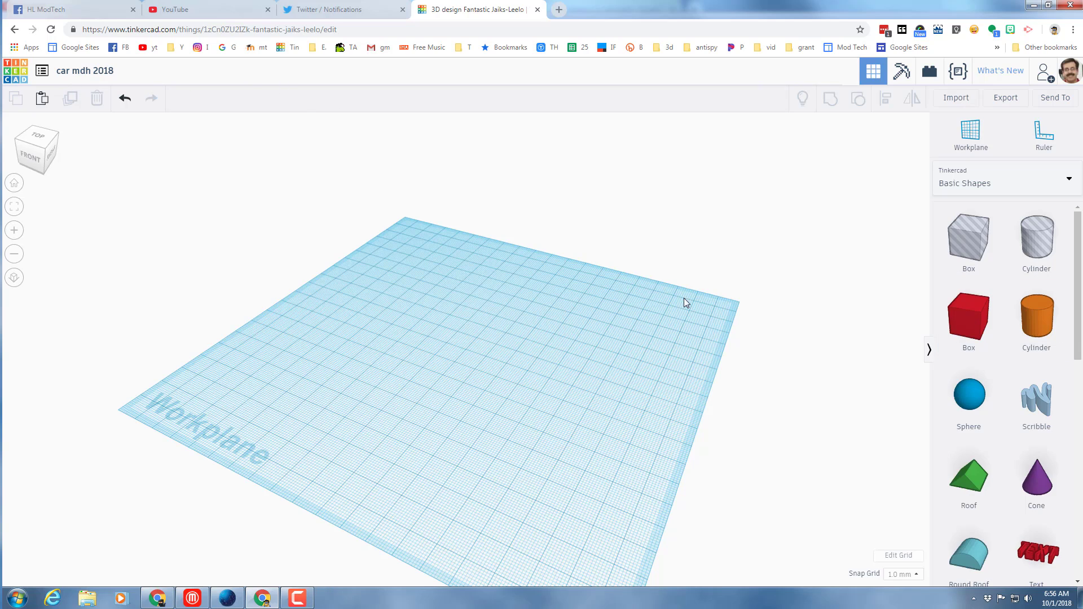
Step: Add a red box to the workplane and size it 40 by 75 mm, 25 mm tall
drag(975, 330, 447, 377)
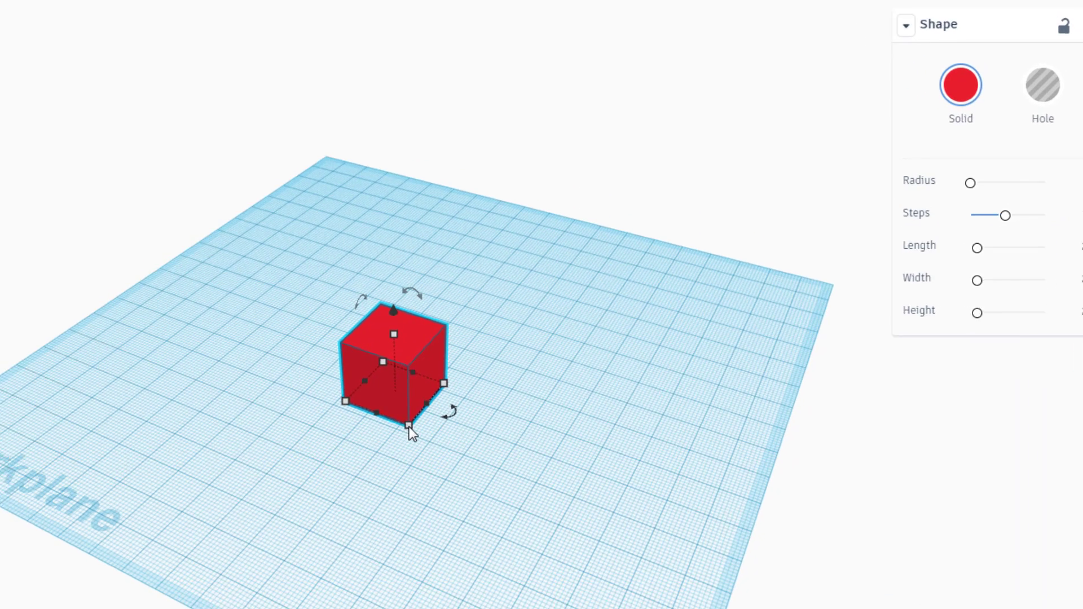
click(459, 394)
click(327, 463)
text(40)
key(Tab)
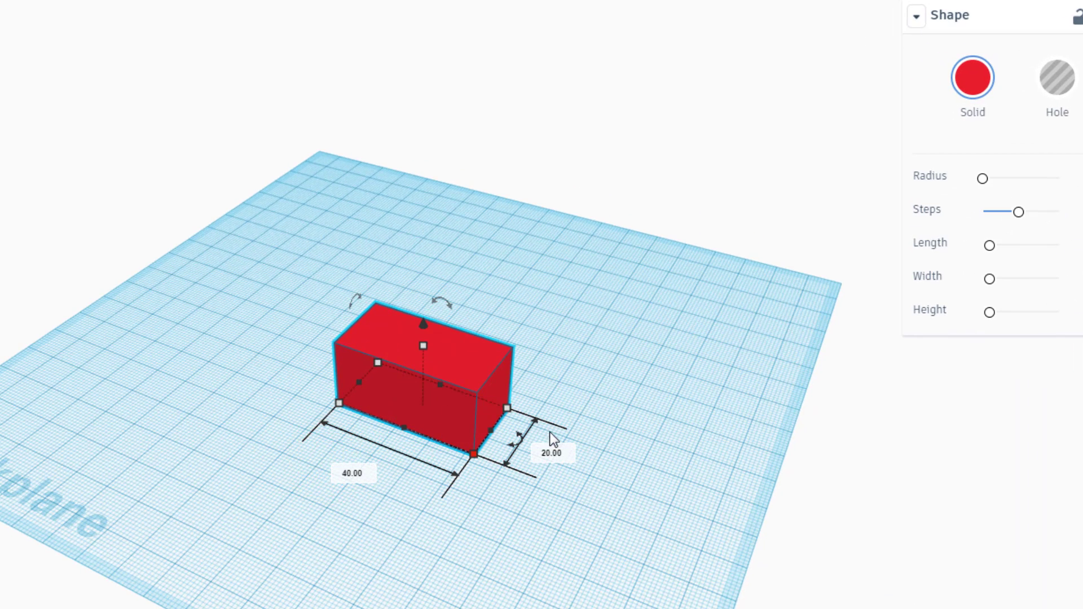
click(557, 454)
text(75)
key(Return)
click(366, 408)
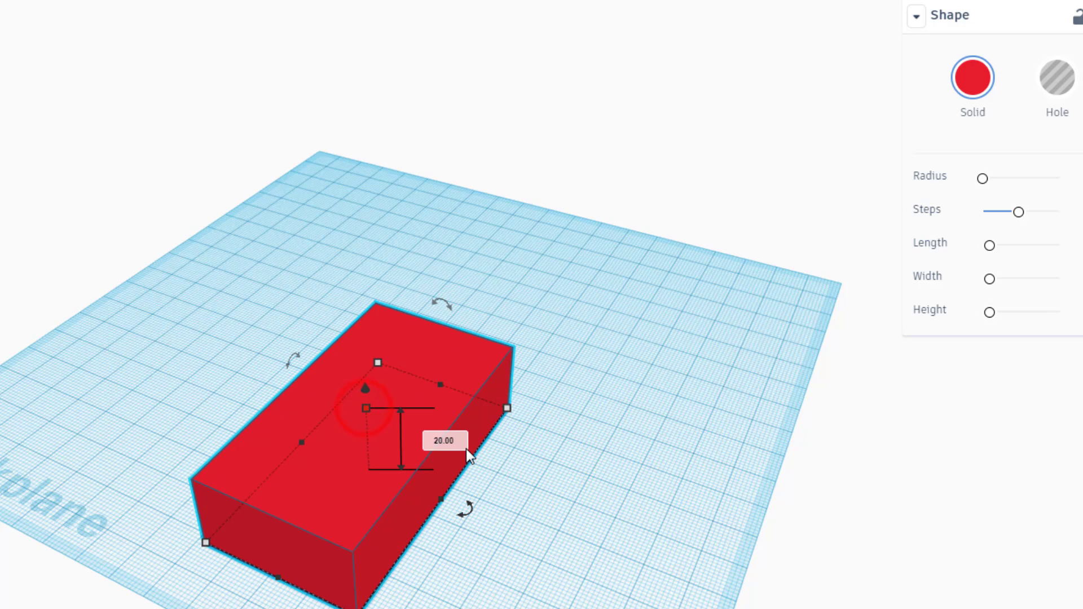
text(25)
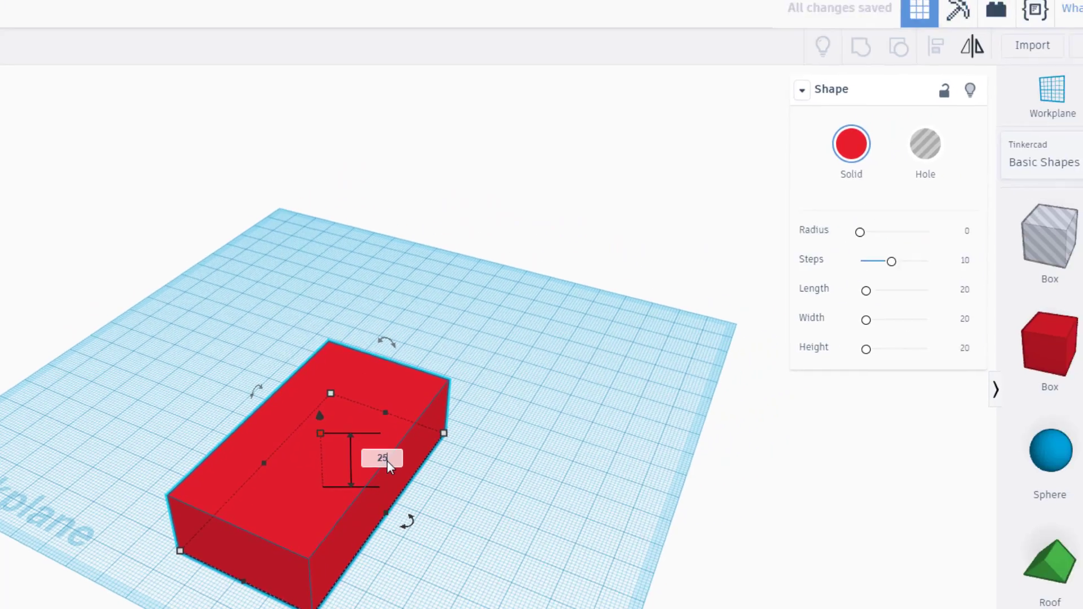
key(Return)
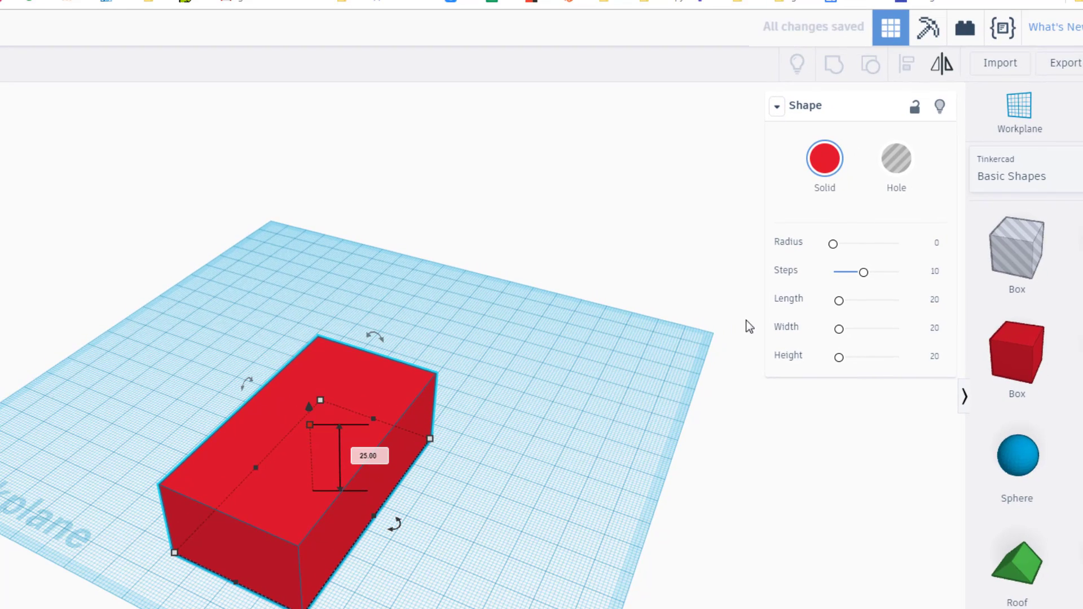
Step: Round the box's edges with radius 4 and move it toward the workplane centre
click(939, 244)
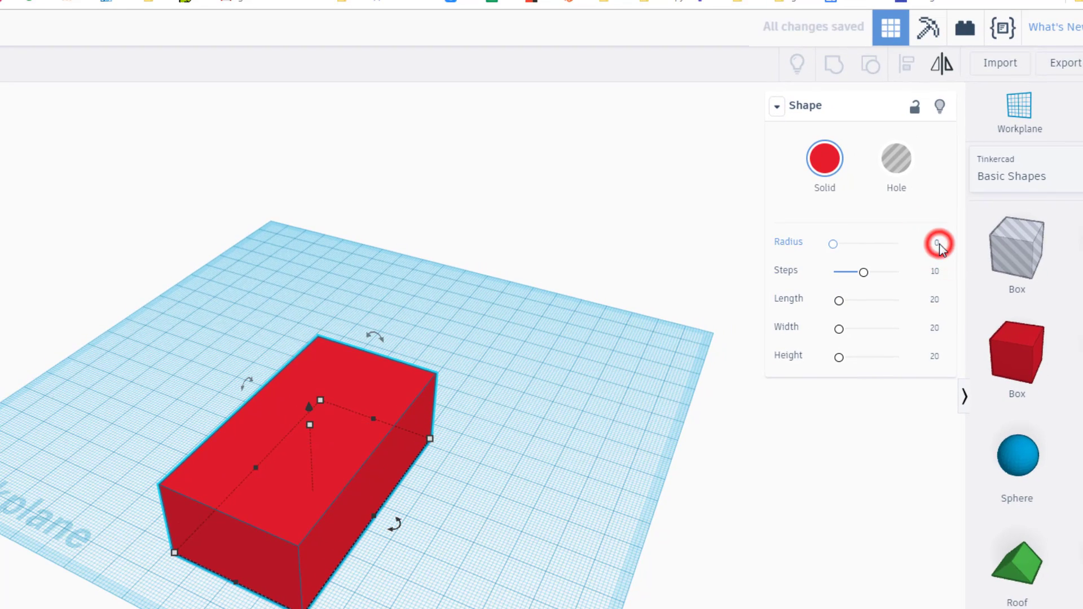
click(939, 245)
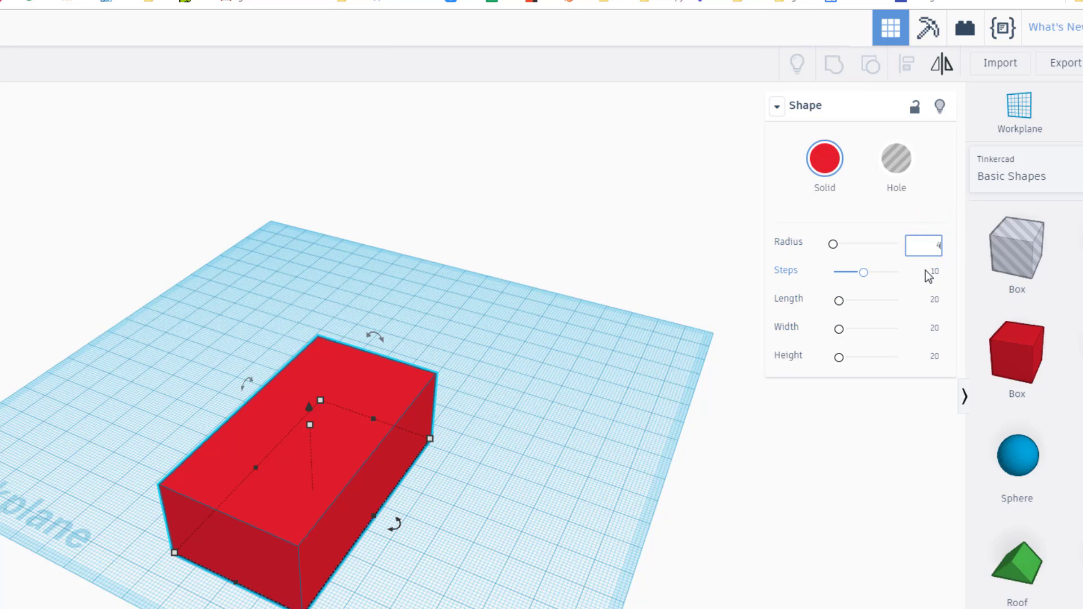
key(Return)
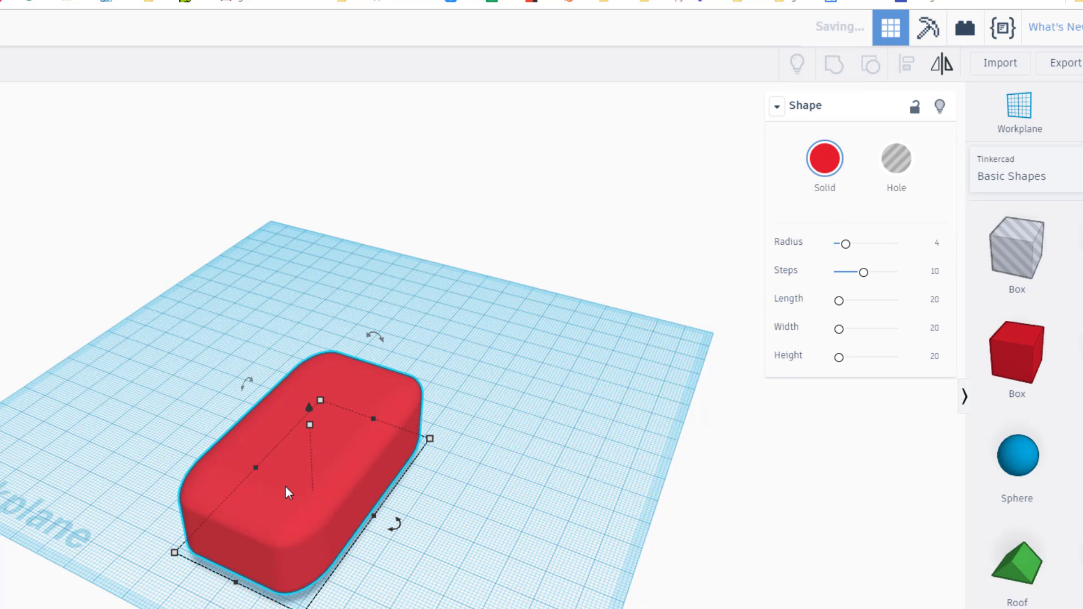
right_drag(378, 444, 247, 452)
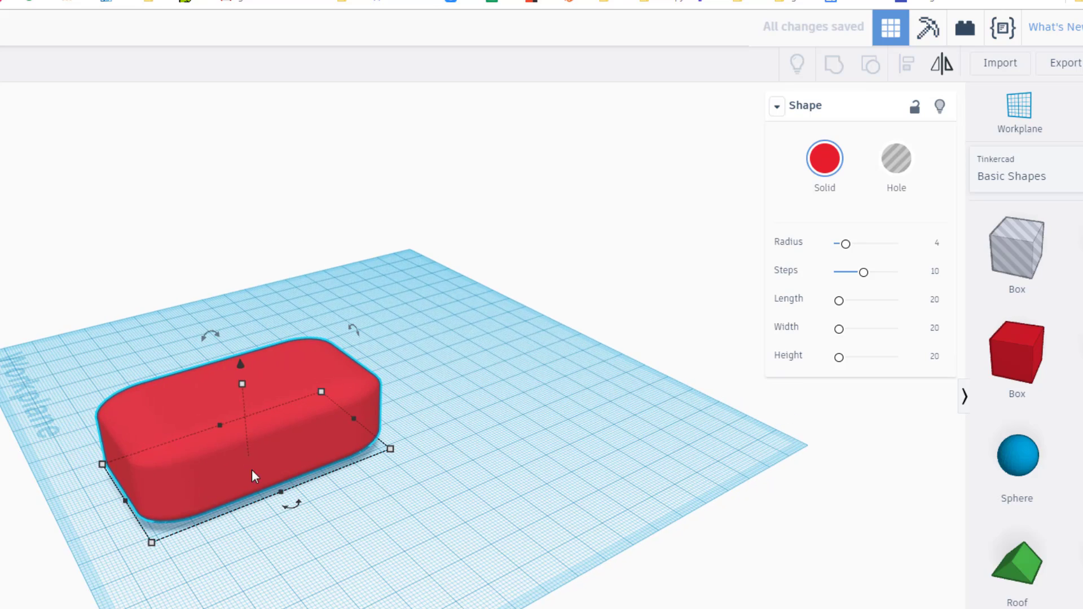
drag(251, 470, 356, 430)
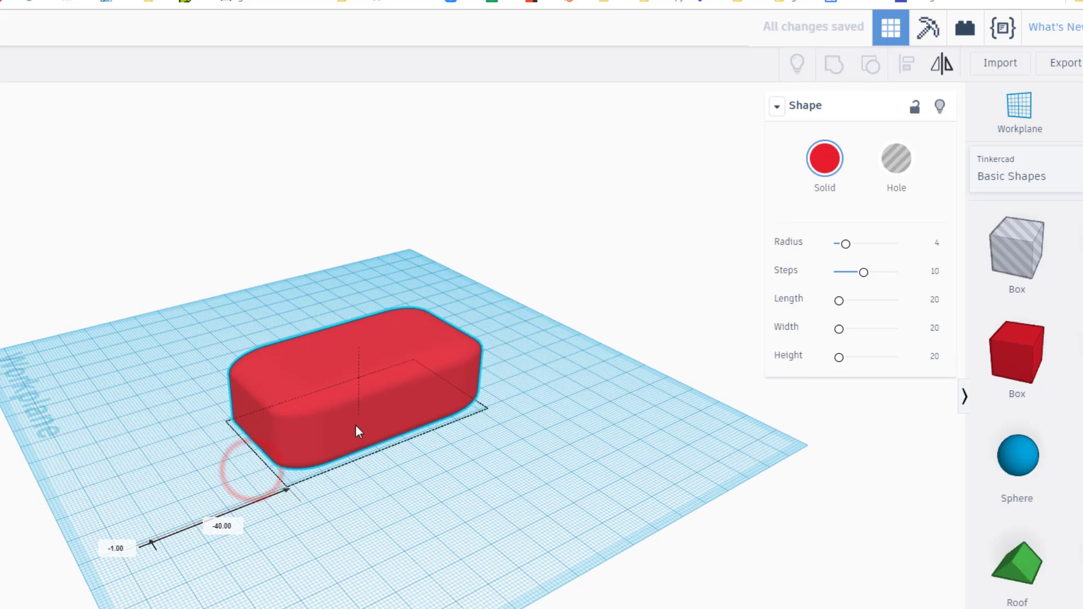
Step: Place a workplane on the red box's front face
click(337, 520)
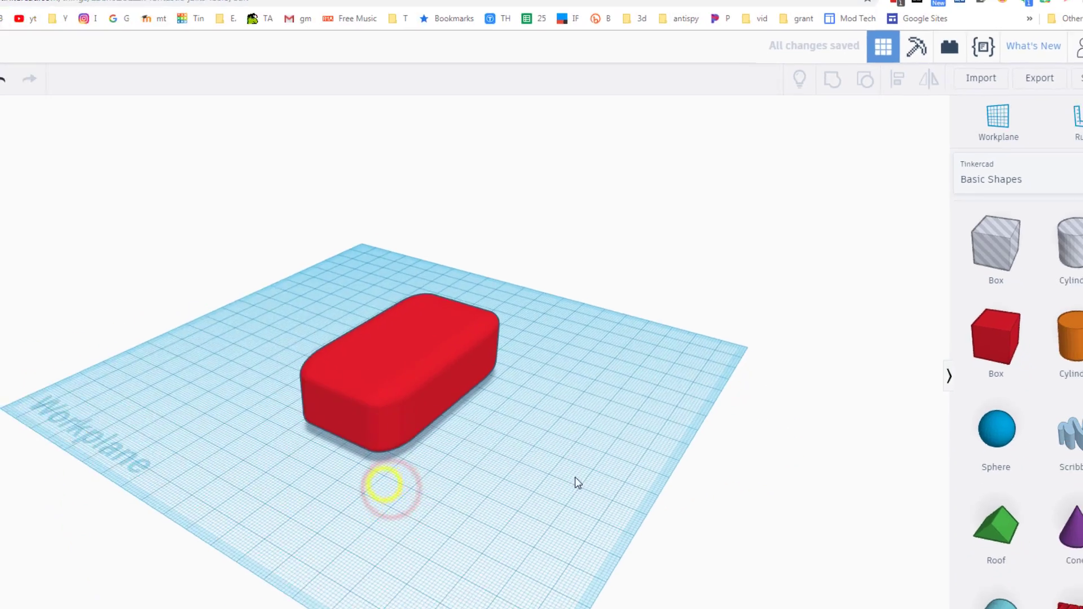
right_drag(574, 476, 423, 417)
click(971, 135)
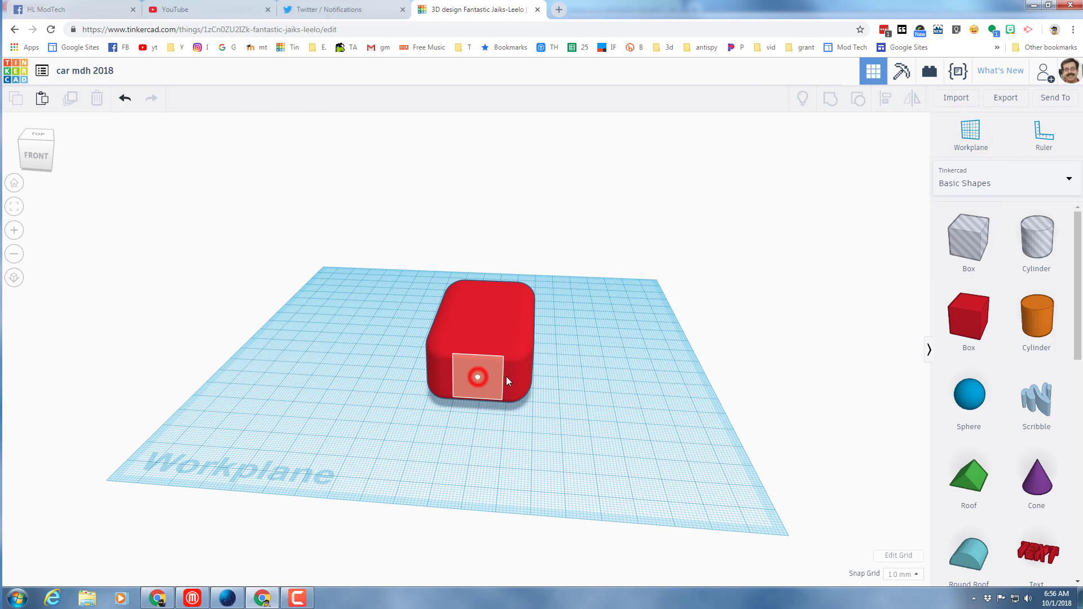
click(478, 377)
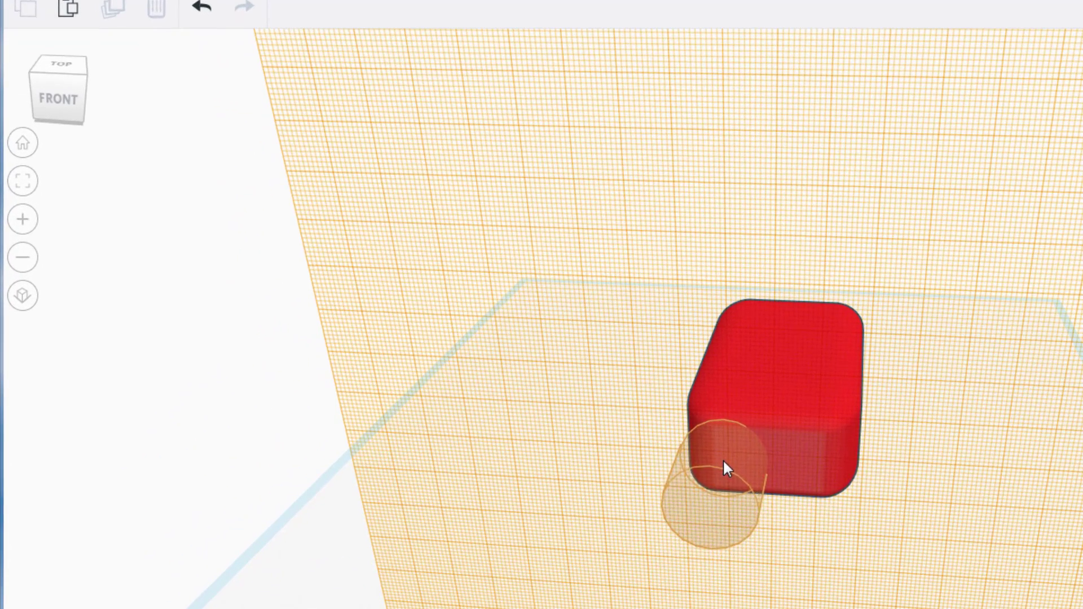
Step: Drop a cylinder on the front face, shrink it evenly to 10 by 10, and nudge it up
click(448, 381)
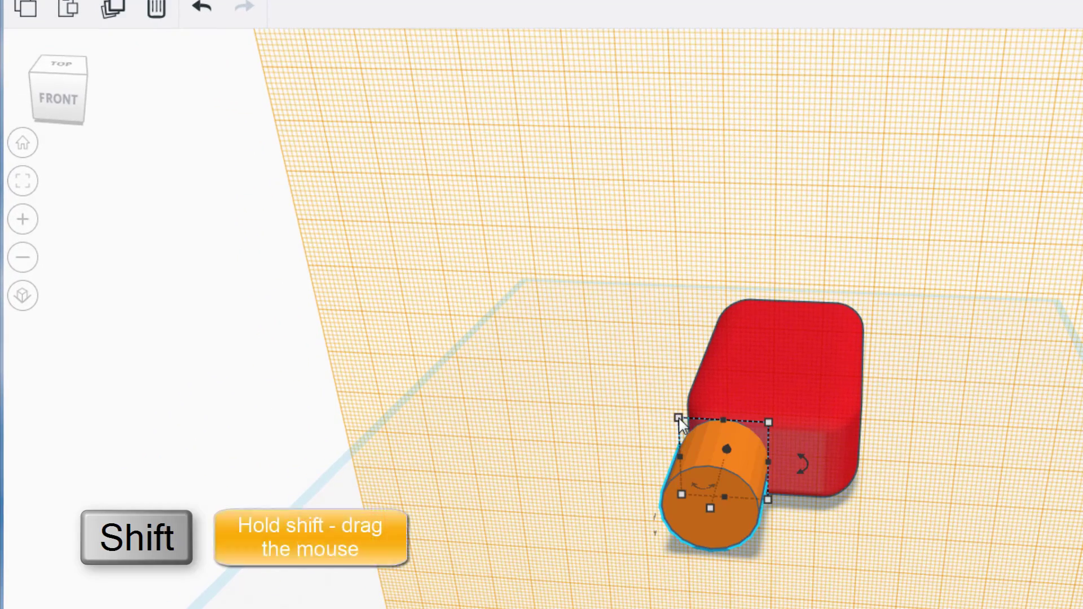
shift+drag(679, 418, 740, 462)
key(Up)
key(Up)
key(Up)
key(Up)
key(Up)
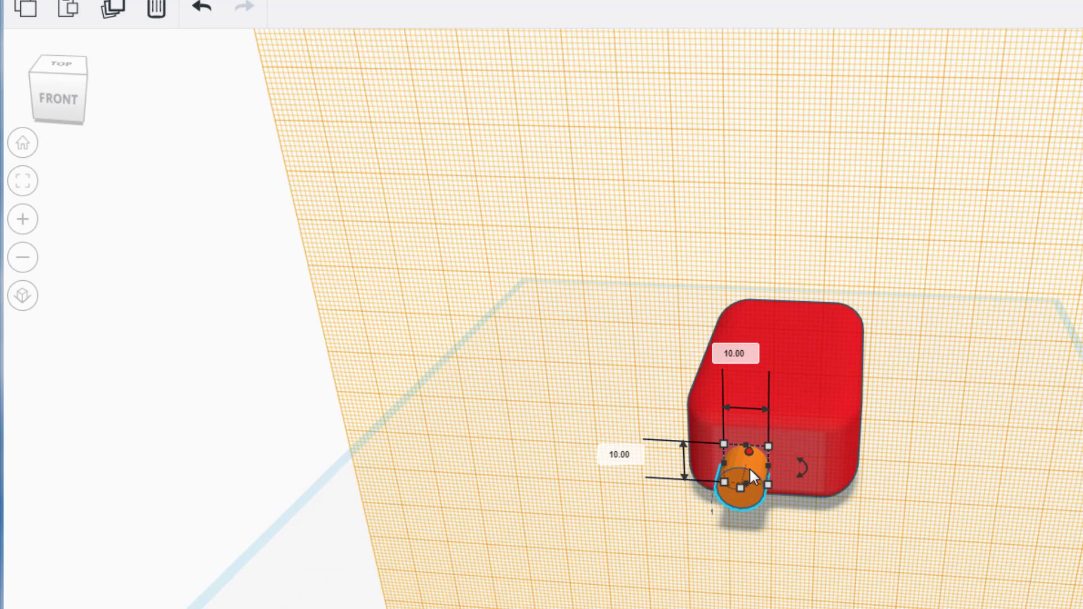
key(Up)
key(Up)
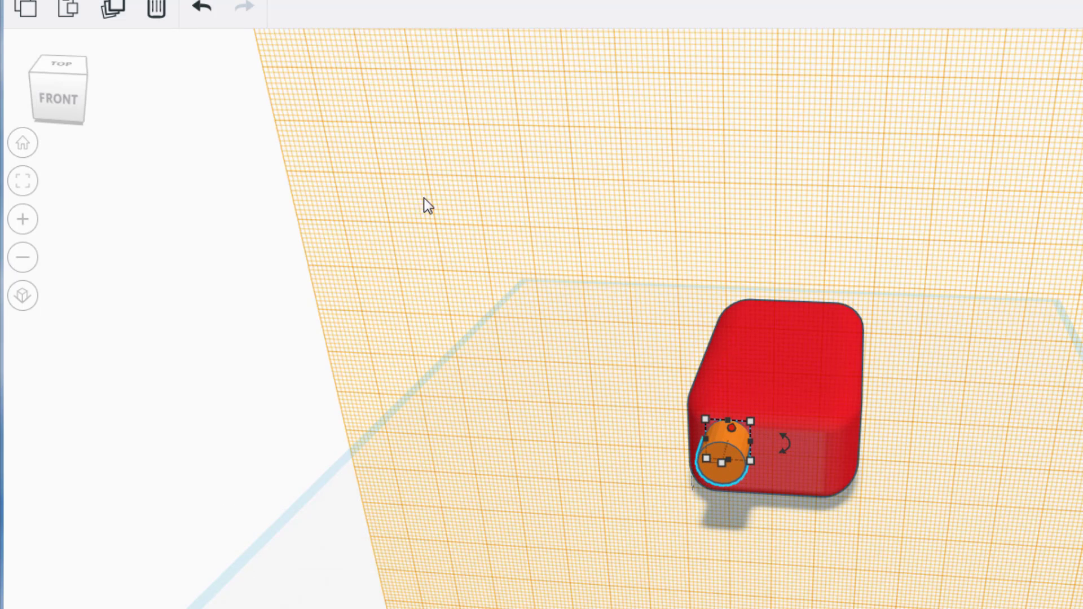
Step: Set the cylinder's length to 4 mm, push it against the box, and duplicate it
click(82, 76)
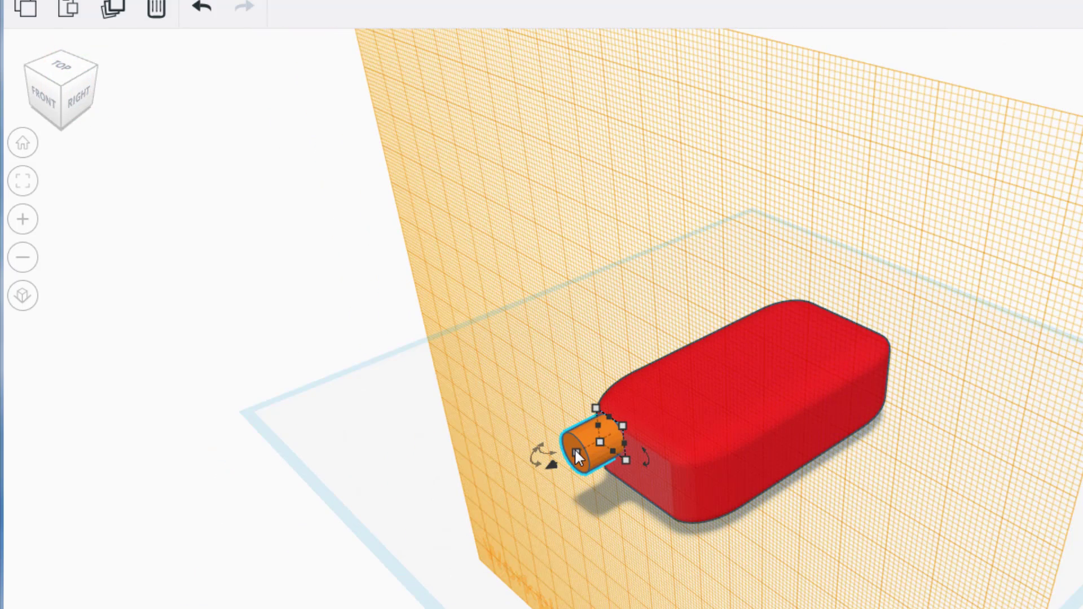
drag(586, 447, 595, 443)
text(4)
key(Return)
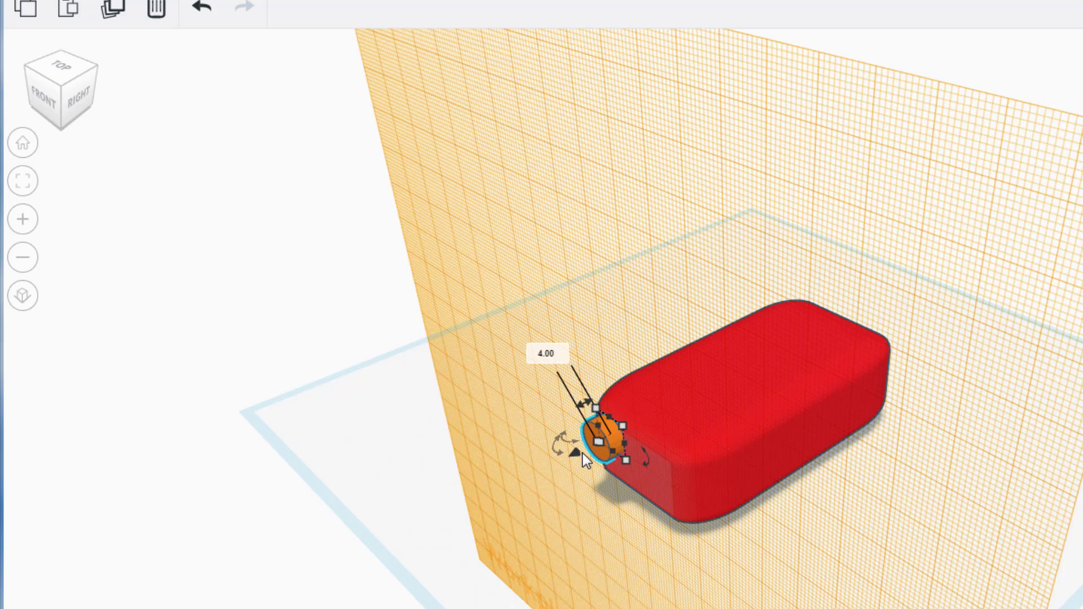
drag(578, 452, 580, 449)
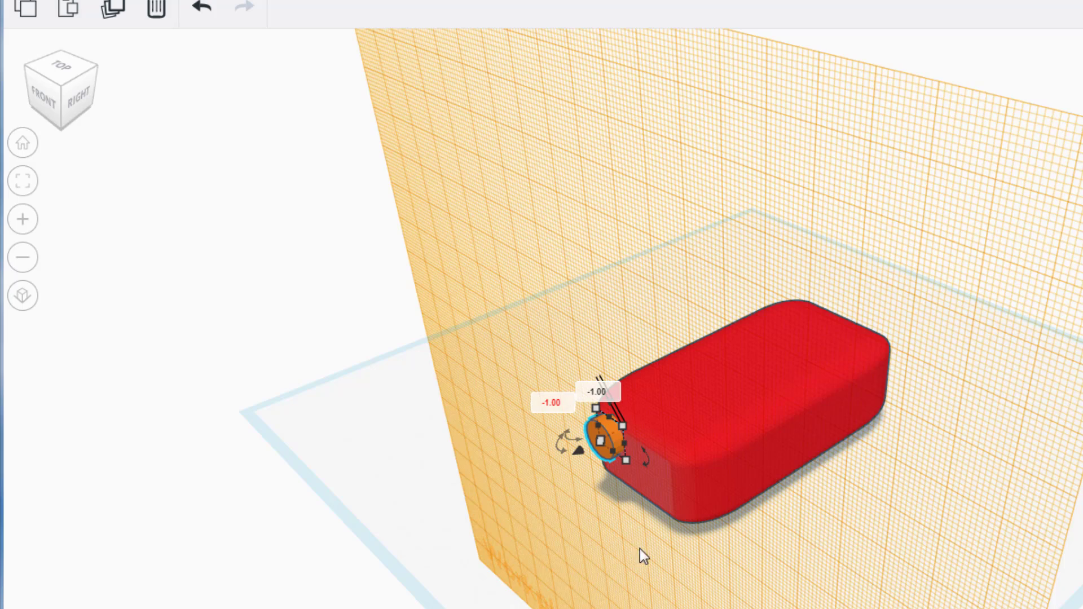
key(ctrl+d)
Step: Duplicate the orange cylinder and line up the copy to the right of the first
click(48, 101)
key(ctrl+d)
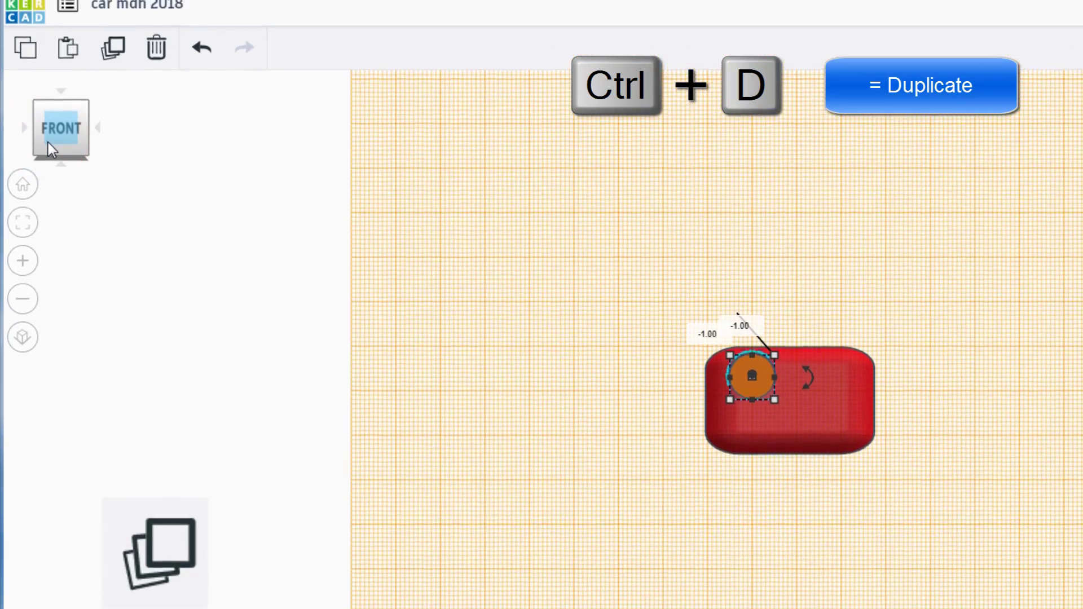
key(Right)
key(Right)
key(Right)
key(Right)
key(Right)
key(Right)
key(Right)
key(Right)
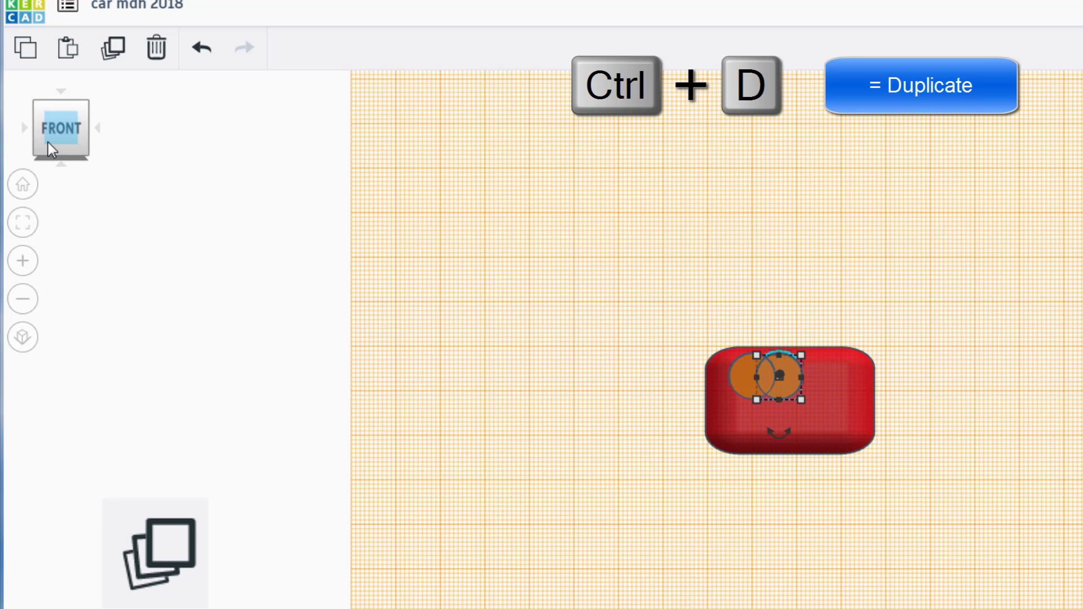
key(Right)
key(Right)
key(Right)
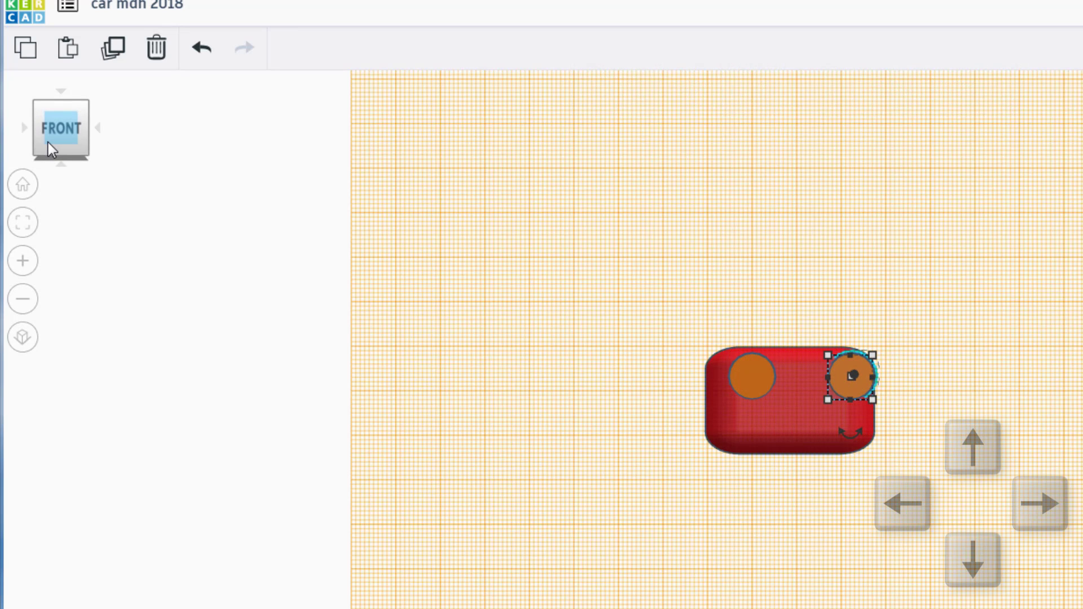
key(Left)
key(Left)
key(Left)
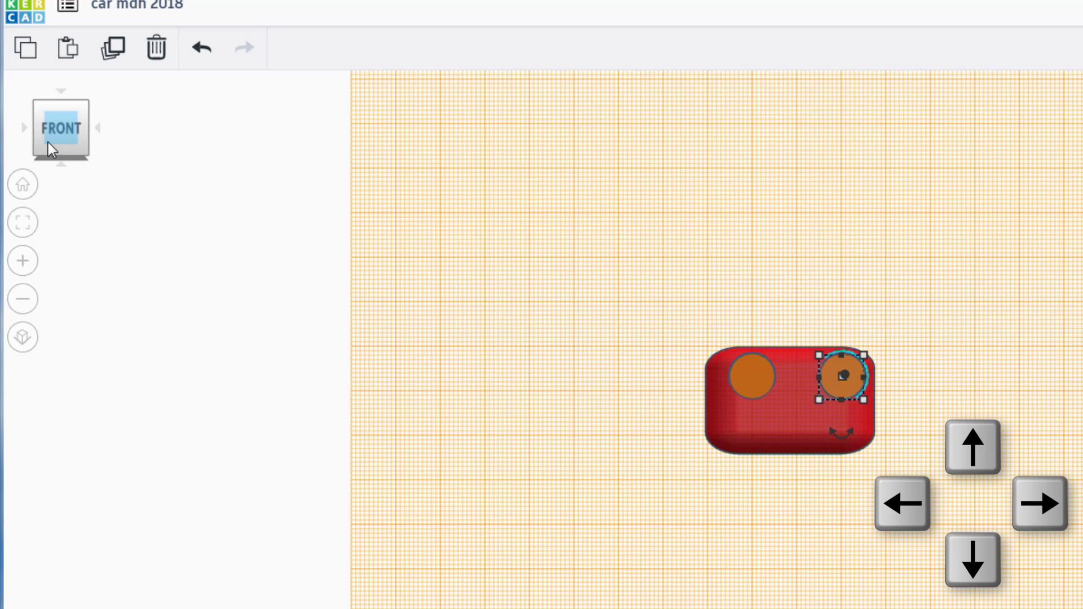
key(Left)
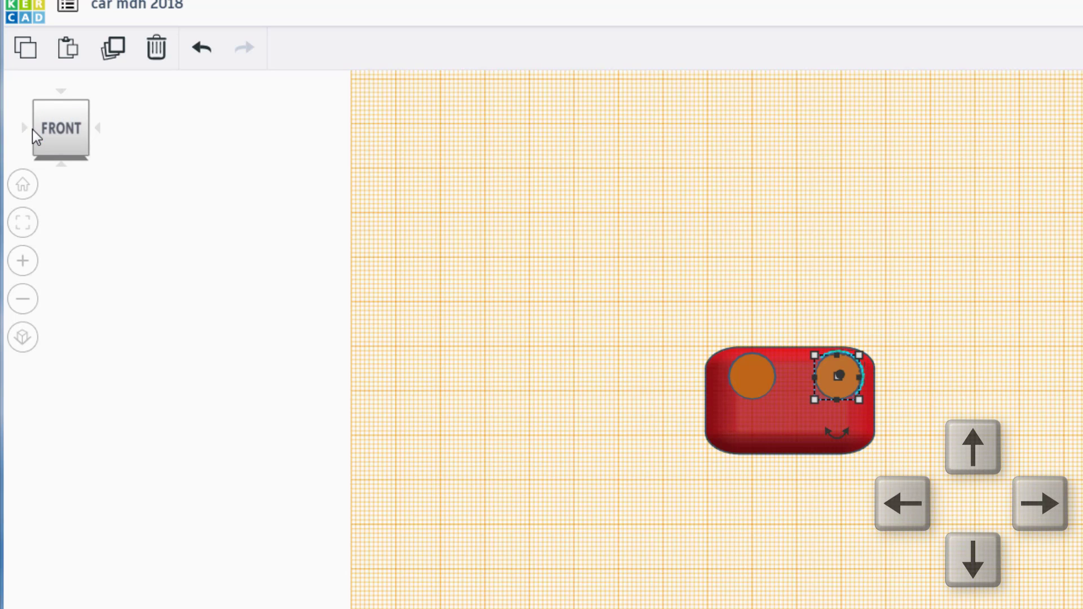
key(Left)
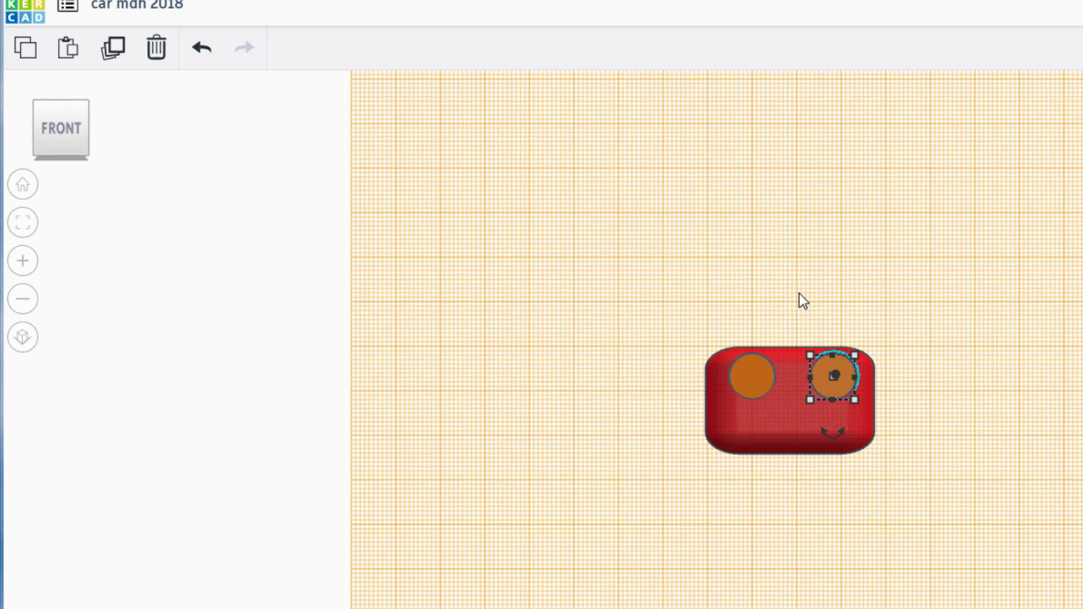
right_drag(793, 293, 788, 491)
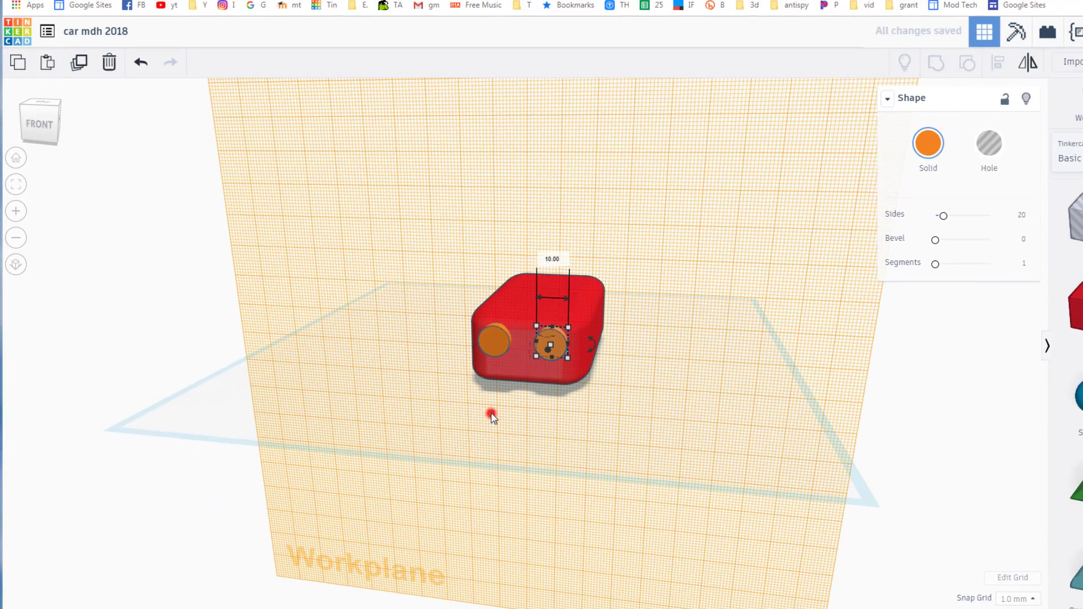
Step: Select both orange circles on the car's front and group them
click(492, 417)
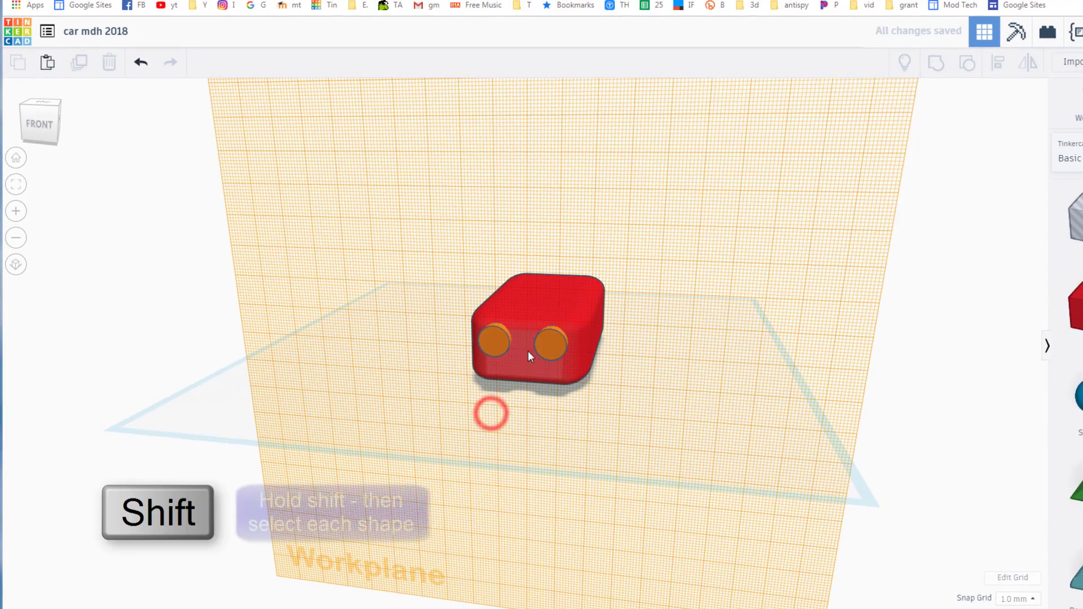
shift+click(493, 338)
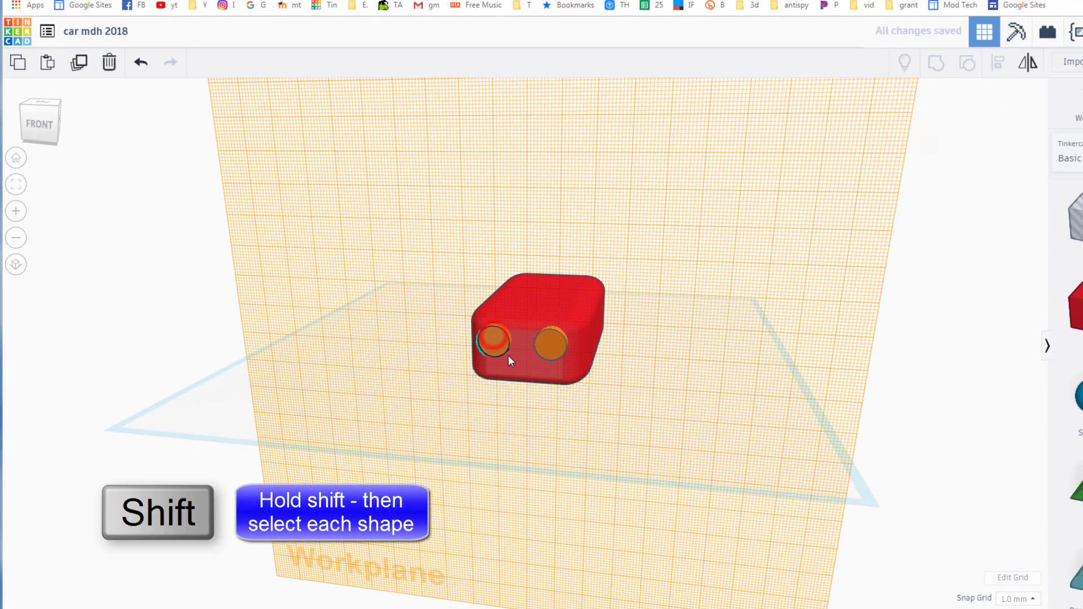
shift+click(556, 352)
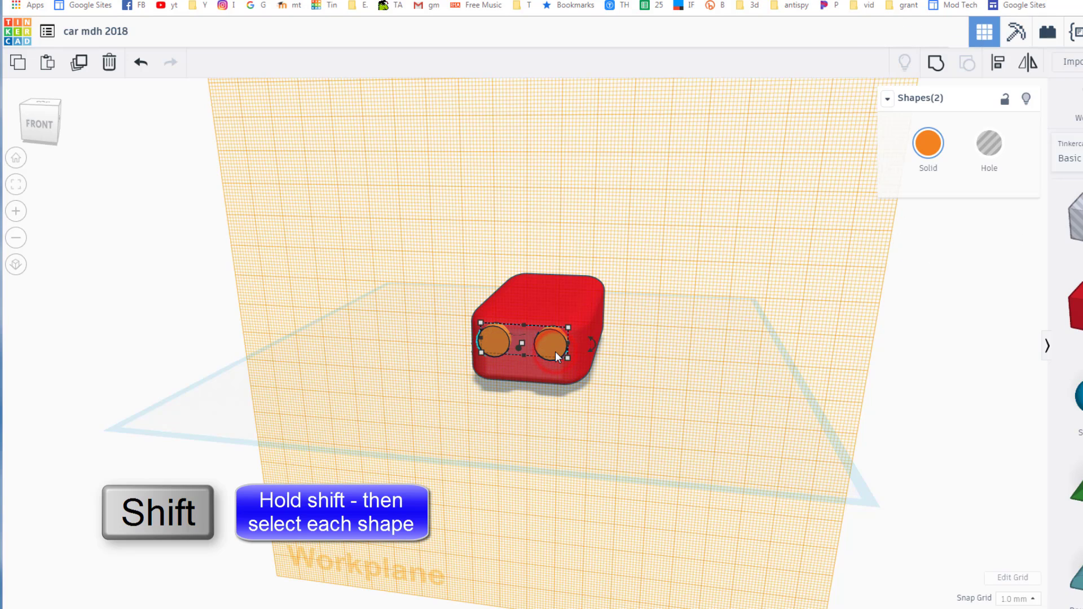
click(939, 63)
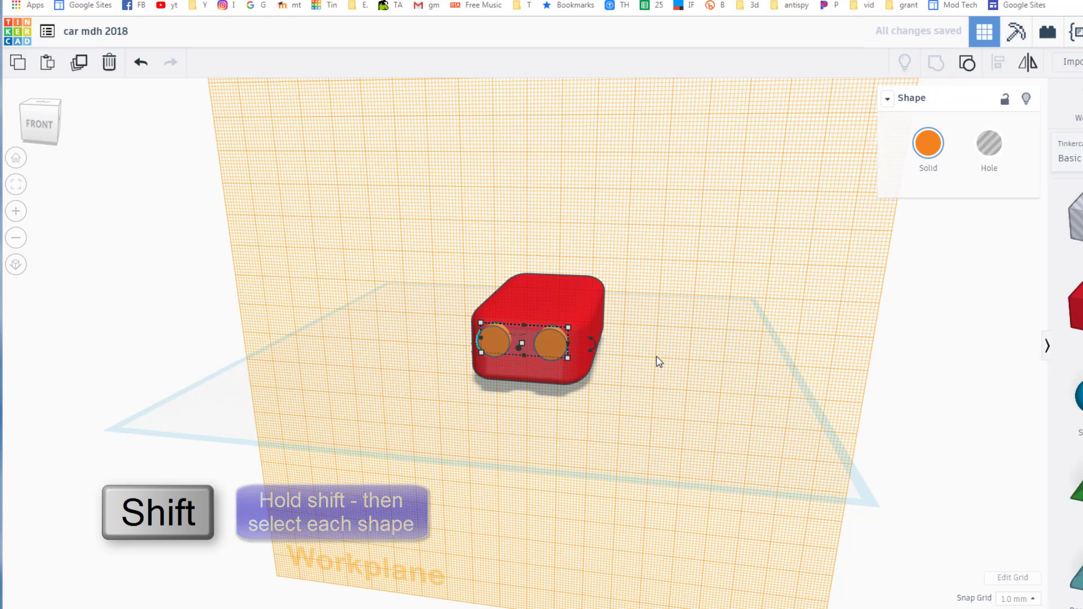
Step: Group the red body with the circles and turn on Multicolor so each keeps its colour
drag(412, 295, 615, 409)
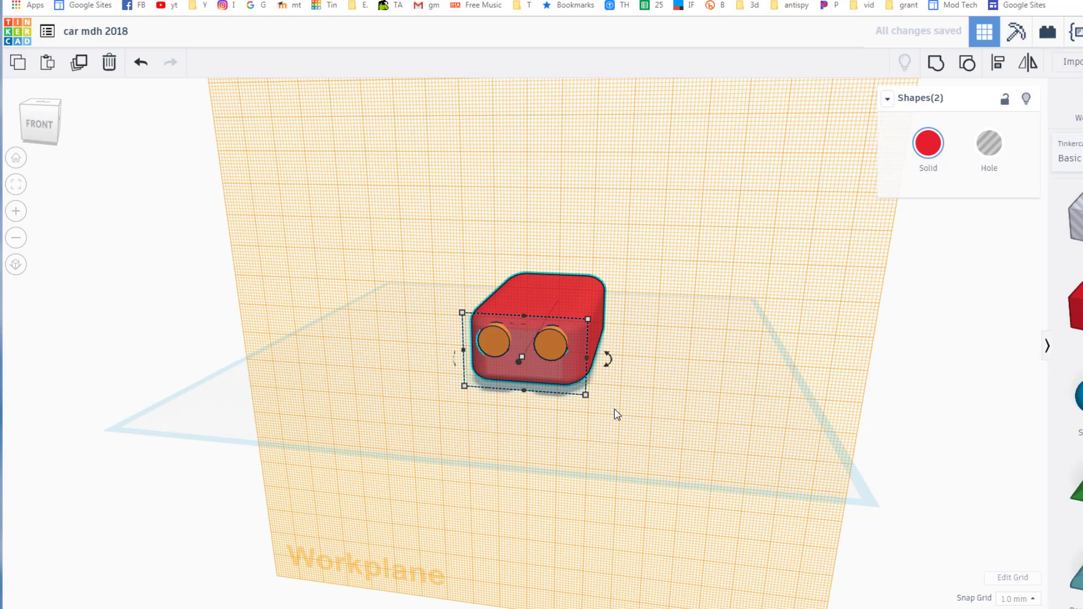
click(934, 64)
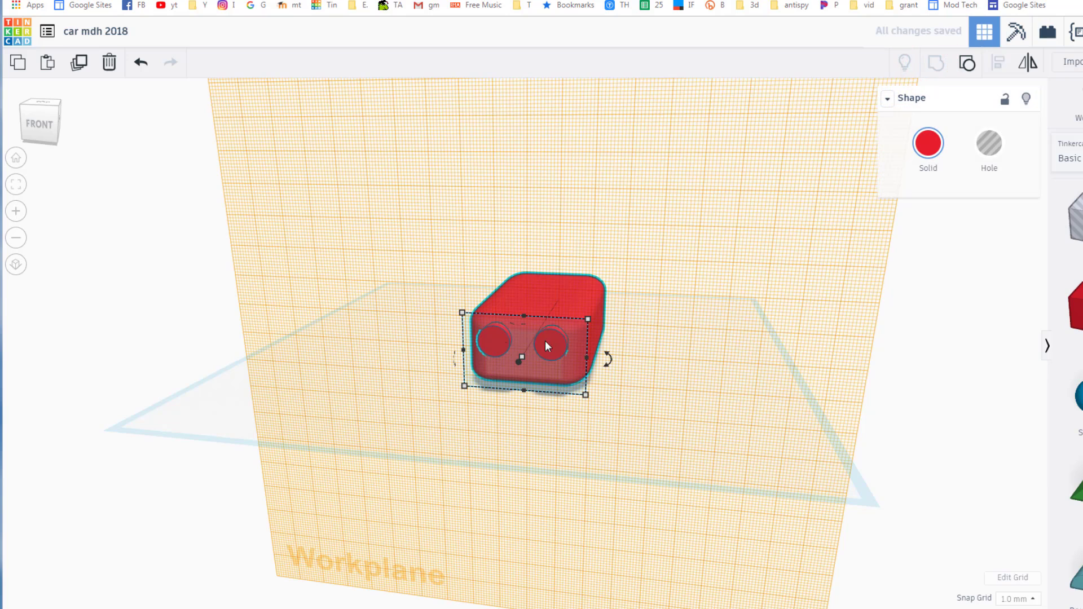
click(928, 146)
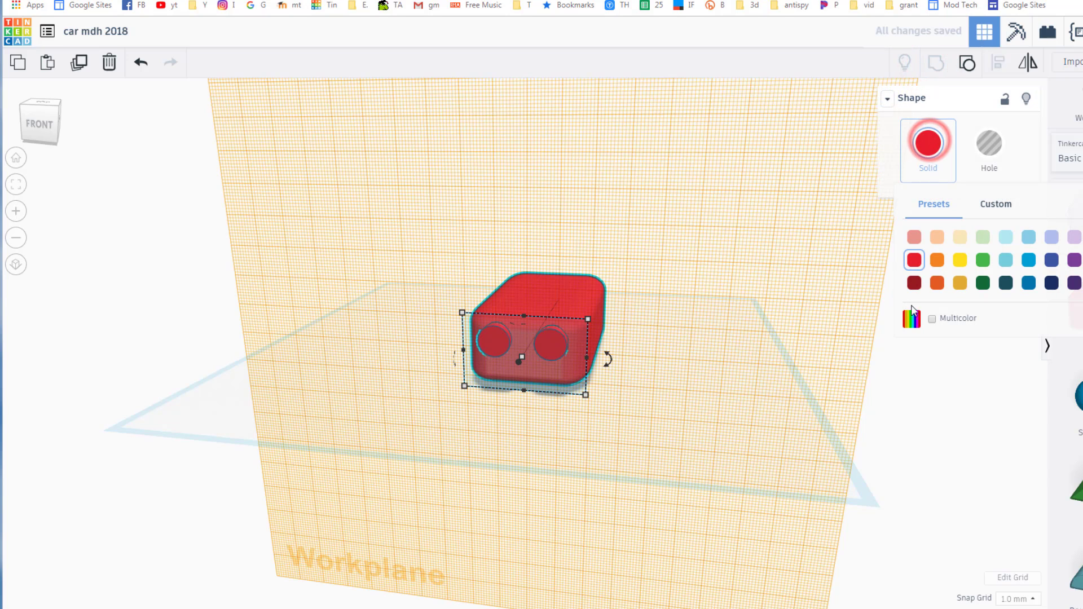
click(932, 319)
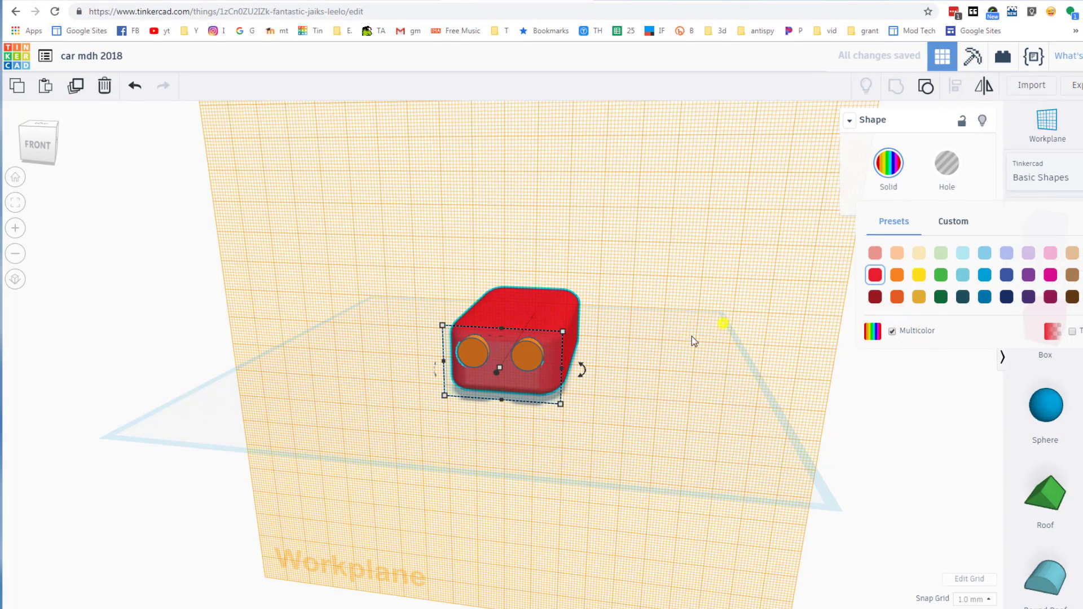
Step: Reset the workplane back onto the ground grid
right_drag(692, 336, 633, 172)
click(1054, 128)
click(254, 474)
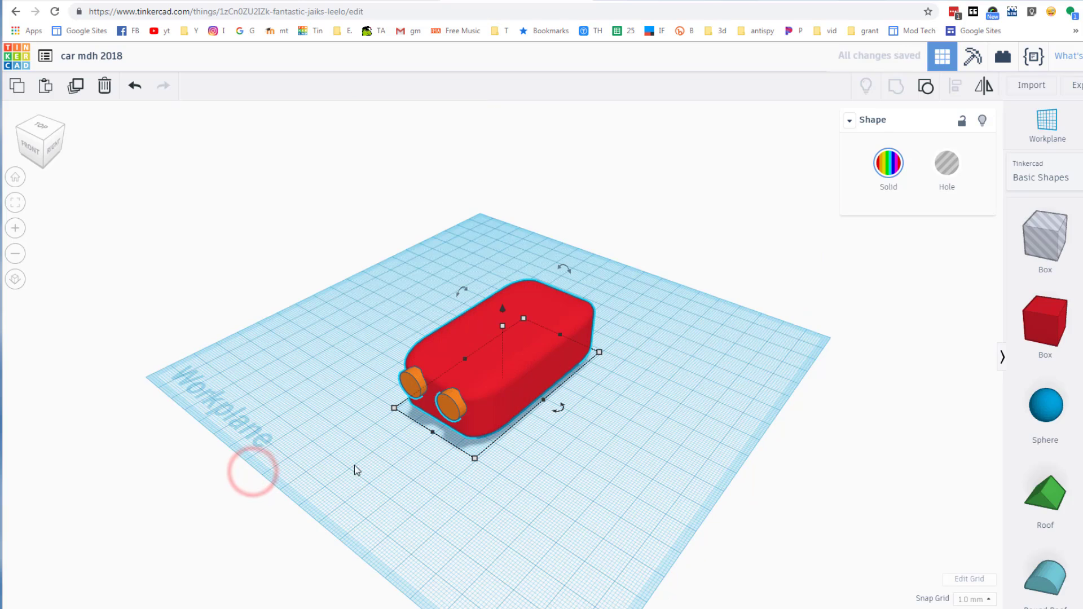
right_drag(359, 435, 625, 419)
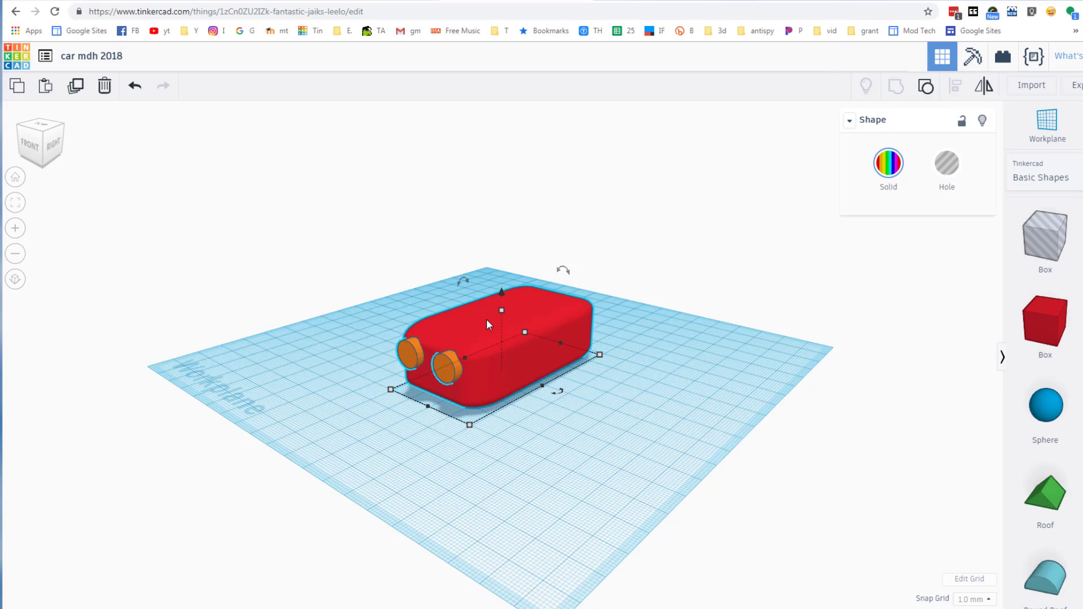
Step: Set the workplane on the car's top surface and place a Wedge there
key(w)
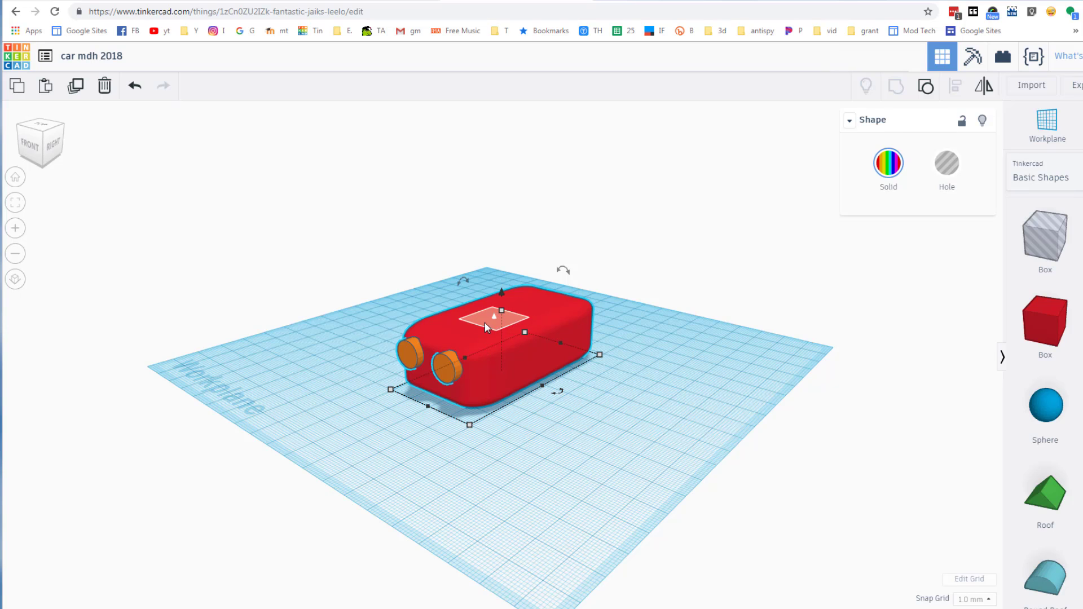
click(491, 326)
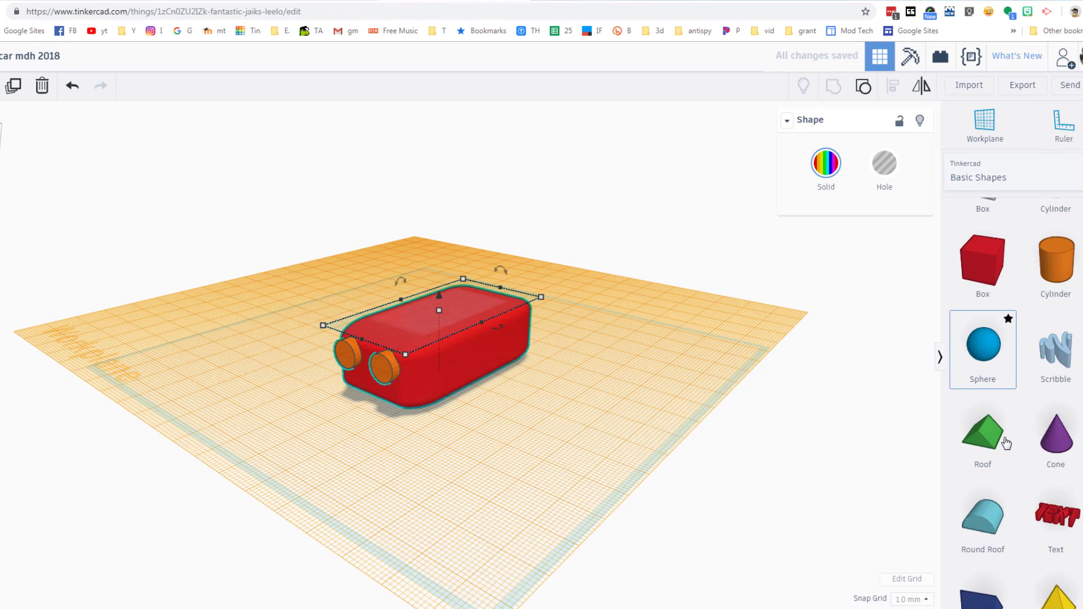
scroll(1006, 444, down, 3)
click(983, 485)
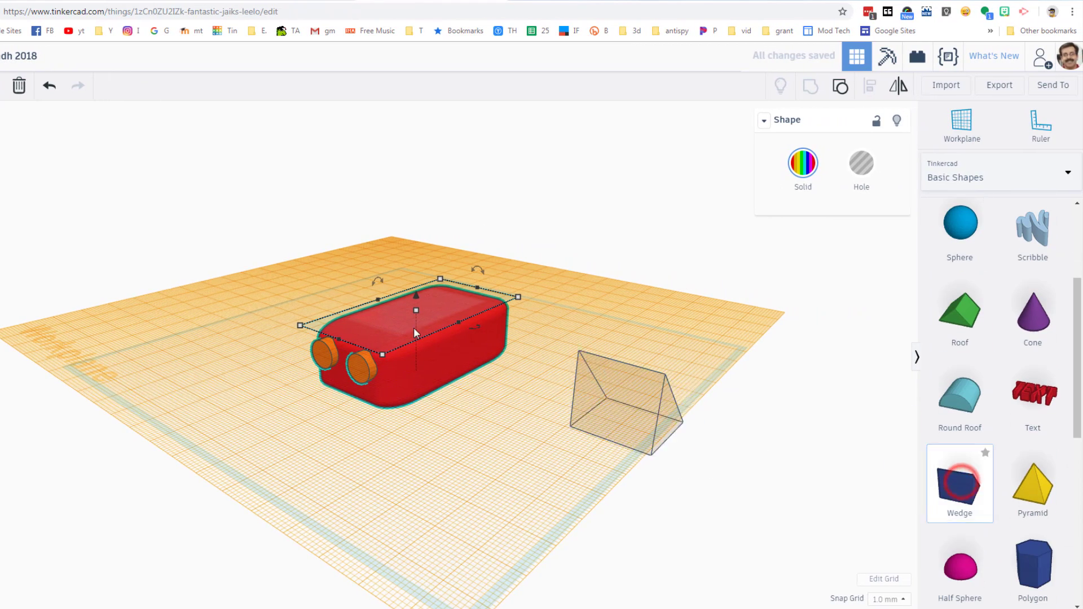
click(388, 313)
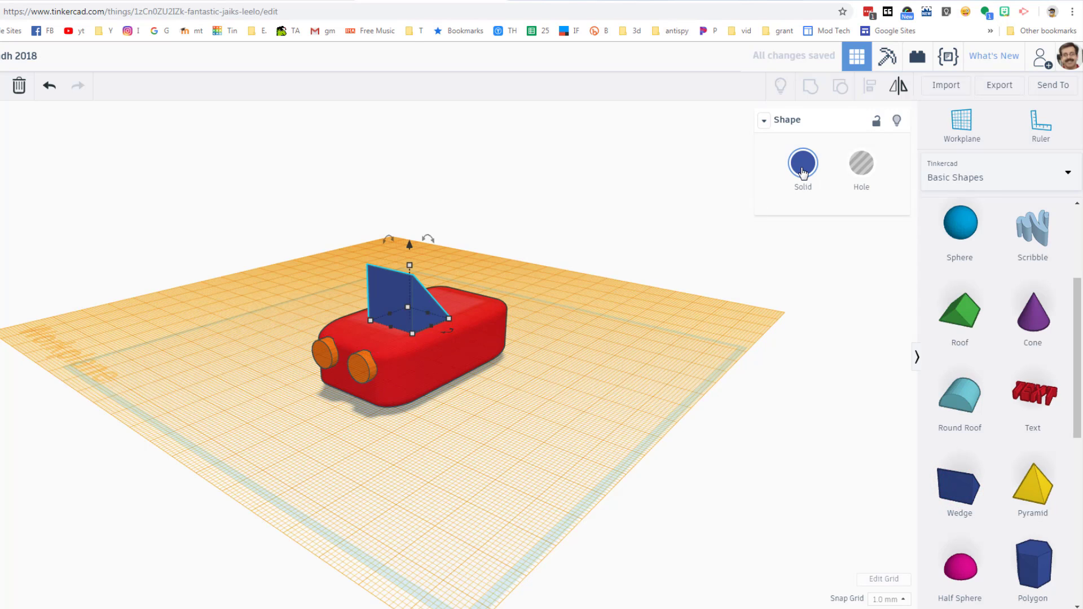
click(804, 172)
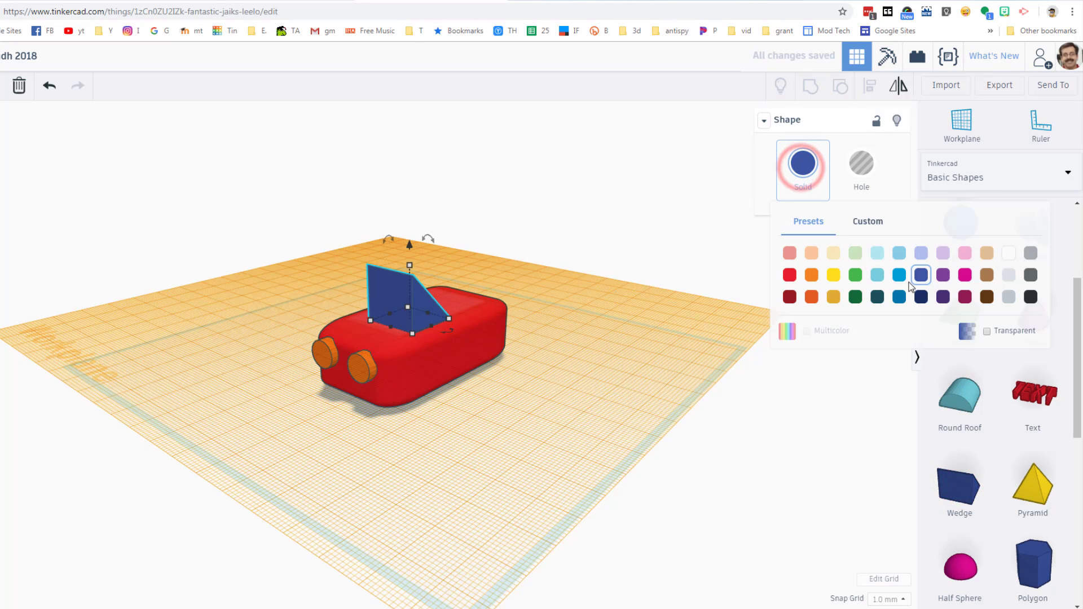
Step: Make the wedge transparent and rotate it to face sideways across the car
click(986, 332)
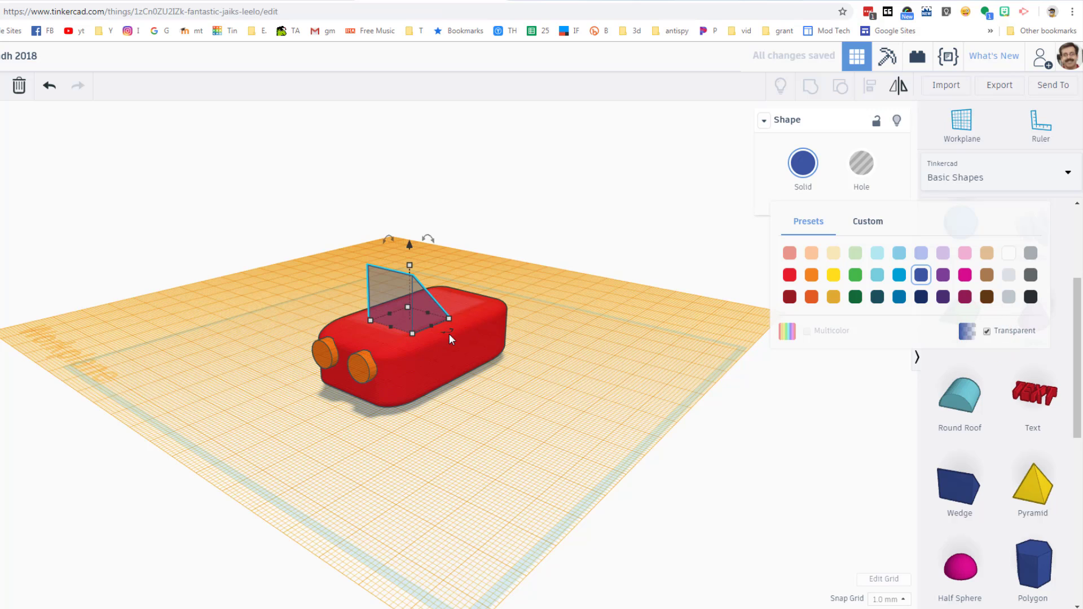
drag(428, 239, 361, 326)
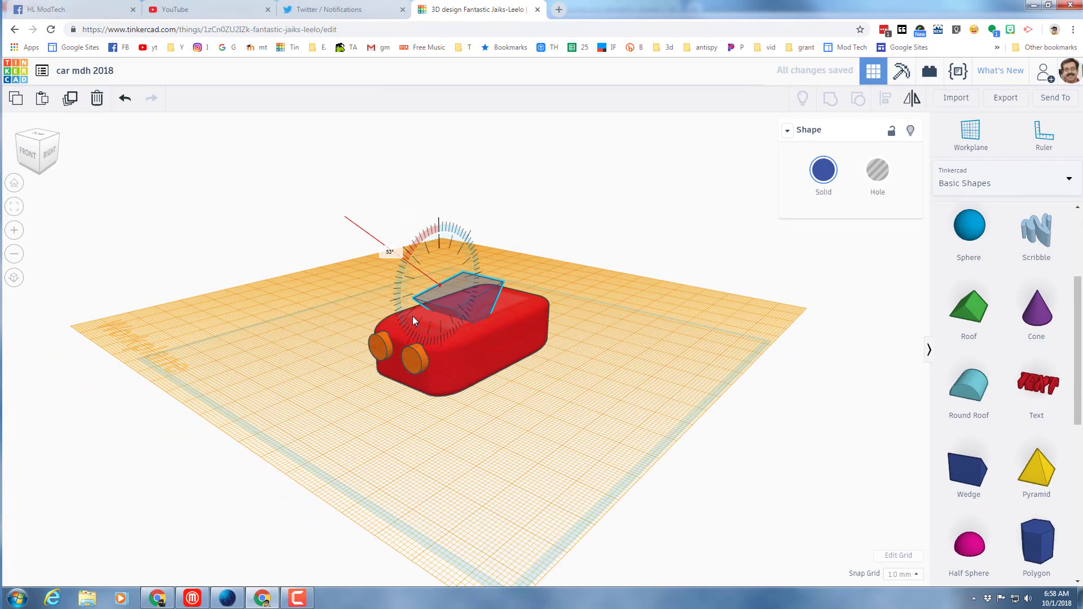
key(ctrl+z)
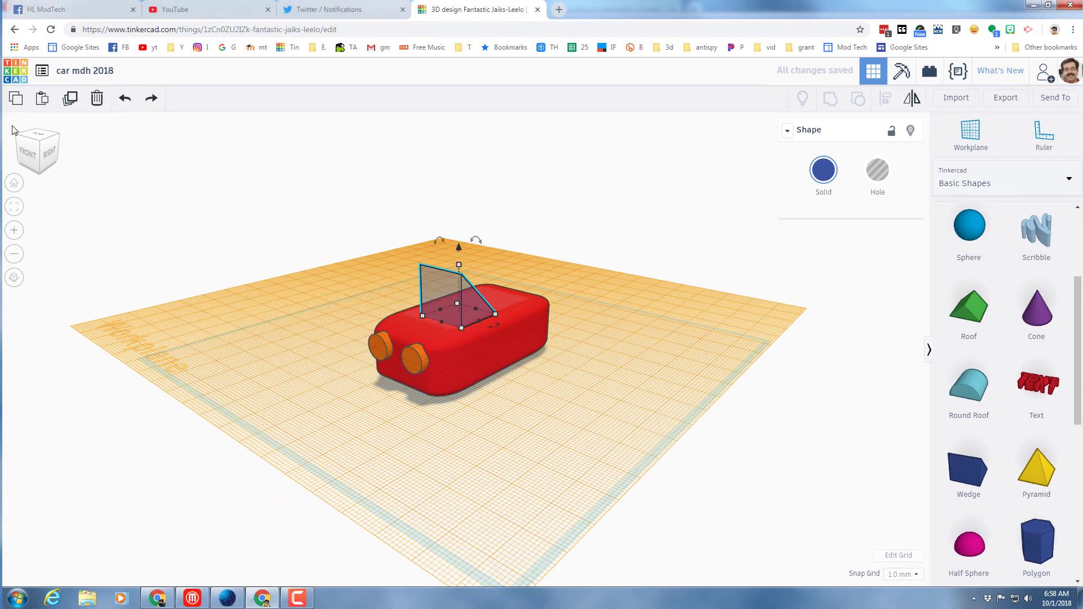
click(44, 139)
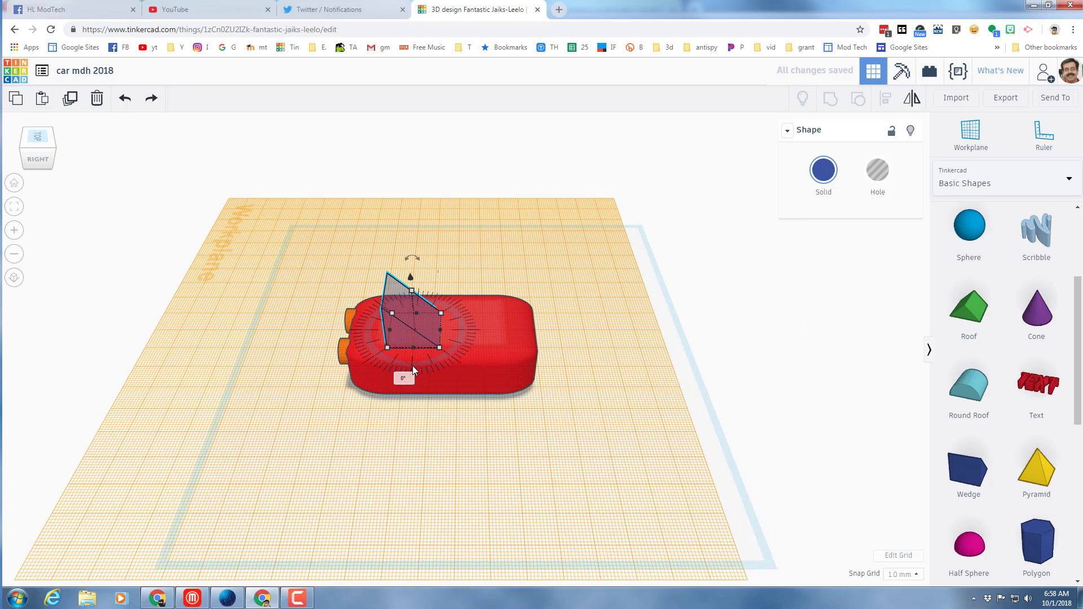
drag(412, 364, 426, 329)
Step: Nudge the wedge into place, stretch it to 33.00, and select it with the body
key(Left)
key(Left)
key(Left)
key(Left)
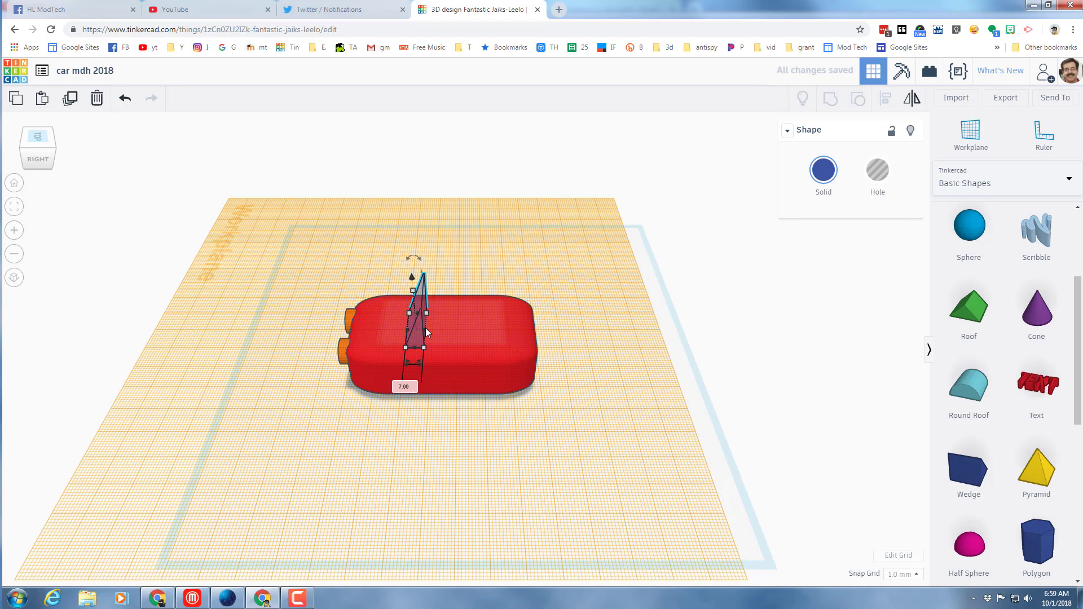
key(Up)
key(Up)
key(Up)
key(Up)
key(Up)
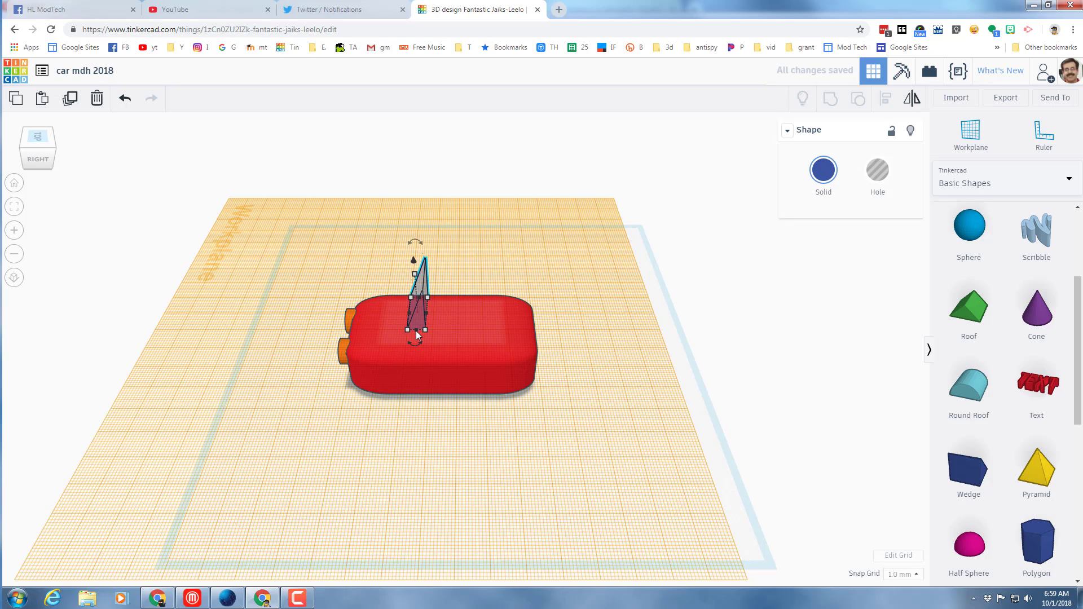
drag(418, 331, 415, 354)
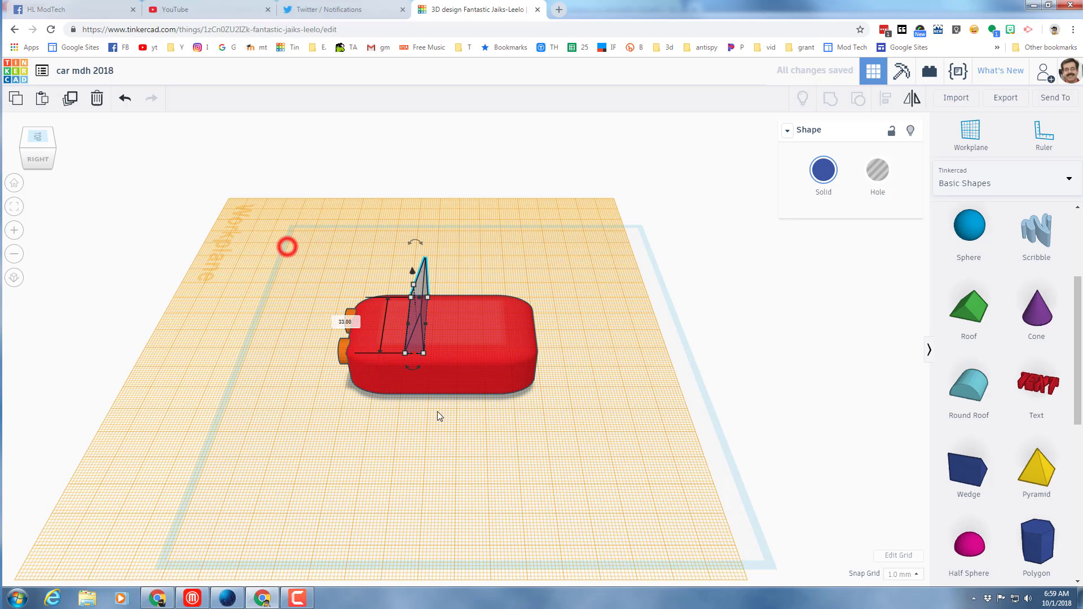
drag(442, 416, 499, 435)
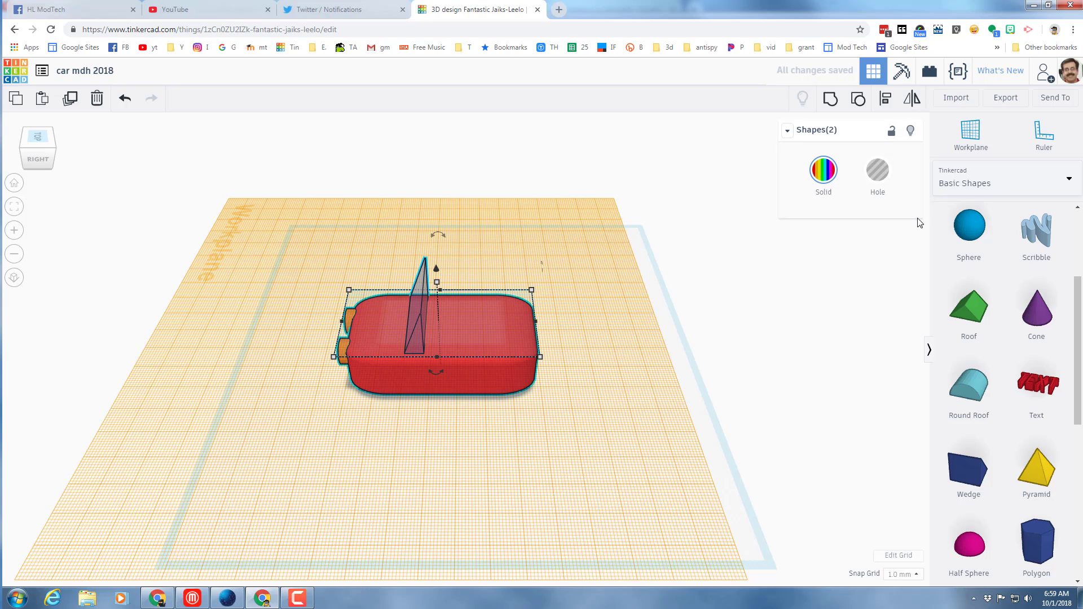
Step: Align the windshield wedge with the edge of the car body
click(883, 99)
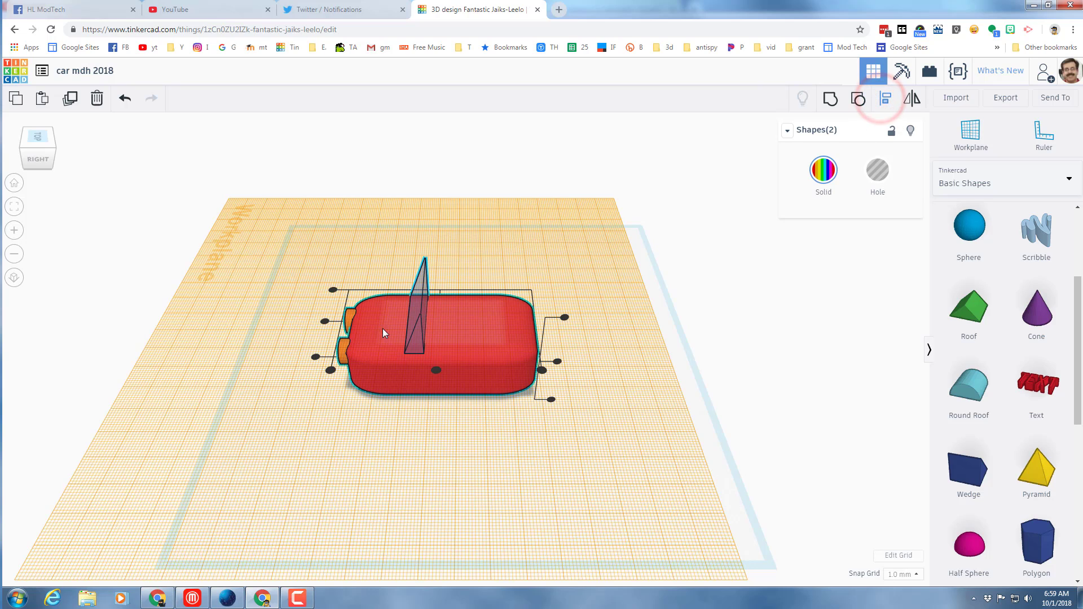
click(325, 322)
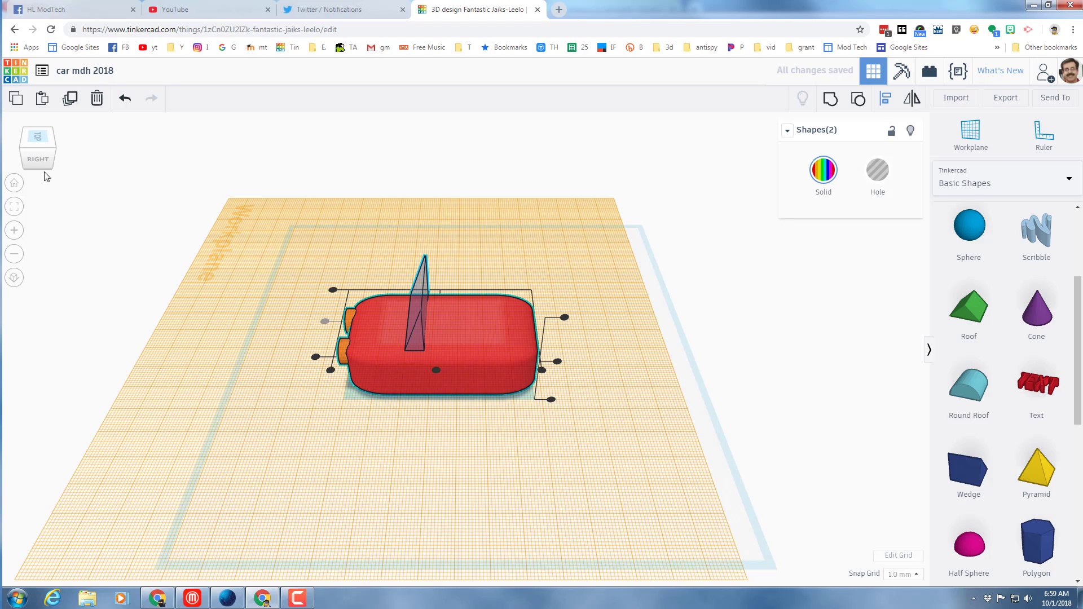
click(23, 149)
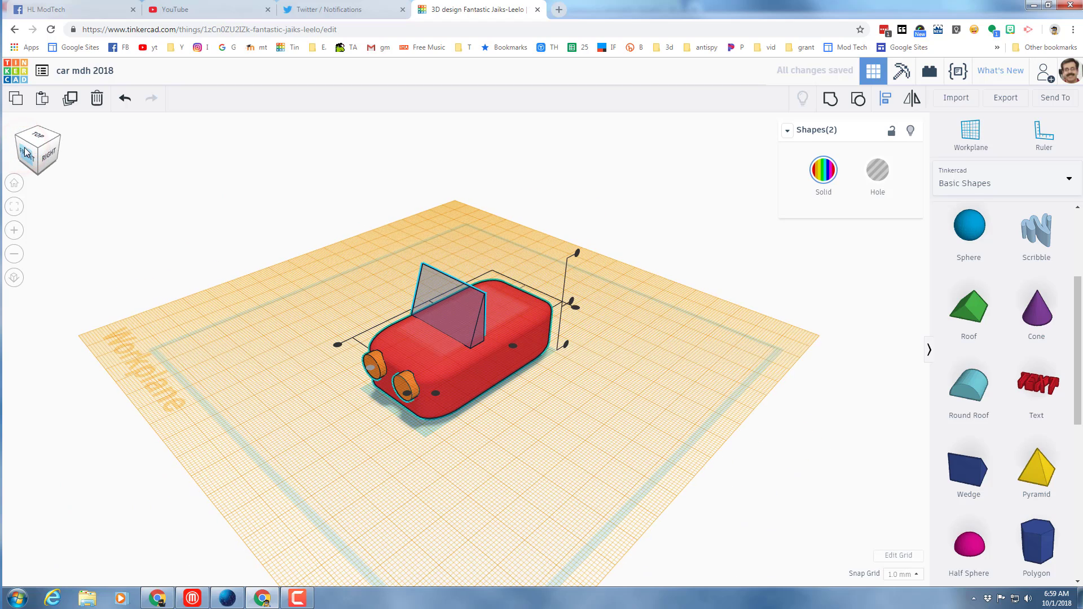
click(634, 411)
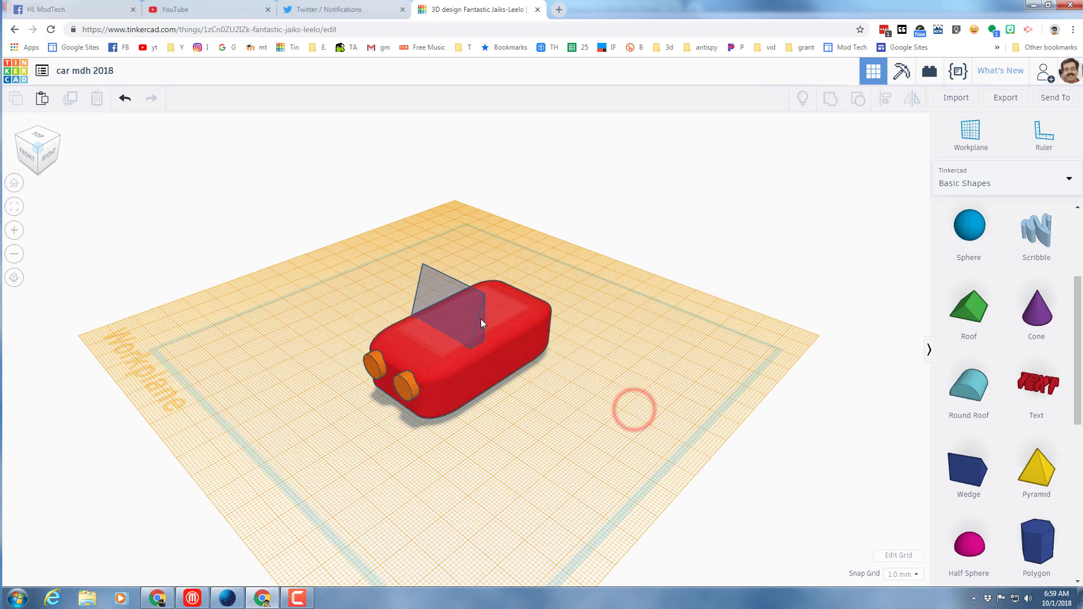
right_drag(561, 385, 346, 365)
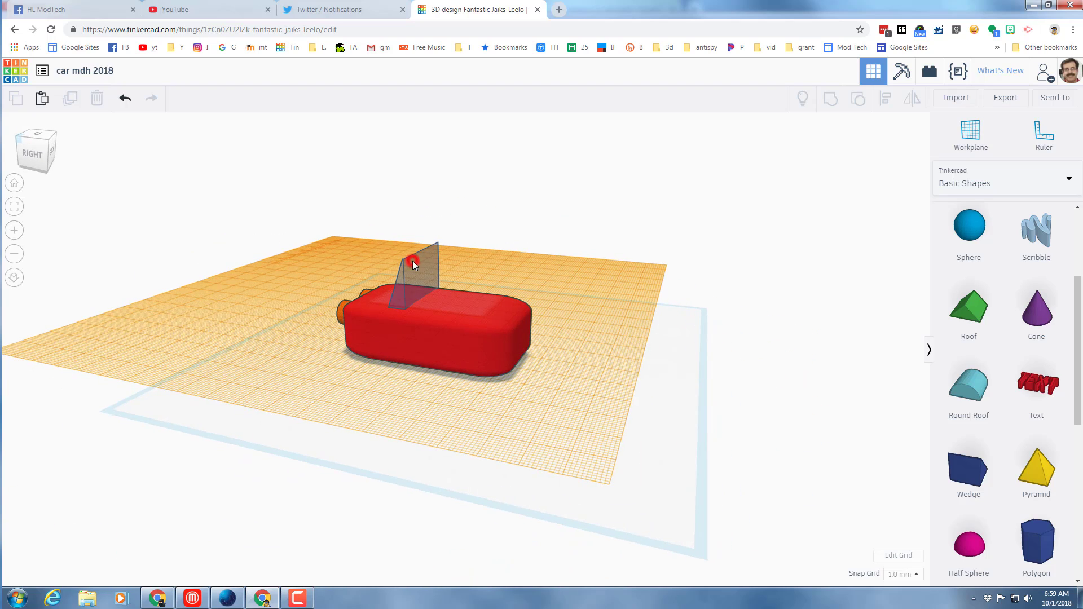
Step: Lower the windshield wedge to -3.00 so it sinks into the body's top
click(412, 260)
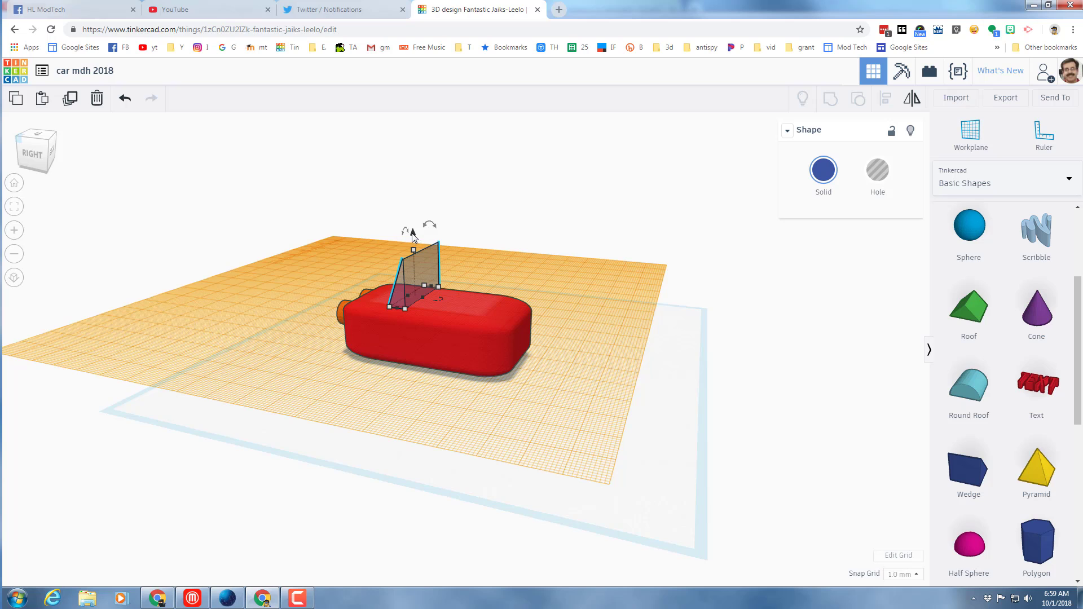
drag(414, 234, 412, 240)
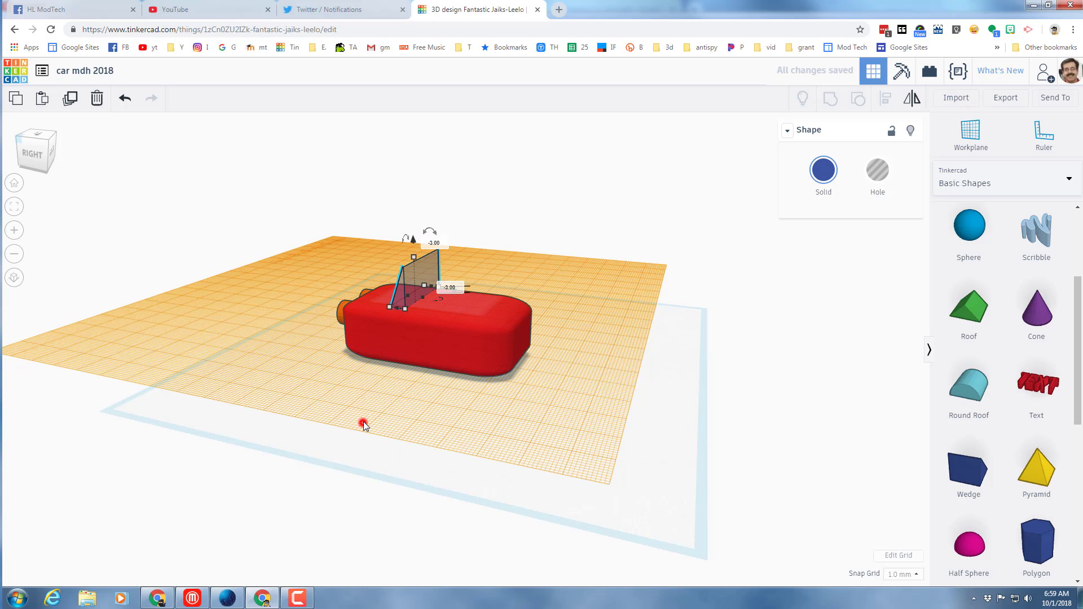
click(367, 403)
right_drag(385, 404, 427, 323)
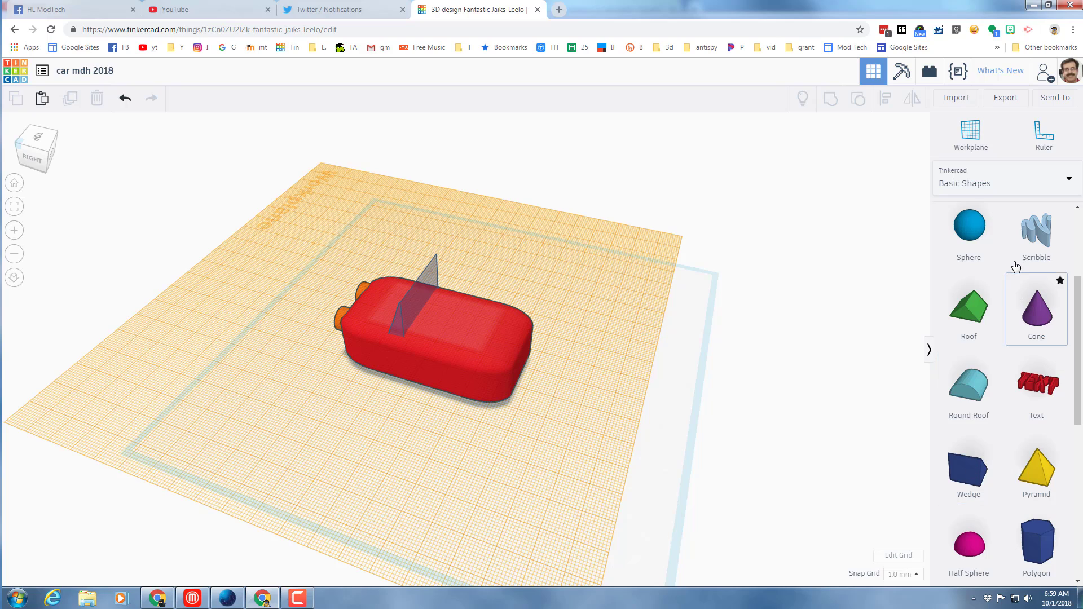
Step: Place a box hole on the car and align it with the car body
scroll(1049, 284, up, 3)
drag(976, 258, 416, 357)
drag(538, 252, 450, 380)
click(887, 100)
click(334, 290)
Step: Reduce the box hole's height and sink it into the car body's top
click(23, 145)
click(37, 156)
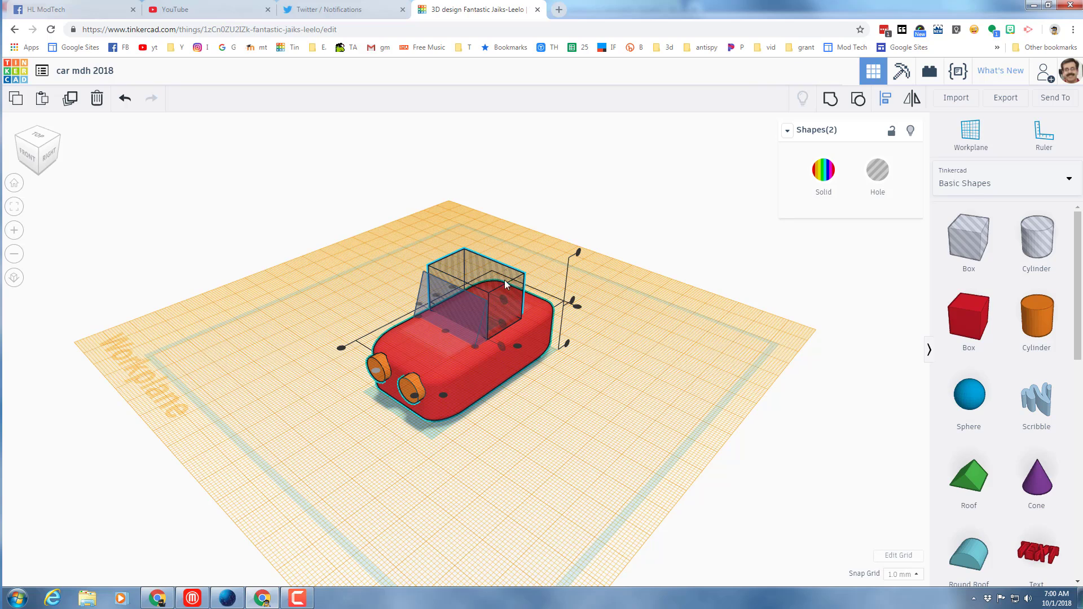
click(598, 321)
click(474, 262)
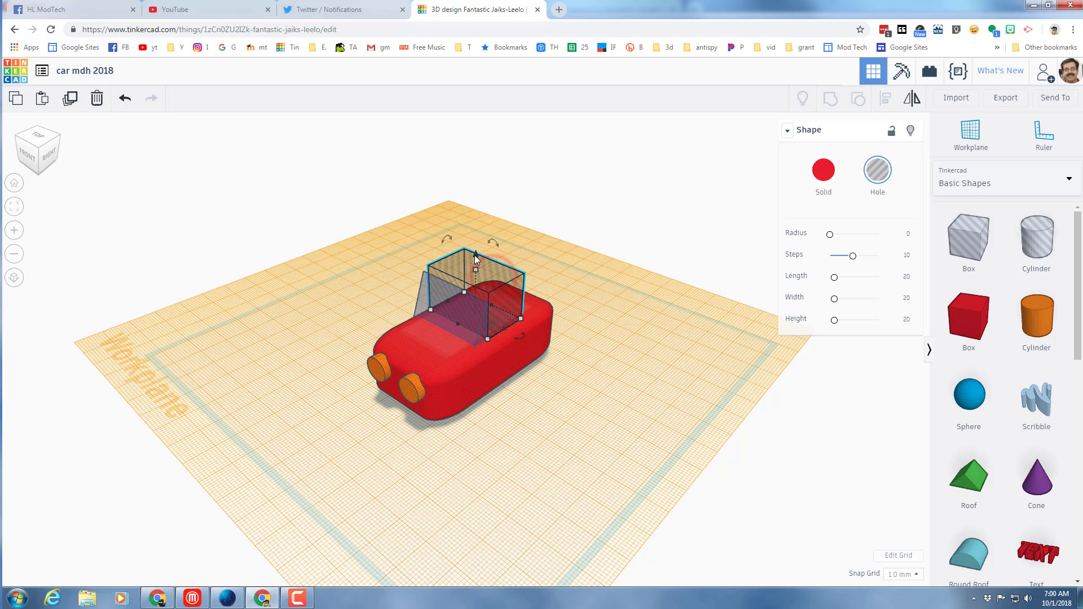
drag(476, 255, 475, 292)
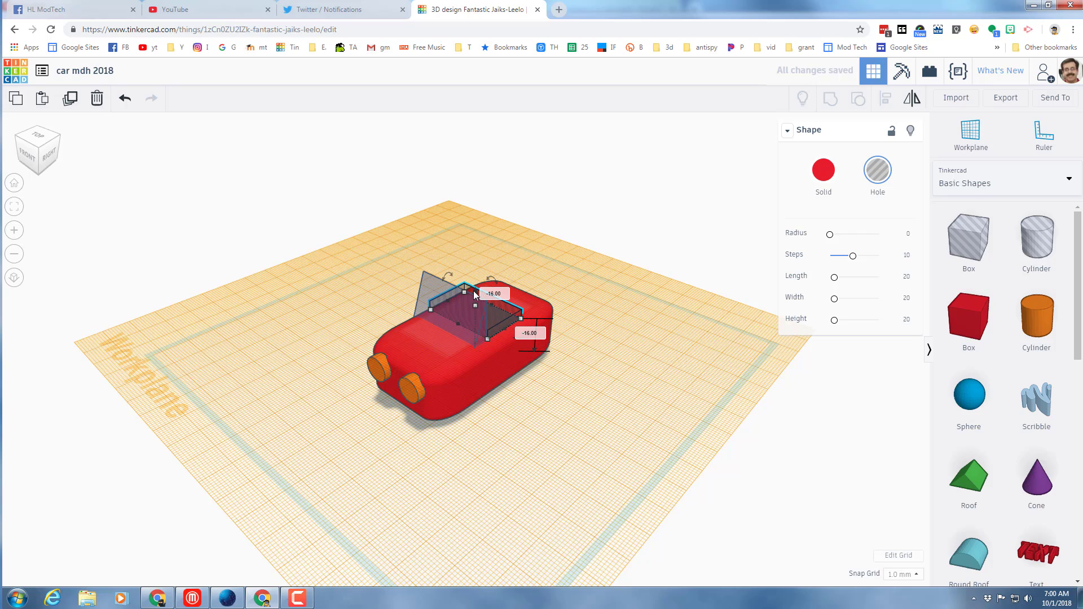
drag(476, 294, 476, 299)
Step: Group the car body with the box hole to cut out the cabin
right_drag(571, 347, 559, 271)
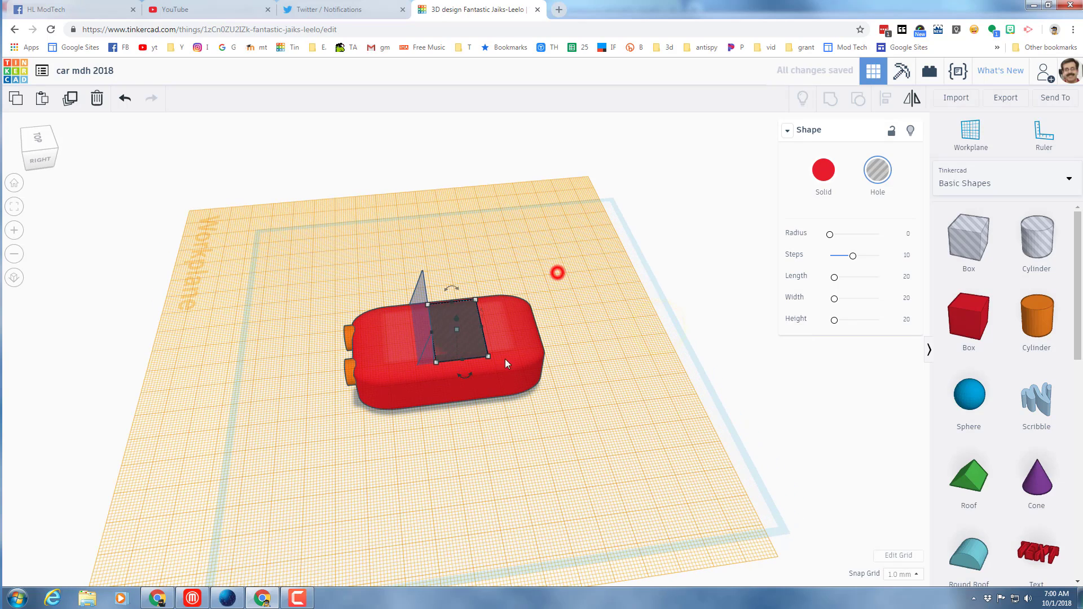
shift+click(421, 340)
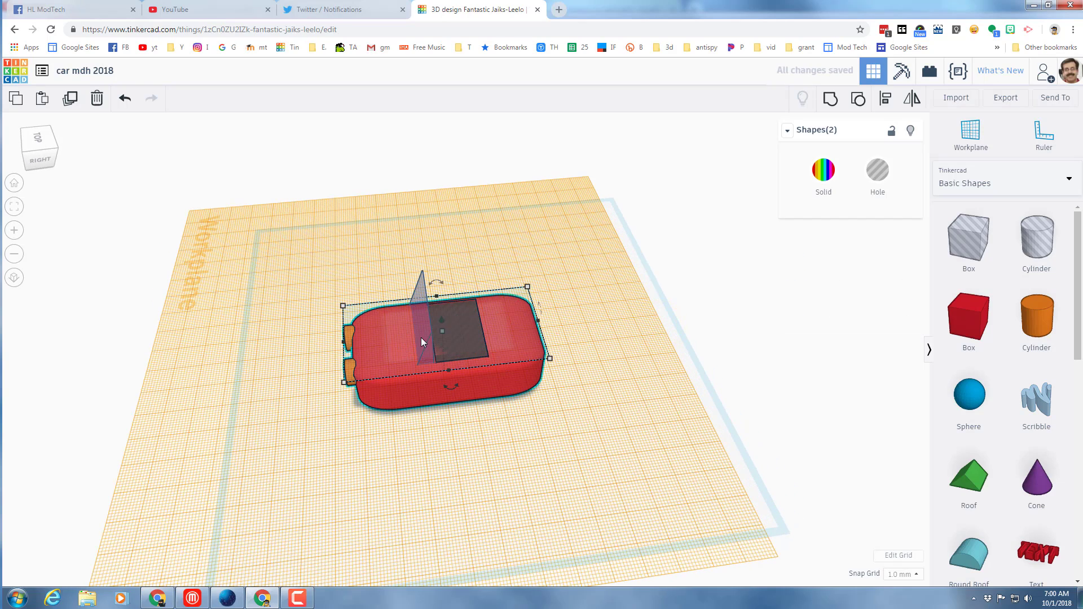
click(831, 100)
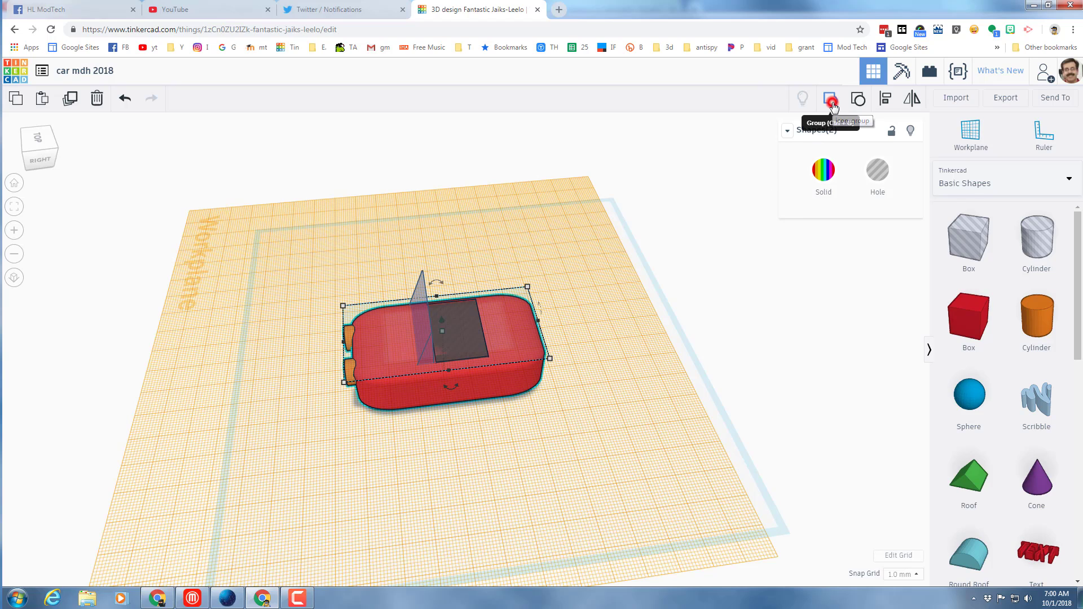
Step: Place a new workplane and lock the windshield wedge against edits
click(961, 137)
click(701, 395)
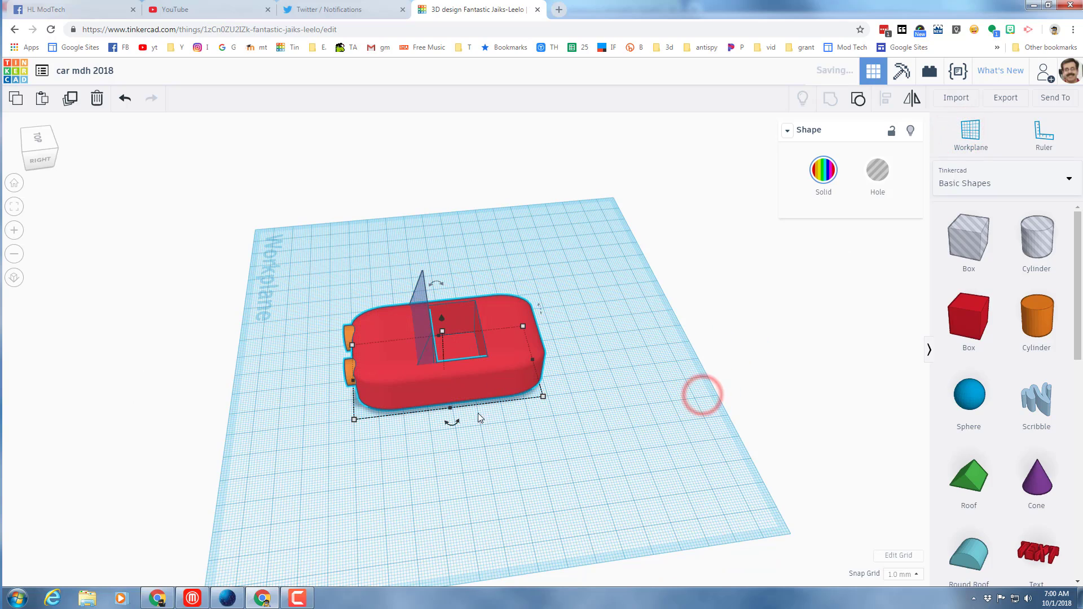
right_drag(387, 466, 430, 312)
click(430, 312)
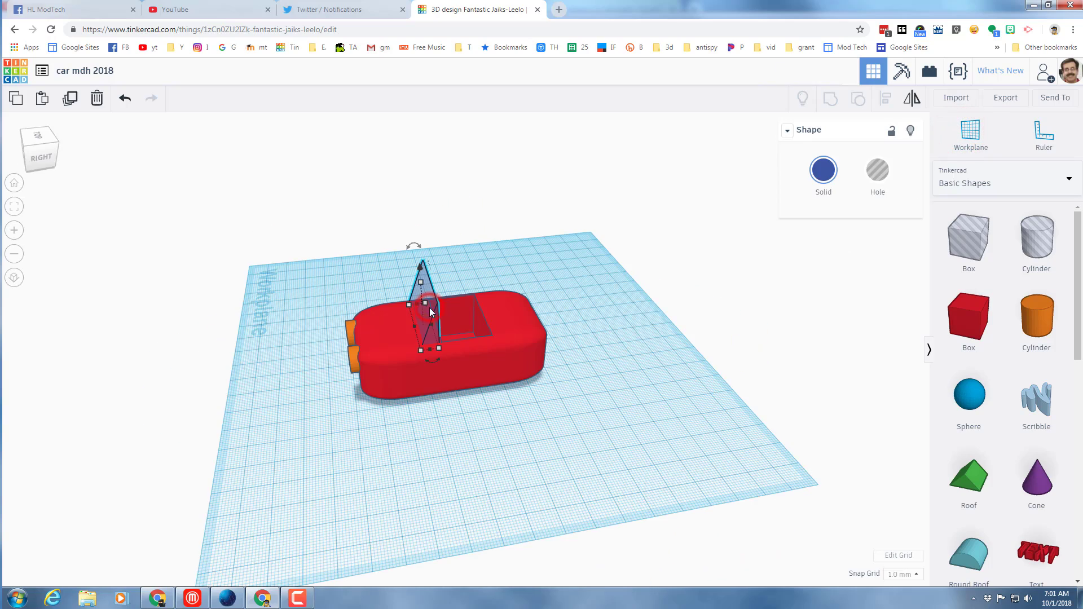
click(893, 133)
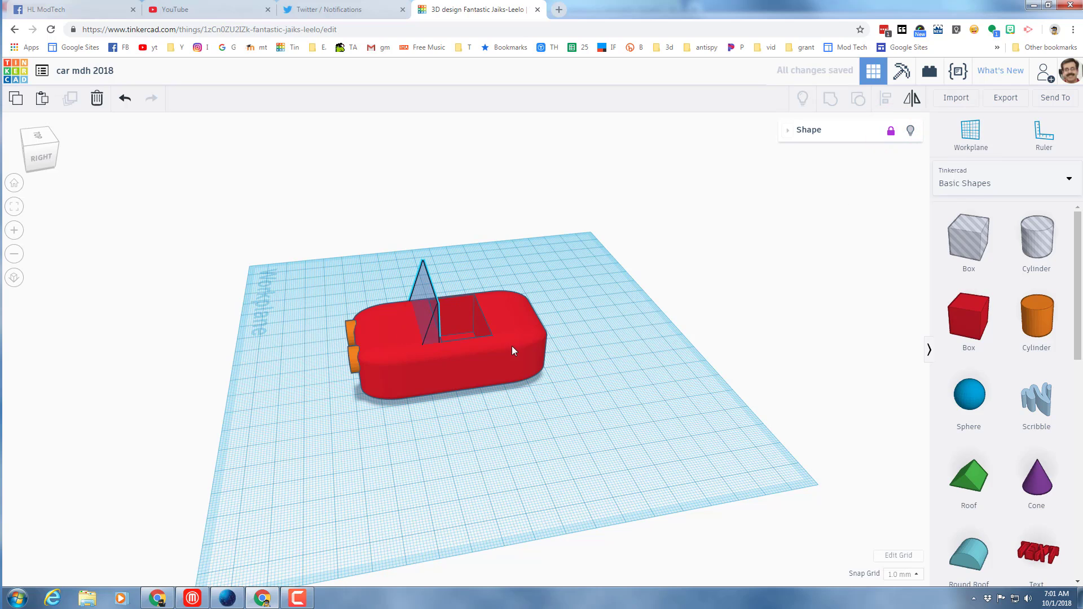
click(585, 379)
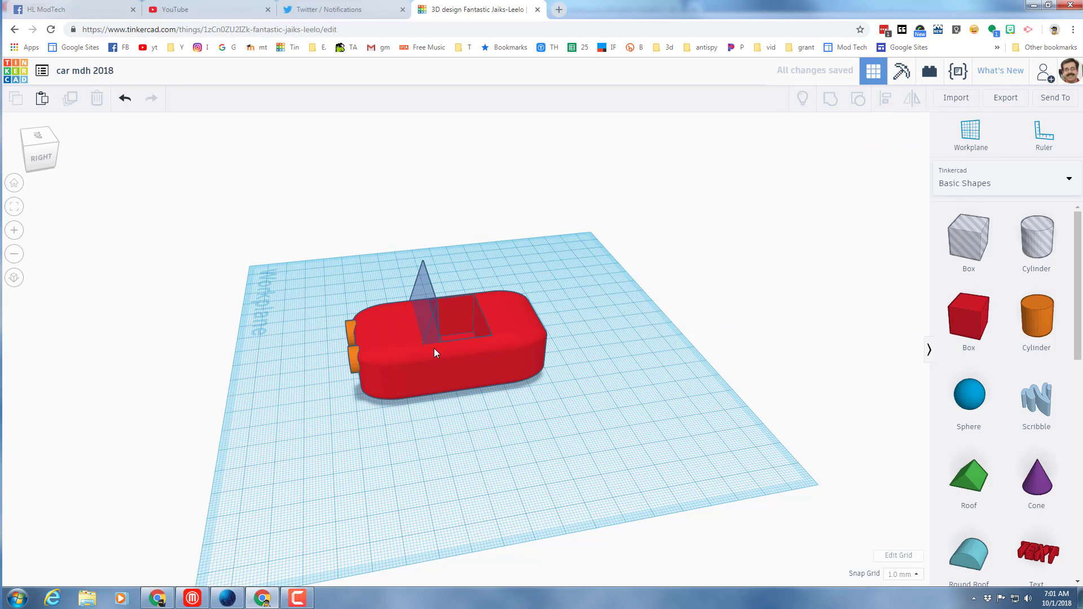
right_drag(488, 426, 441, 394)
right_drag(416, 443, 449, 433)
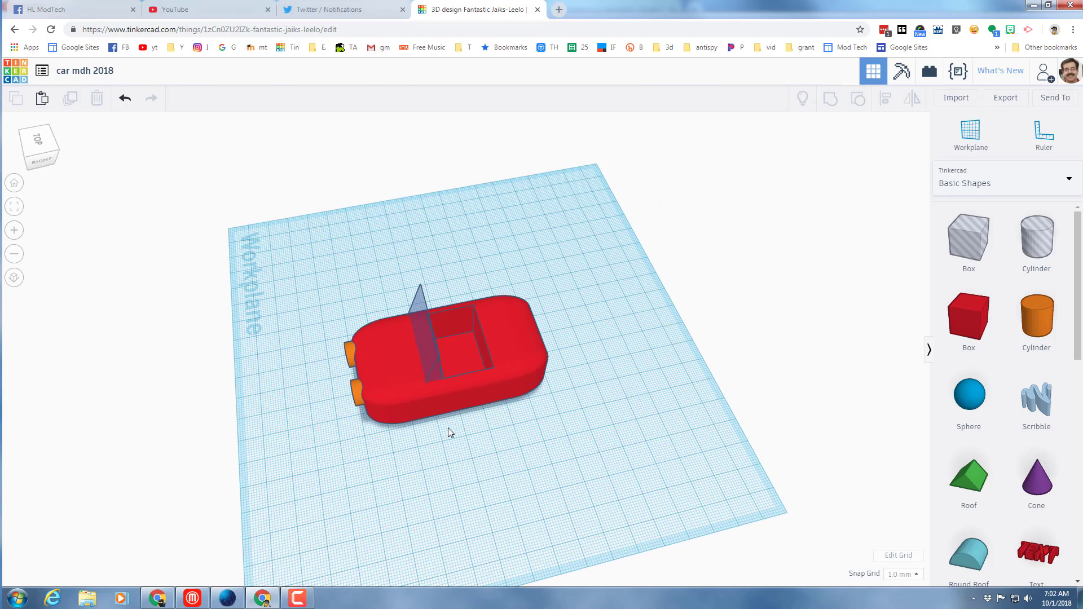
Step: Put a red box on the cabin floor, shrunk evenly to 14 by 14, as a seat
click(462, 360)
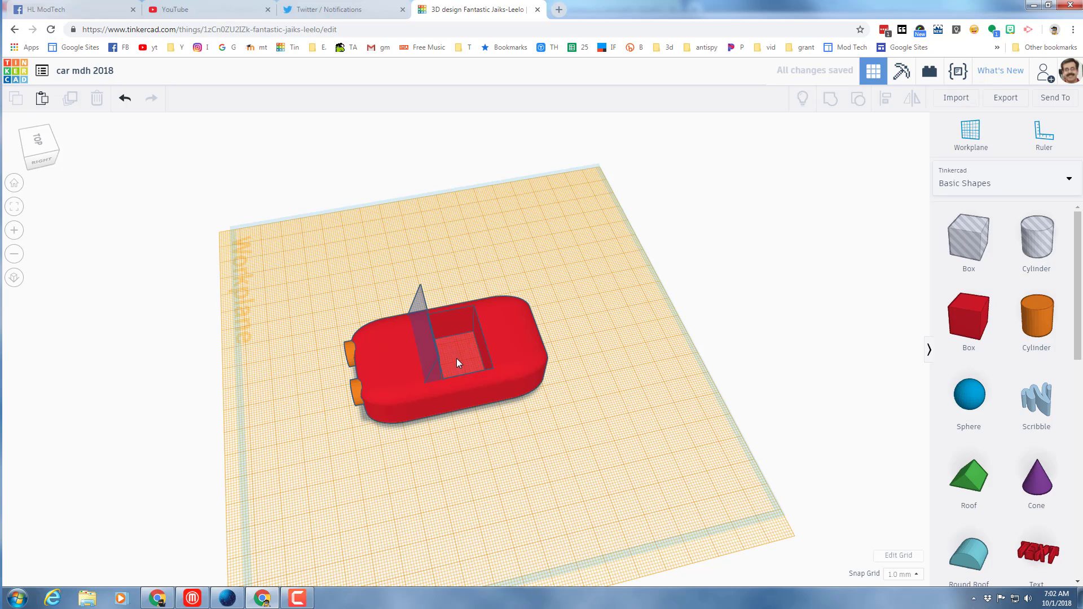
drag(959, 319, 471, 362)
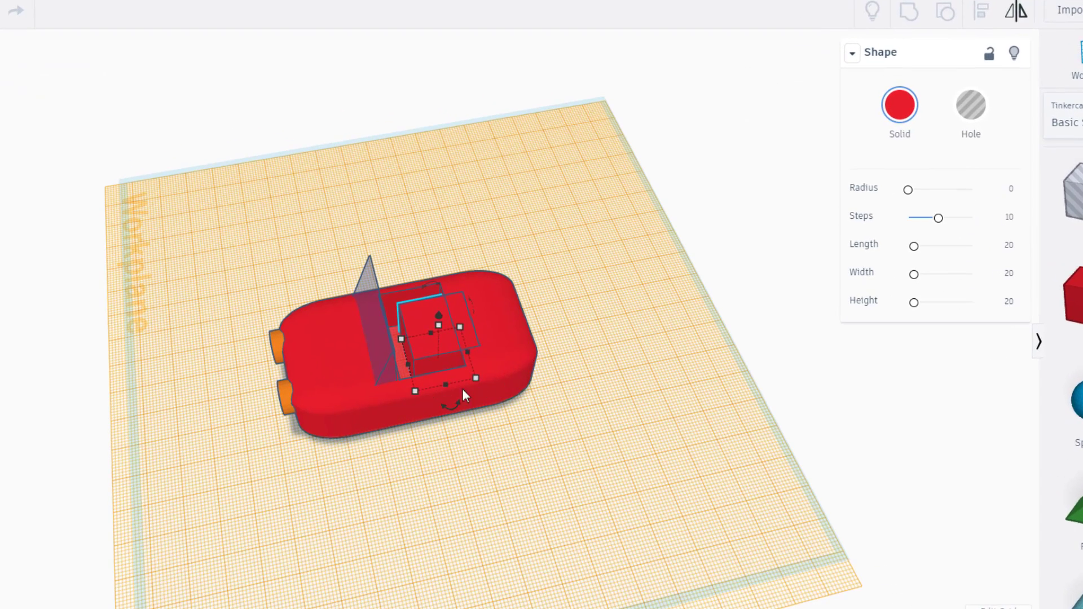
shift+drag(414, 390, 451, 362)
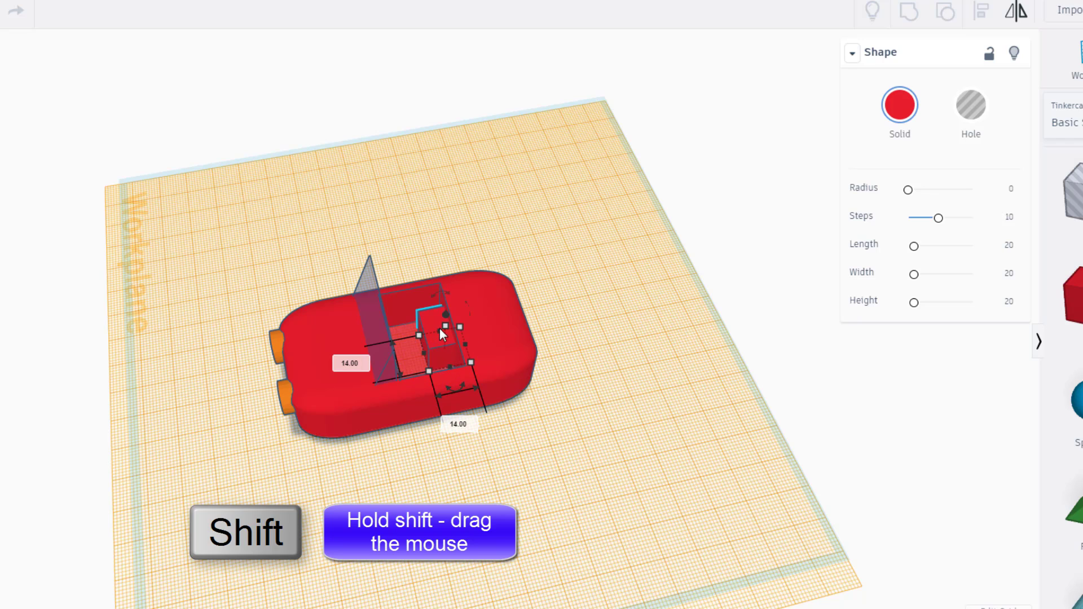
right_drag(462, 353, 443, 333)
drag(439, 330, 442, 334)
click(524, 327)
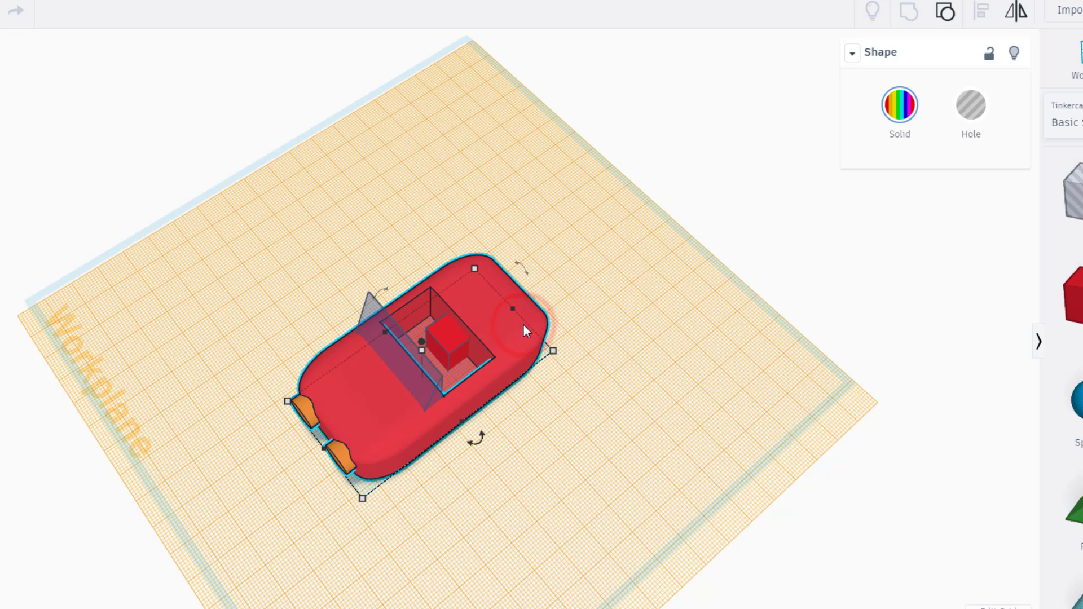
Step: Hide the car body, duplicate the red box and make the copy a hole about 9.43 by 12
click(1015, 53)
scroll(503, 396, up, 3)
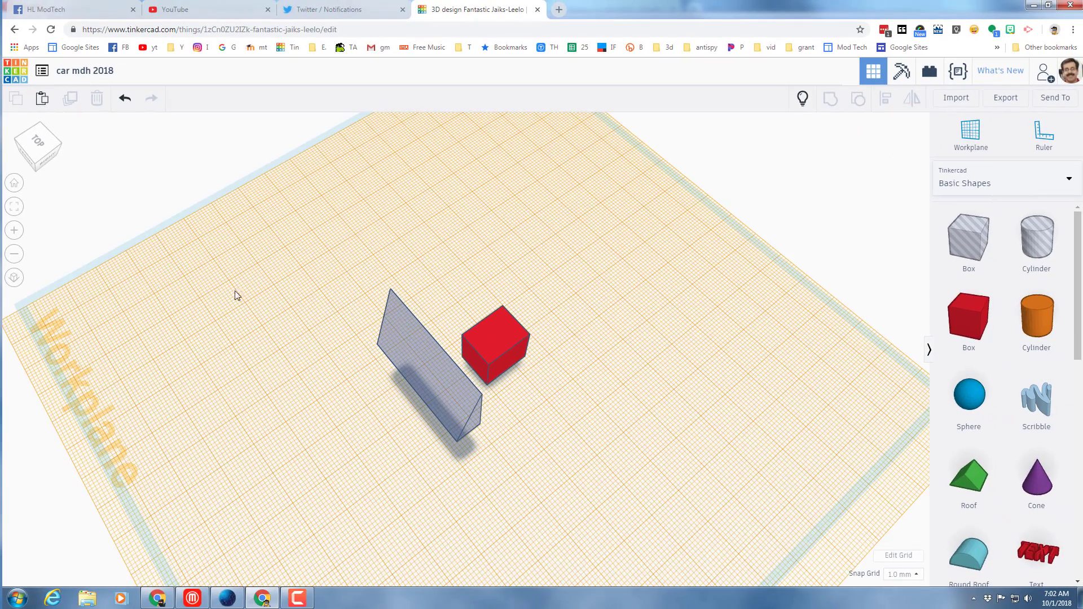
click(15, 208)
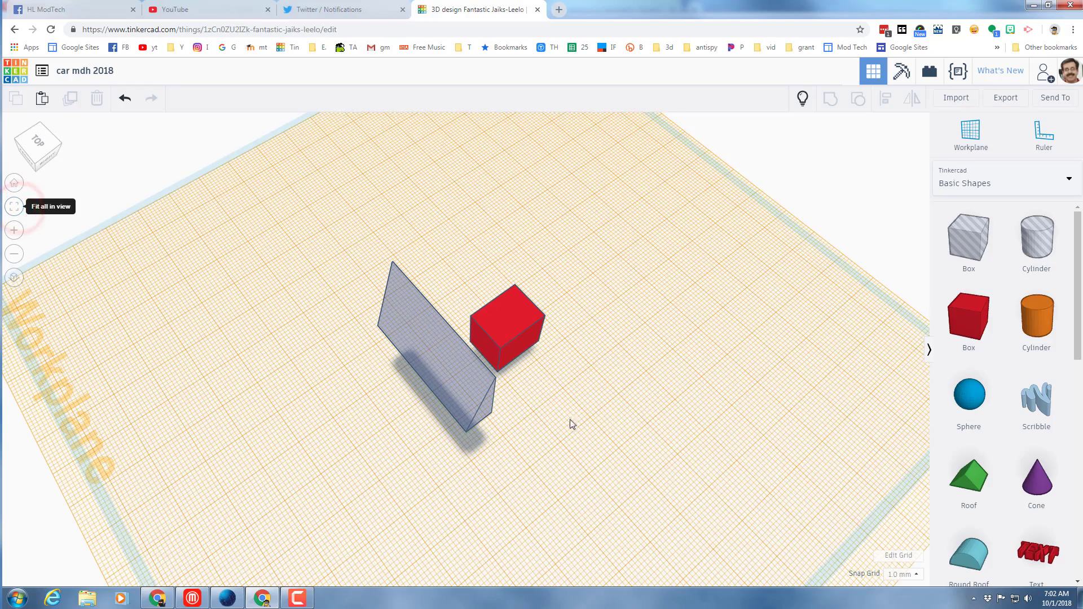
click(522, 331)
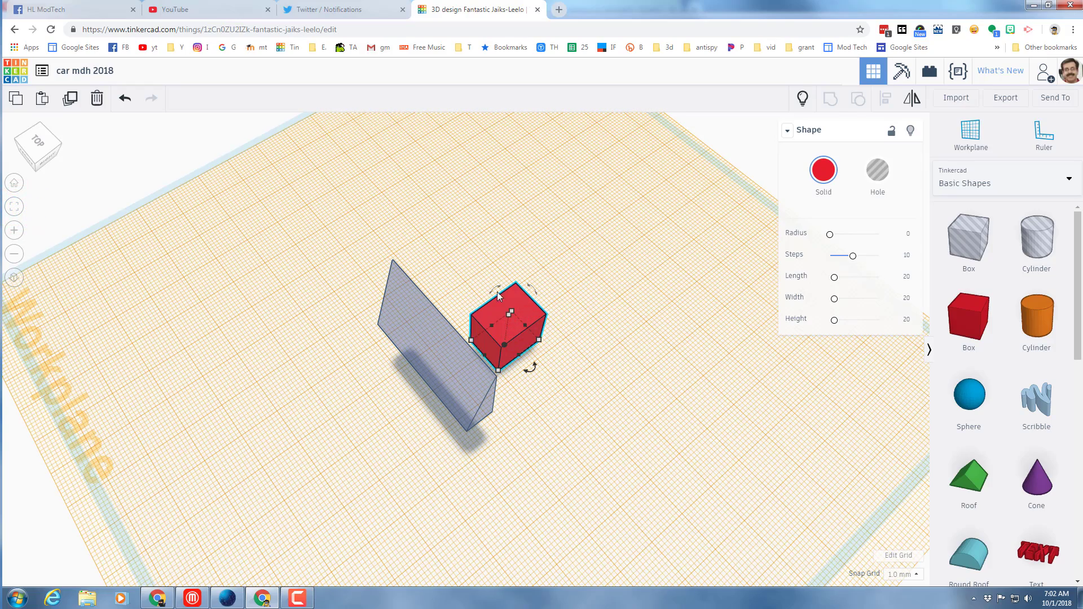
click(69, 99)
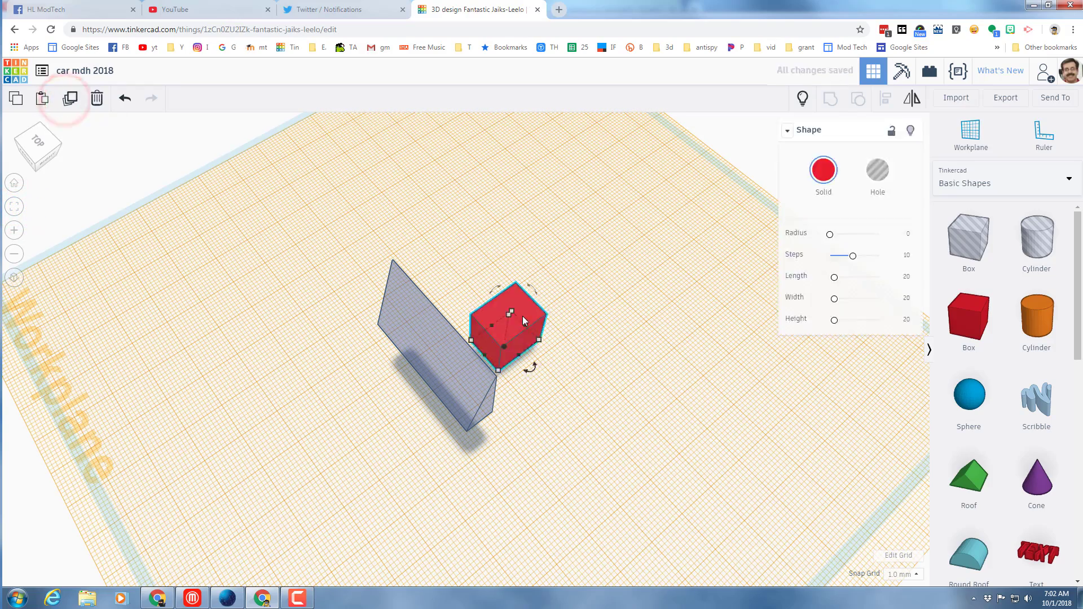
drag(523, 317, 563, 317)
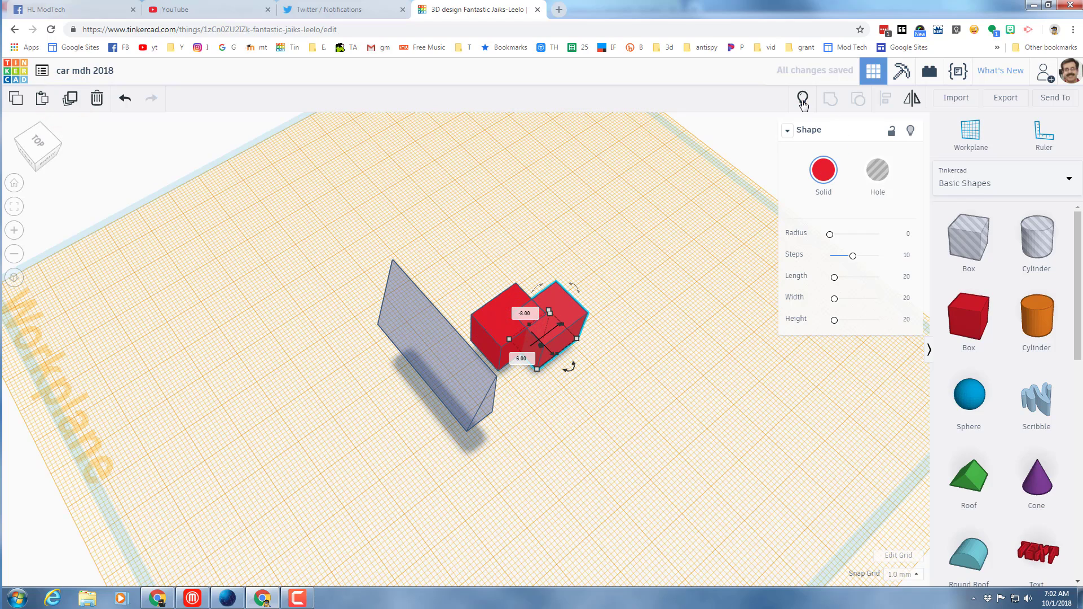
click(878, 171)
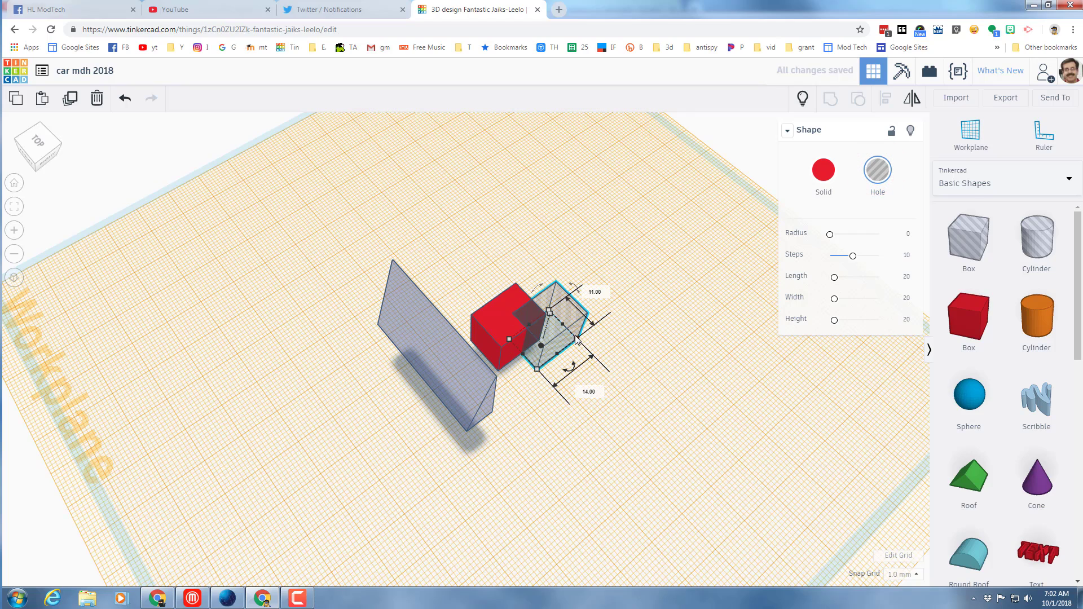
drag(577, 340, 557, 332)
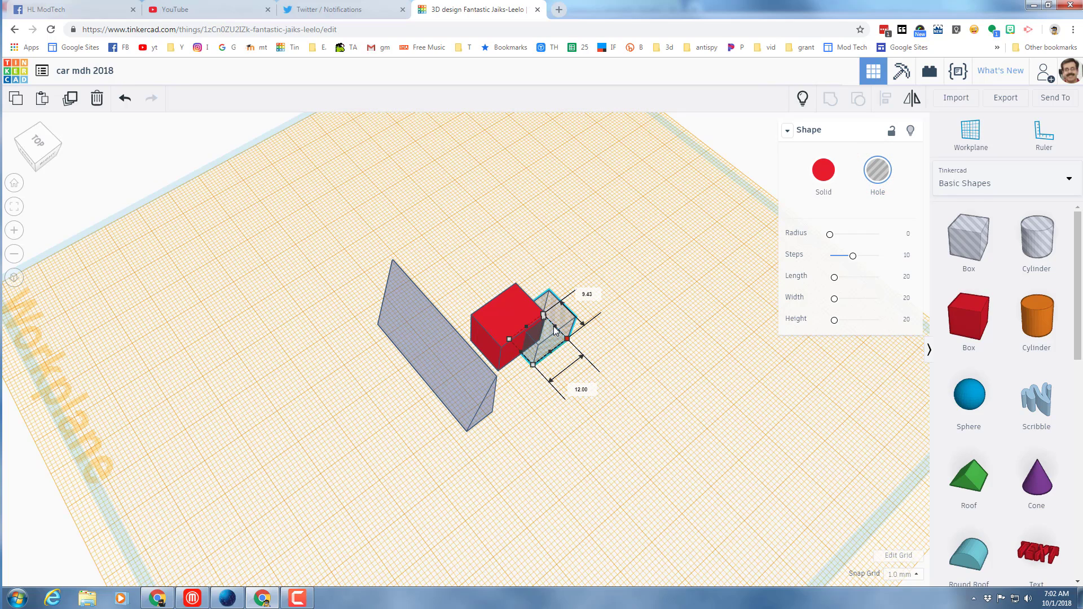
click(553, 326)
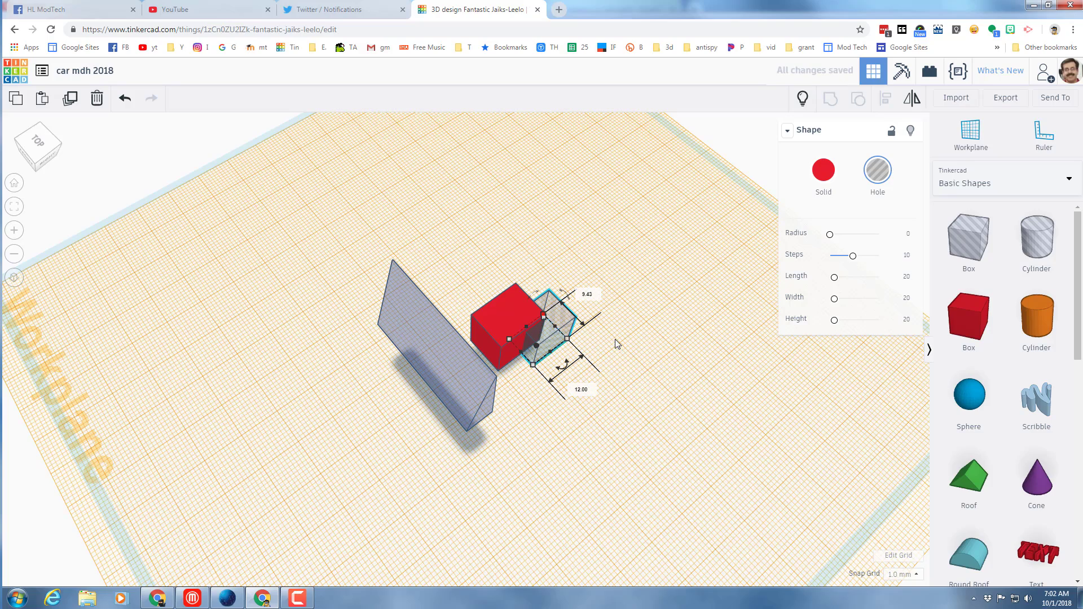
Step: Align the hole box centred on the red box, nudging it one step left and back
click(43, 158)
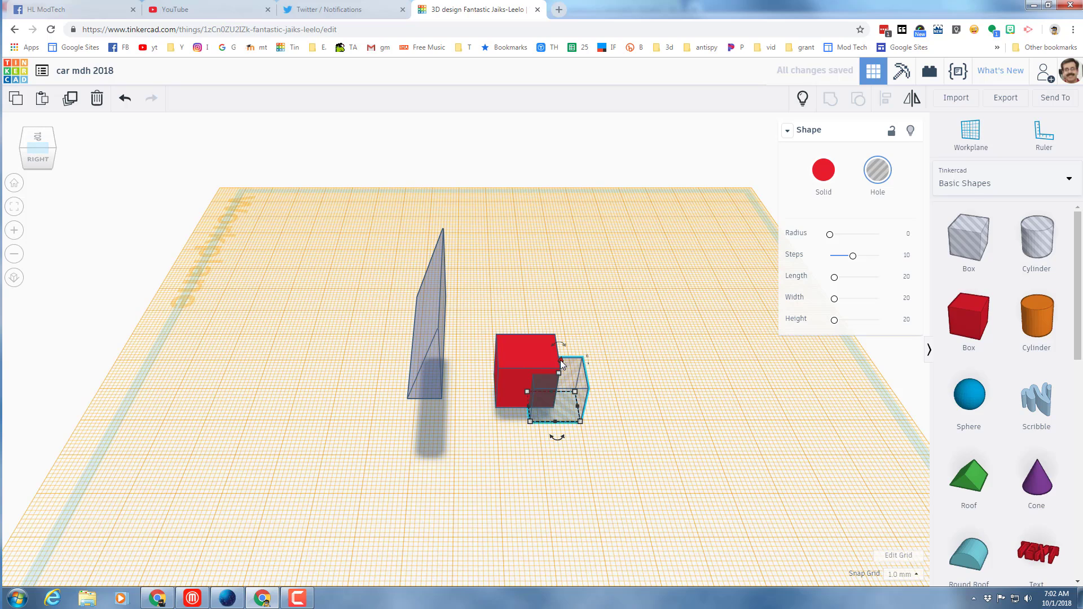
drag(561, 360, 560, 398)
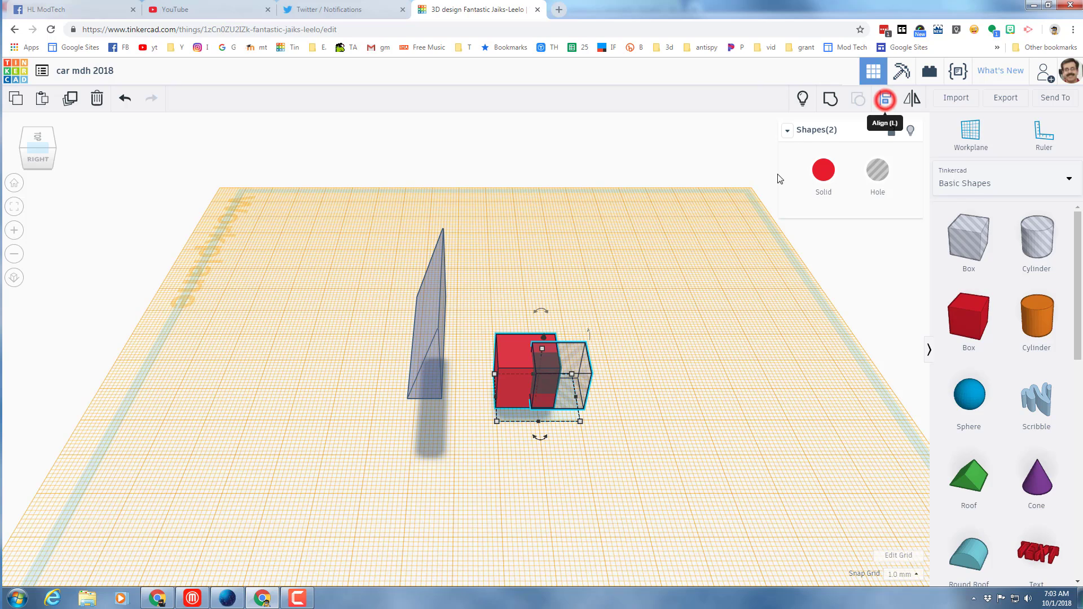
click(886, 99)
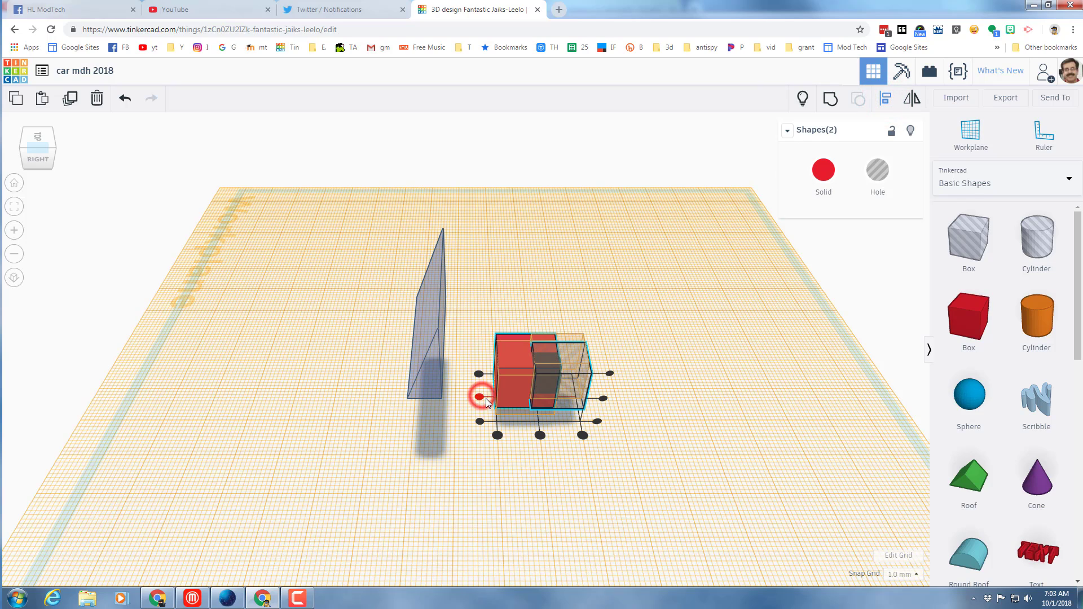
click(479, 397)
click(539, 428)
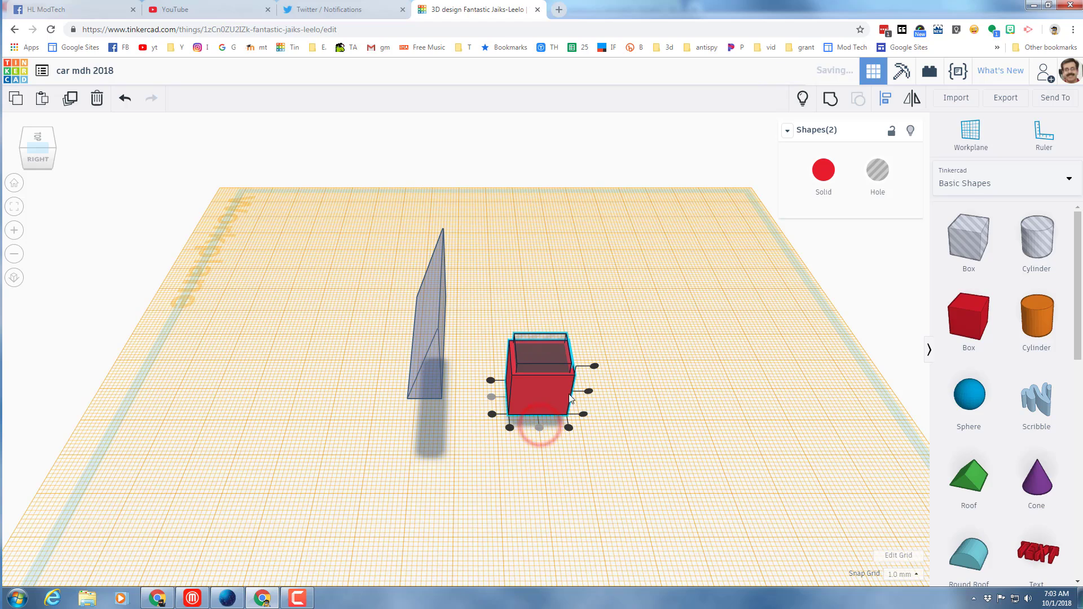
click(562, 436)
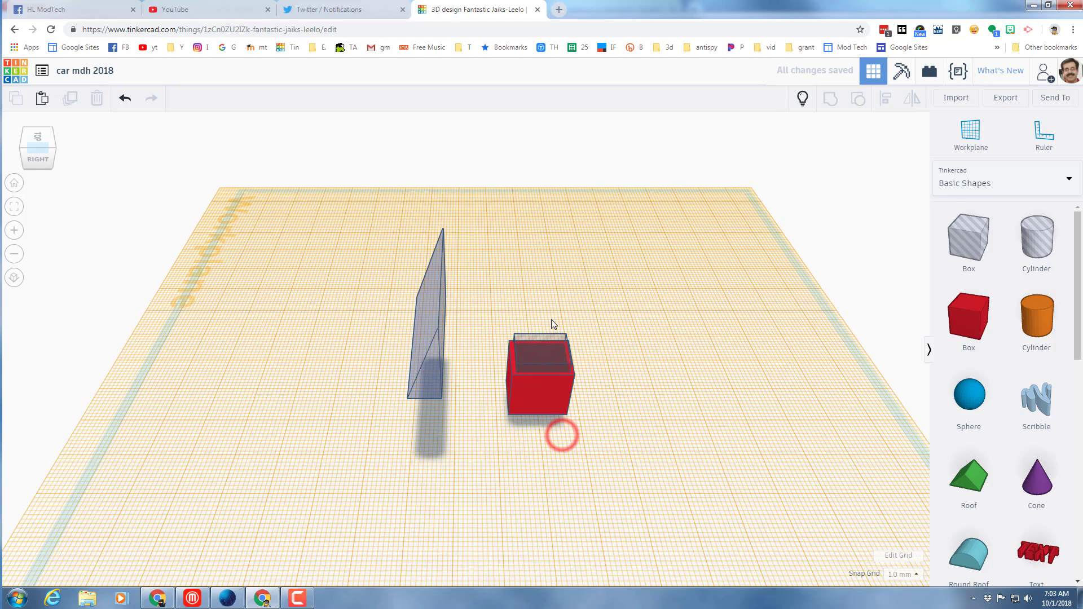
click(542, 348)
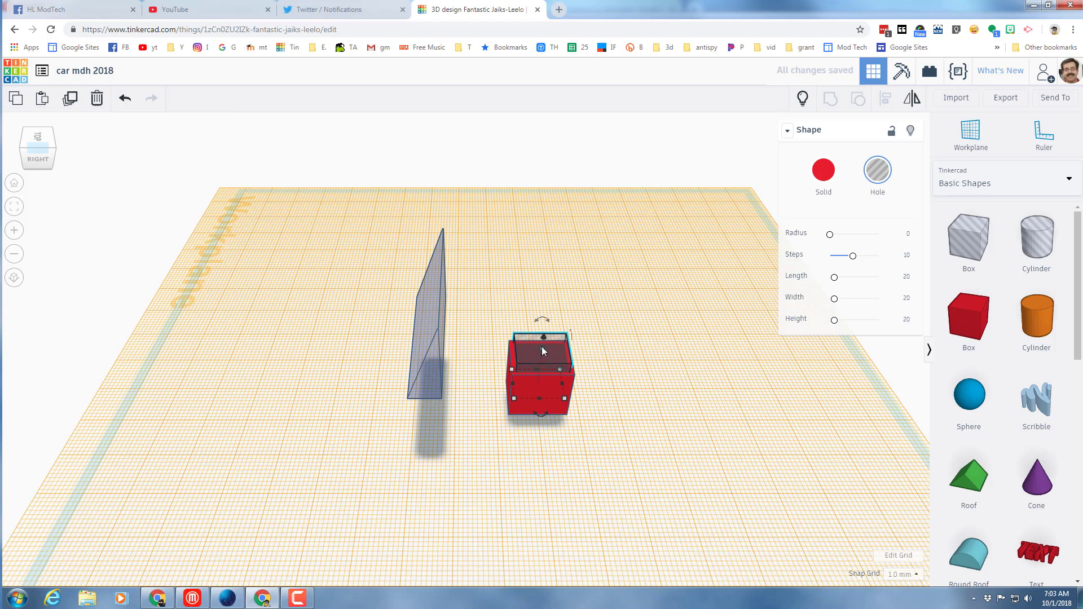
key(Left)
key(Left)
key(Left)
key(Left)
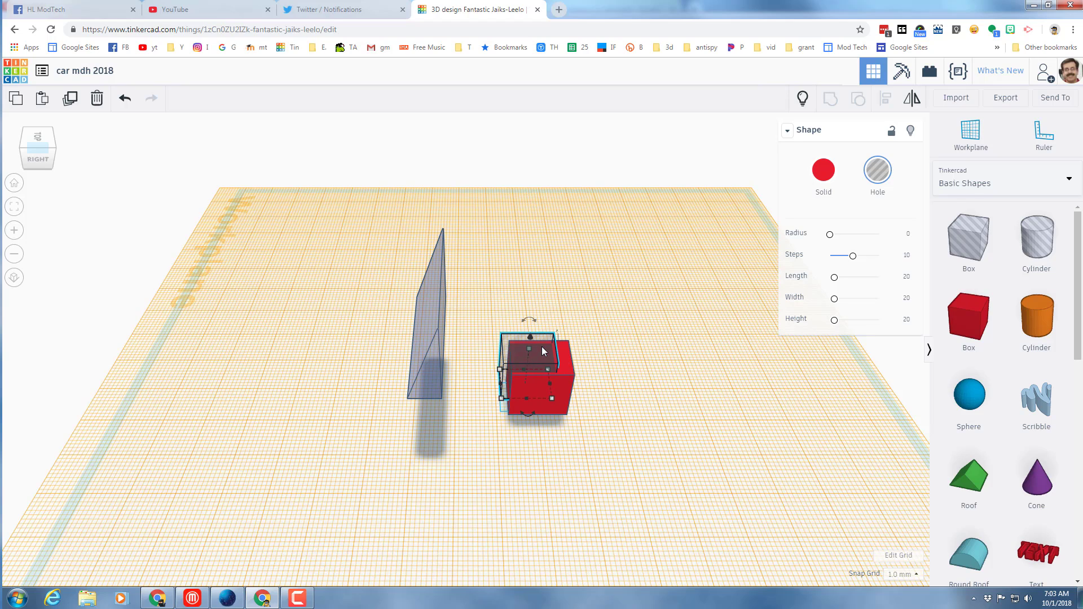
key(Right)
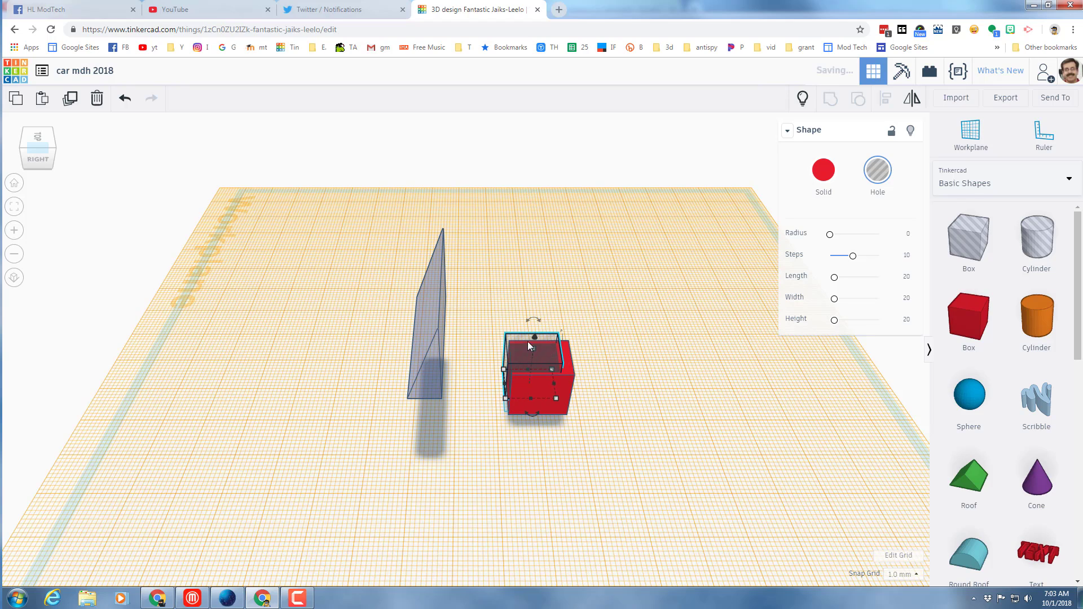
Step: Group the red box and hole into one notched seat coloured black
right_drag(584, 455, 585, 429)
drag(591, 306, 505, 406)
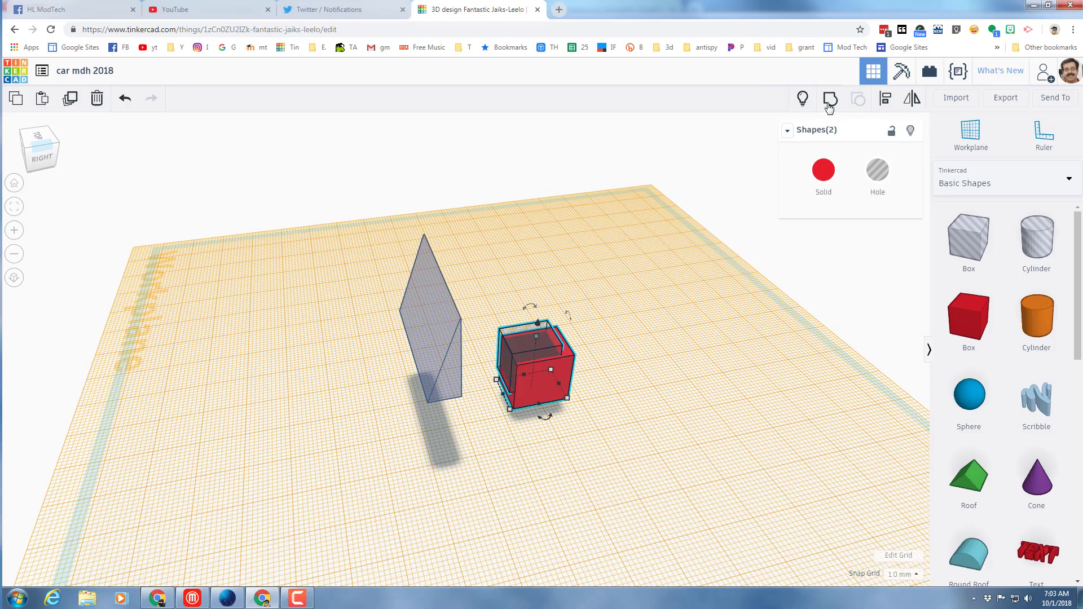
click(830, 102)
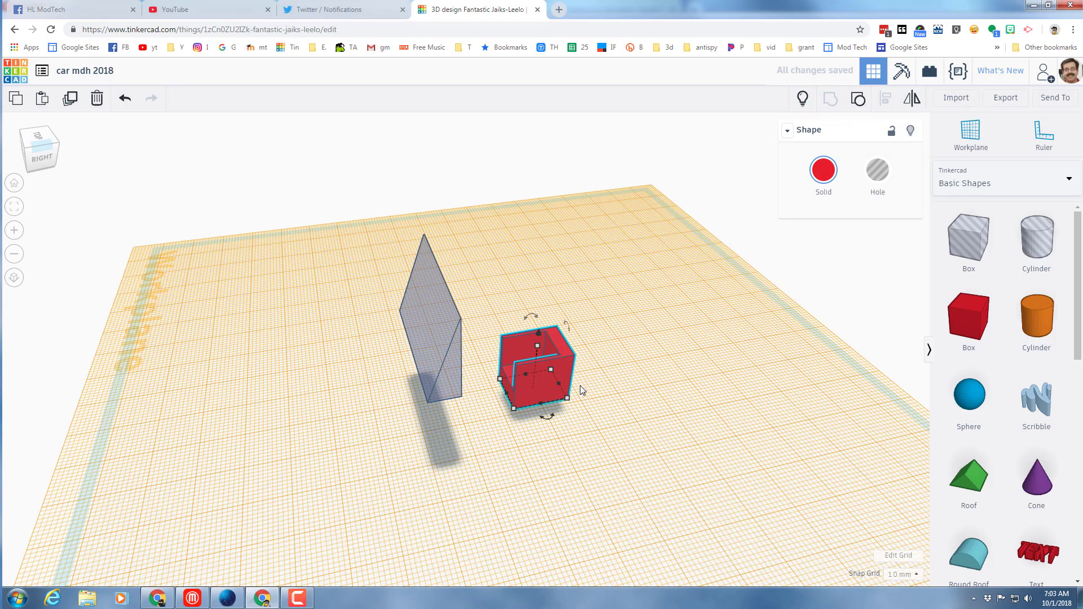
click(819, 179)
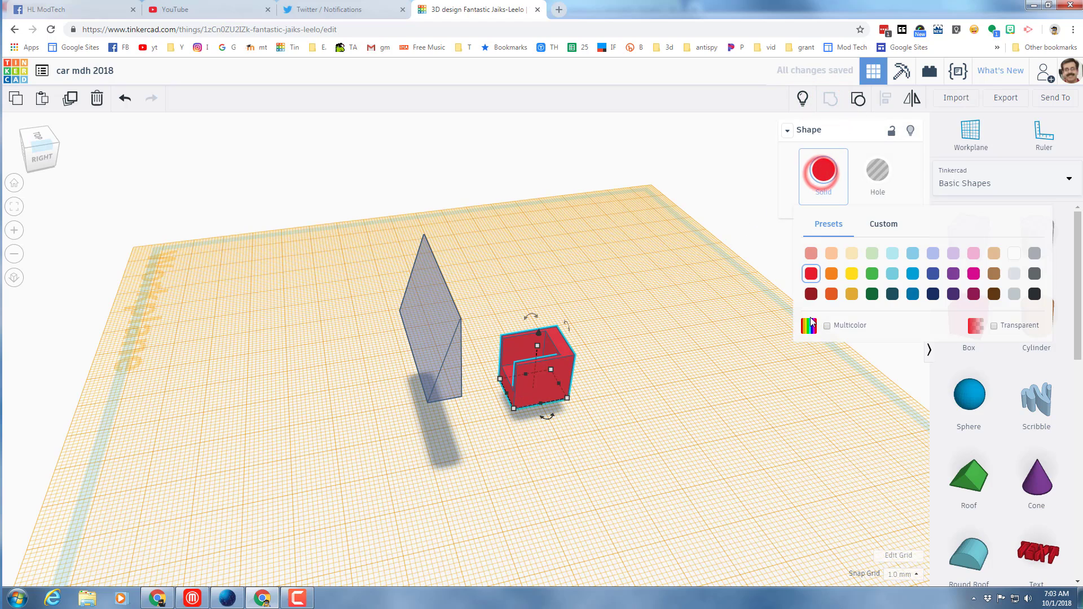
click(1036, 294)
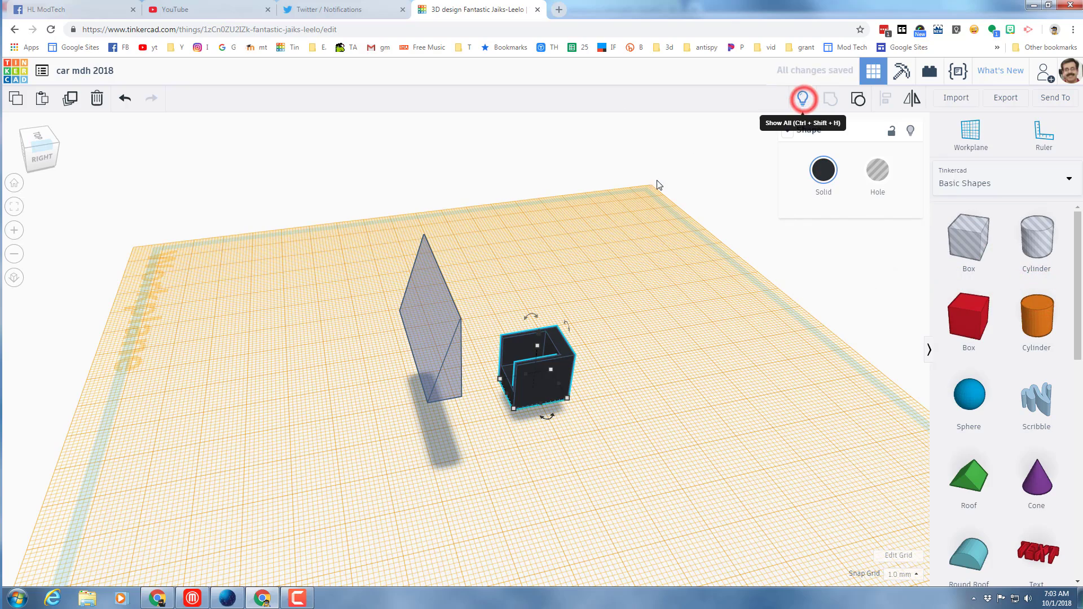
Step: Show the hidden car body again and move the black seat into the cabin
click(803, 102)
right_drag(572, 265, 466, 347)
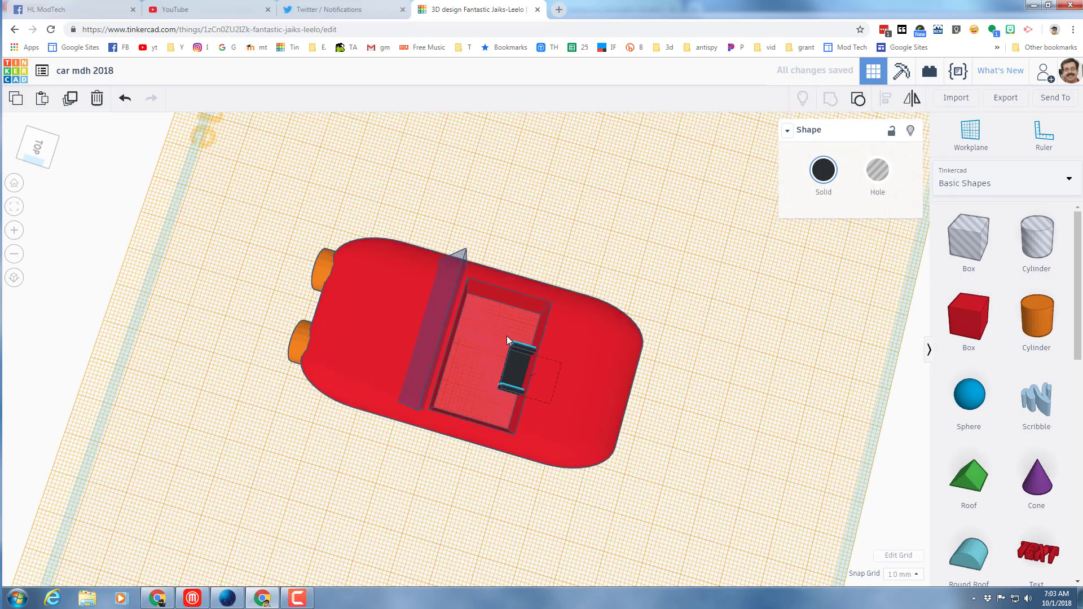
click(506, 339)
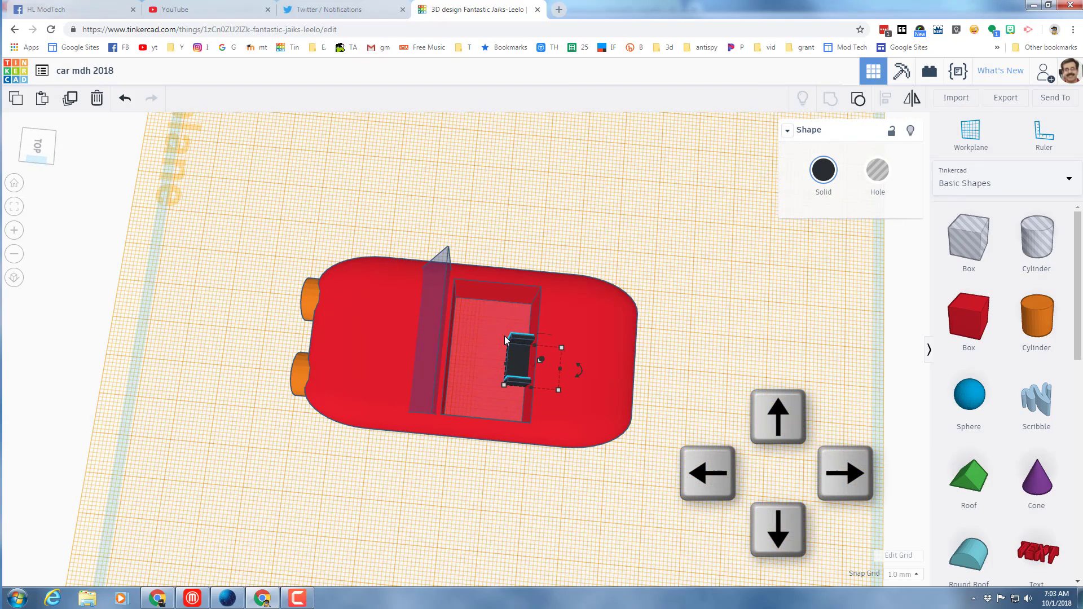
key(Left)
key(Left)
key(Left)
key(Left)
key(Left)
key(Left)
key(Left)
key(Left)
key(Left)
key(Left)
key(Down)
key(Down)
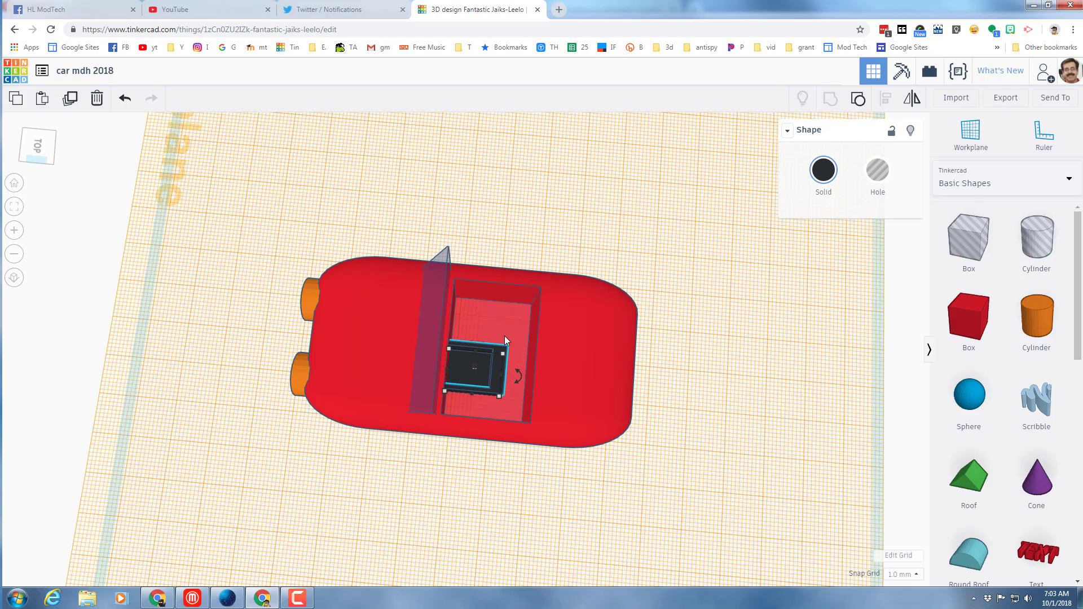
key(Right)
key(Right)
key(Right)
key(Right)
key(Down)
key(Down)
key(Down)
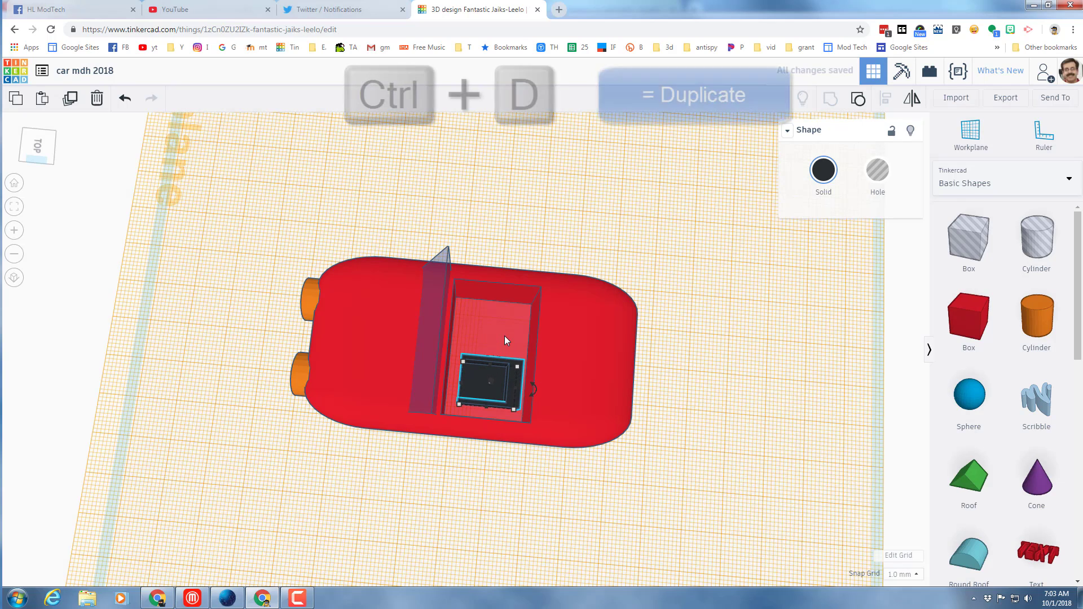
Step: Duplicate the seat with Ctrl+D and slide the copy forward as a second seat
key(ctrl+d)
key(Up)
key(Up)
key(Up)
key(Up)
key(Up)
key(Up)
key(Up)
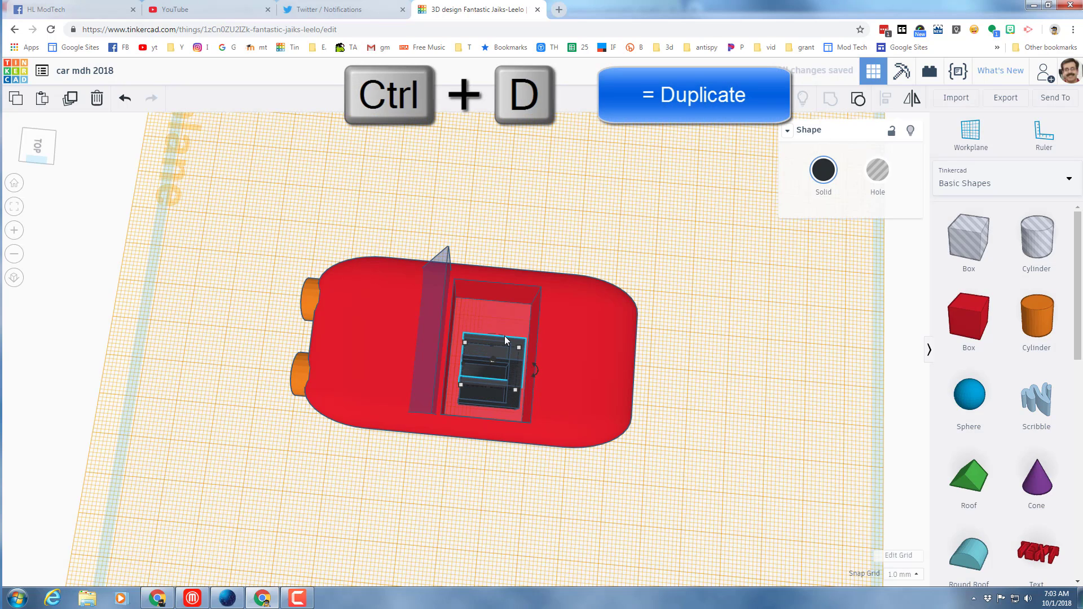
key(Up)
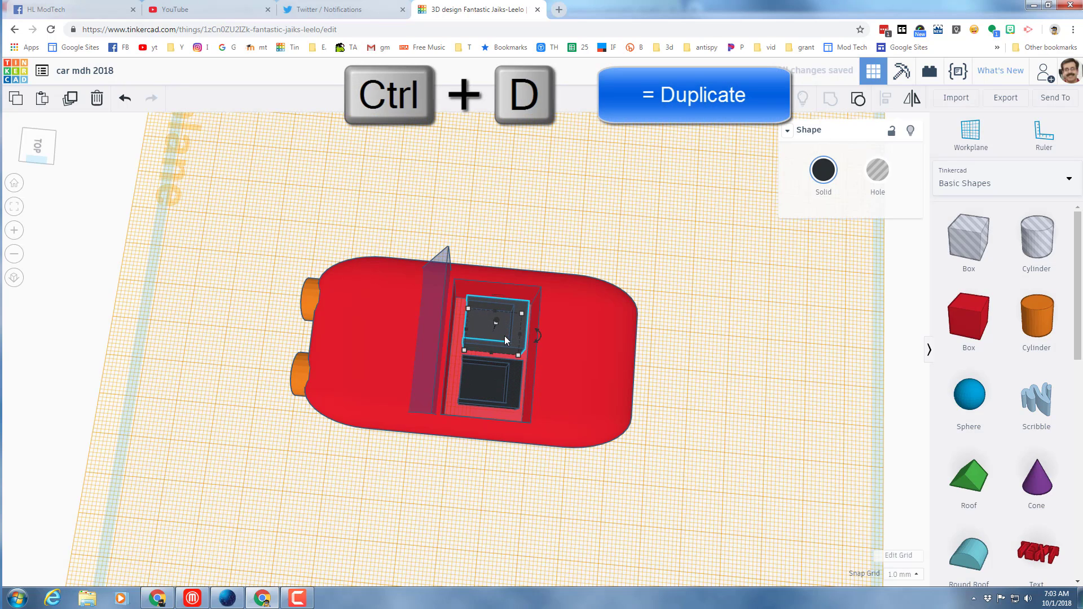
Step: Raise the front black seat's height from 14.00 to 18.00
click(19, 160)
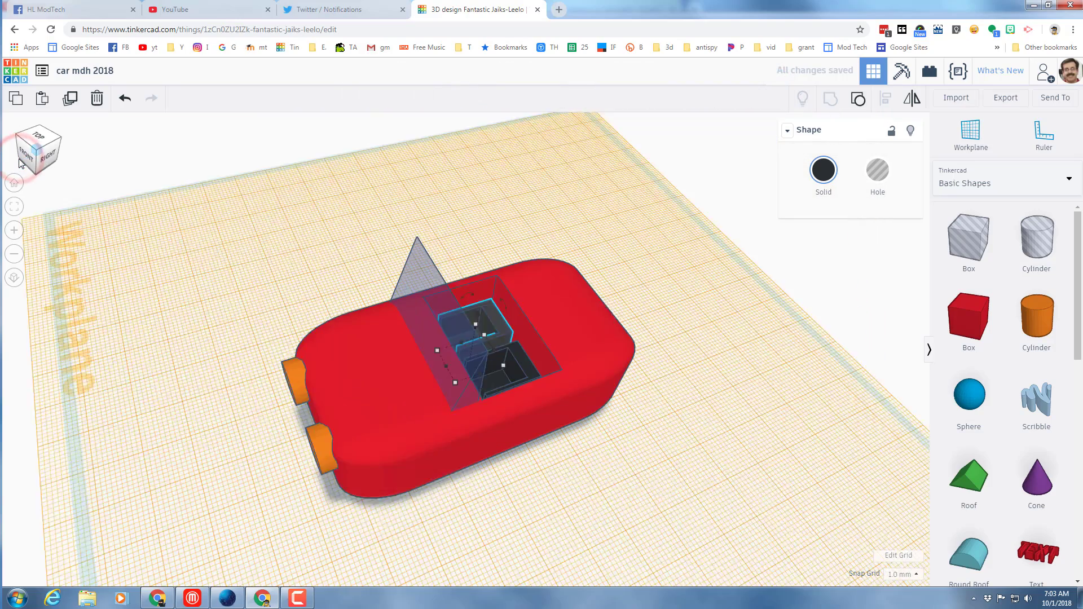
click(654, 389)
click(523, 348)
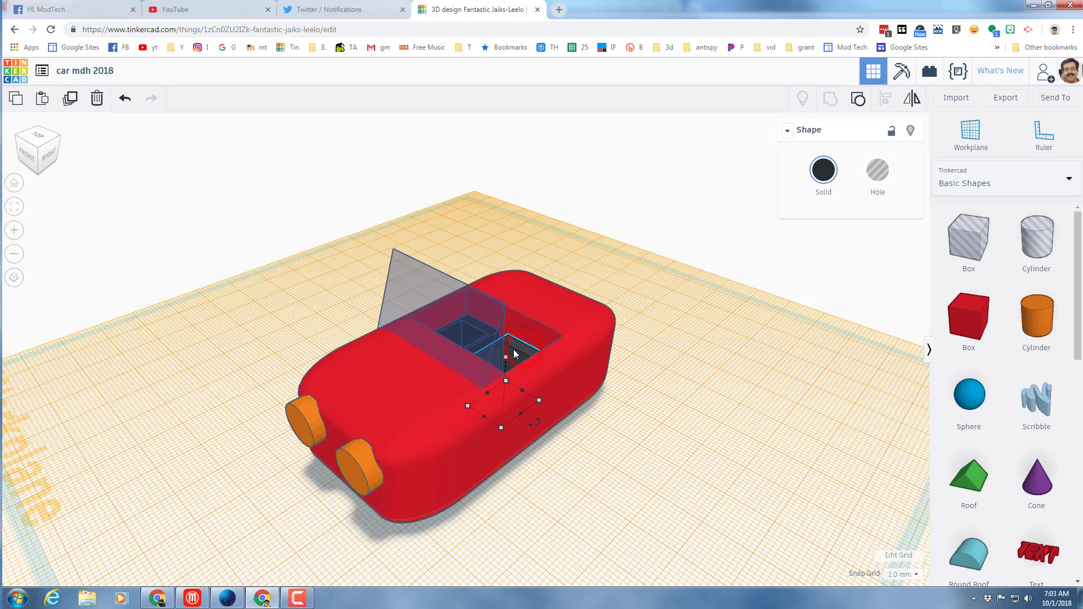
drag(507, 356, 507, 339)
right_drag(641, 351, 498, 325)
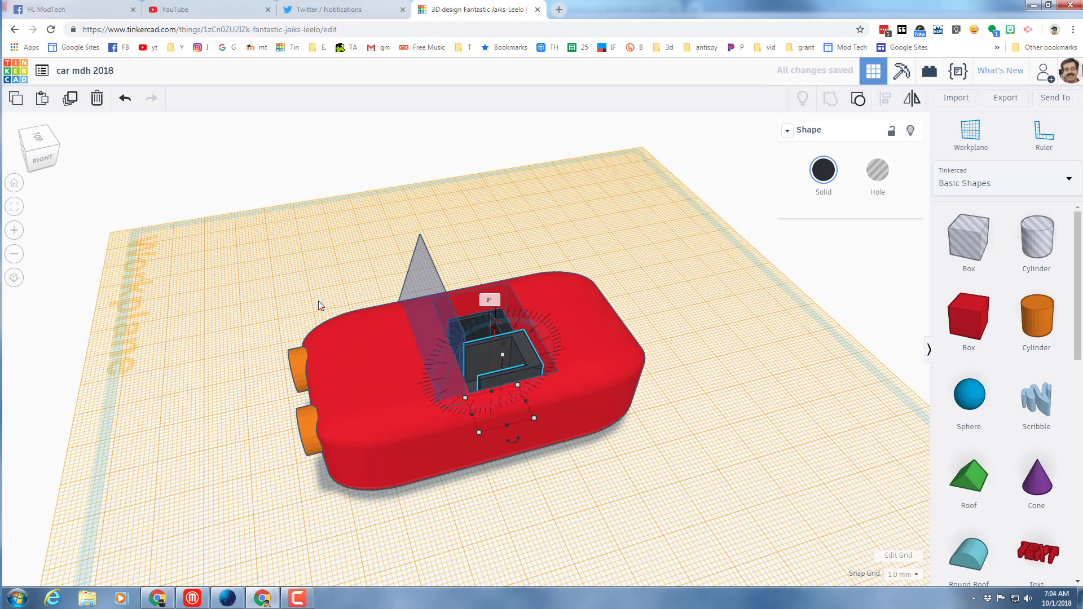
click(23, 134)
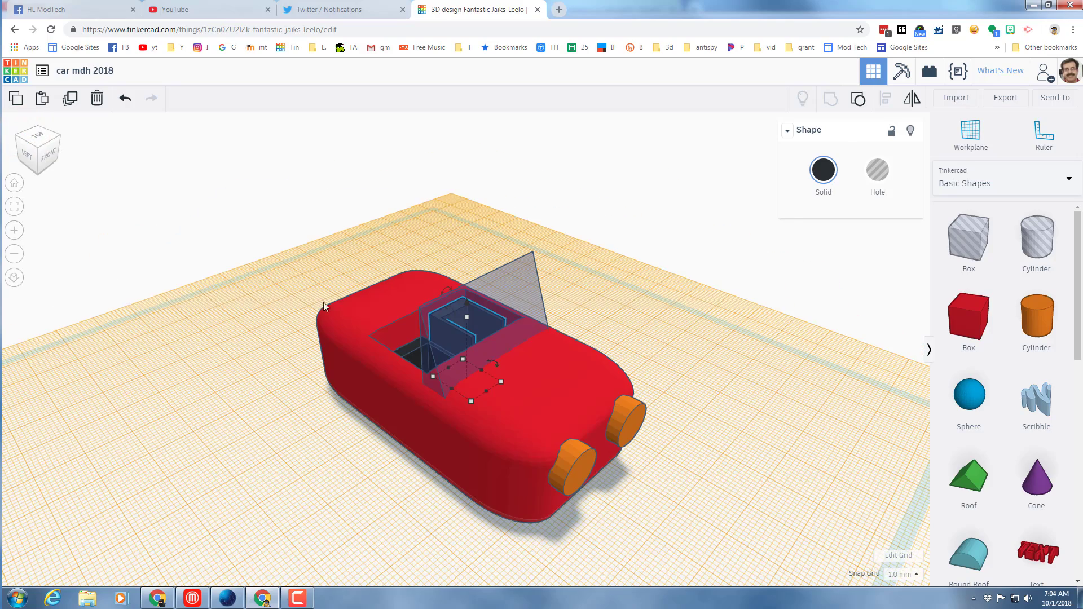
click(414, 347)
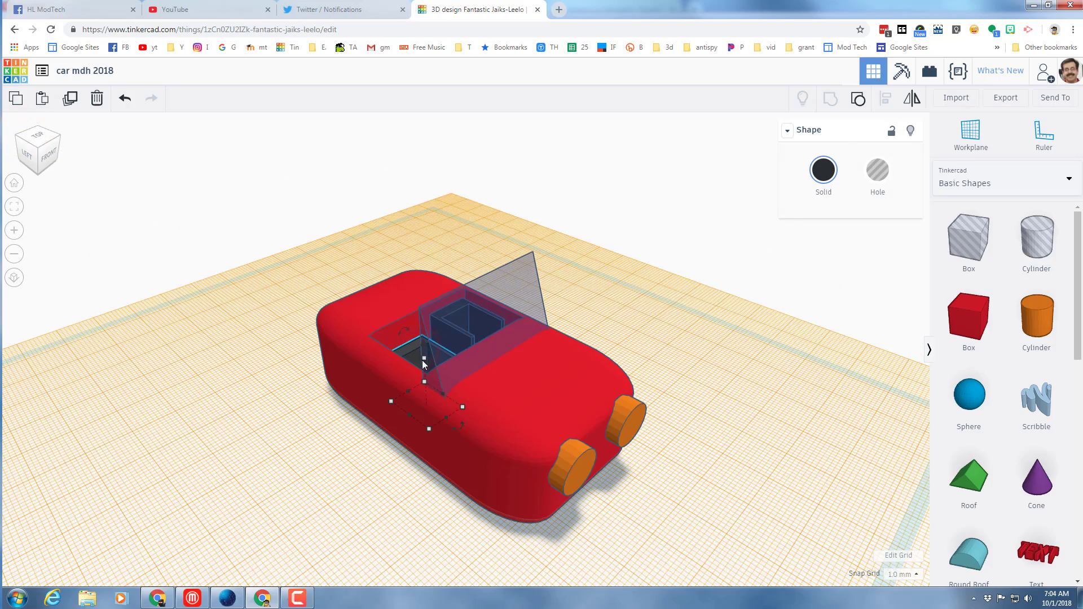
drag(425, 362, 425, 346)
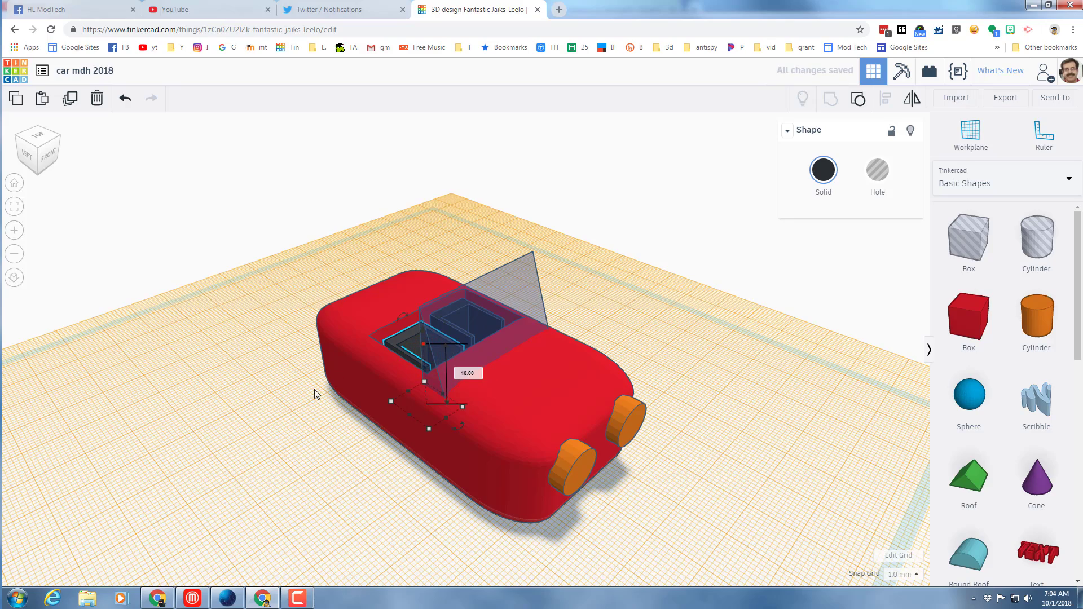
right_drag(313, 390, 231, 446)
click(231, 446)
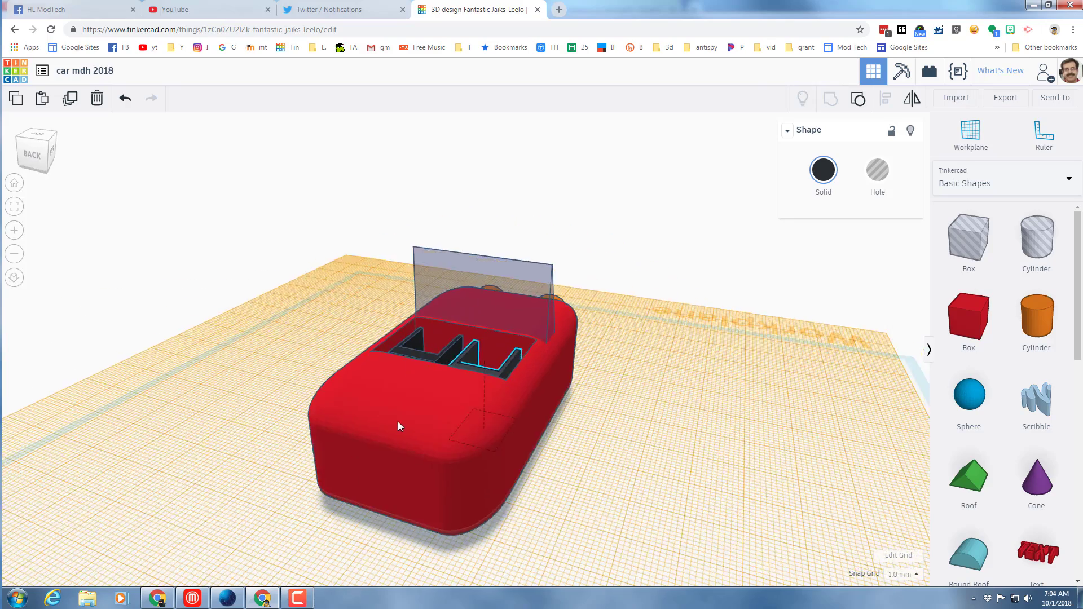
Step: Put the workplane on the car's face and add a cylinder sized 12 by 12, 2 mm deep
right_drag(398, 427, 363, 438)
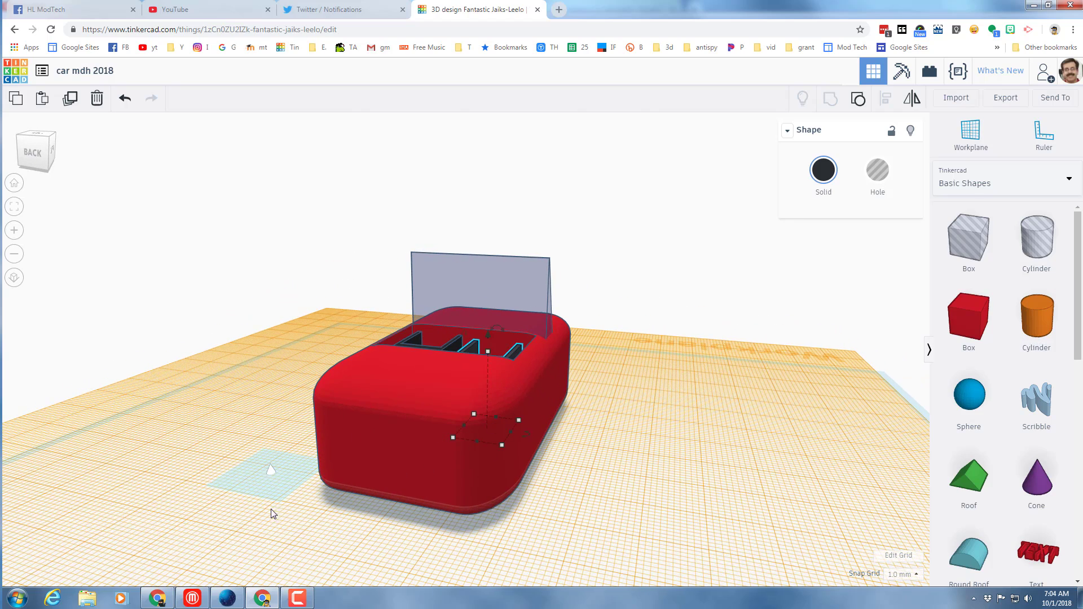
click(380, 445)
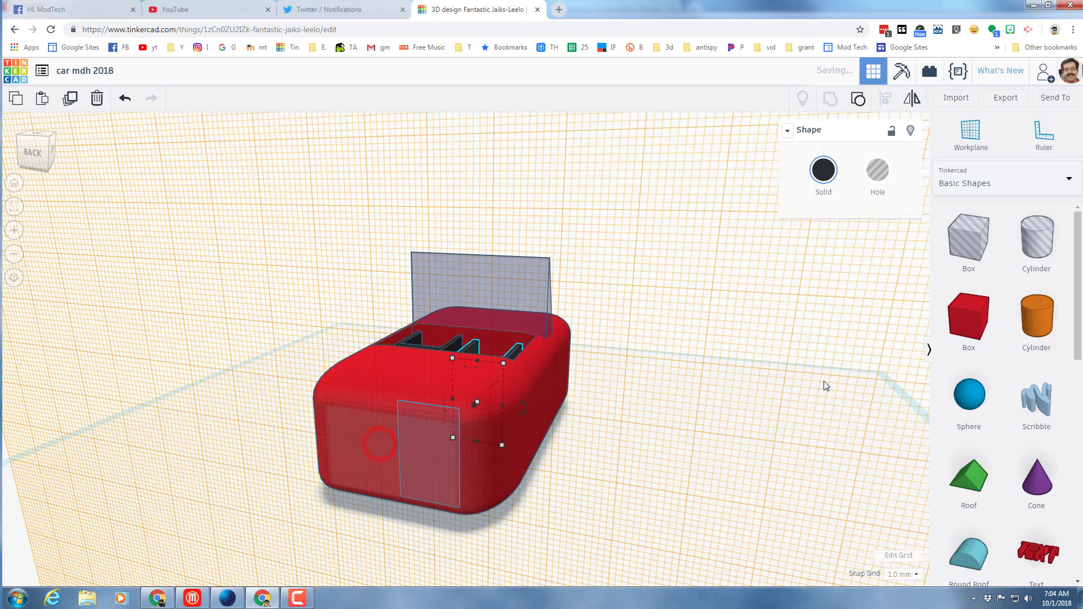
drag(994, 337, 384, 446)
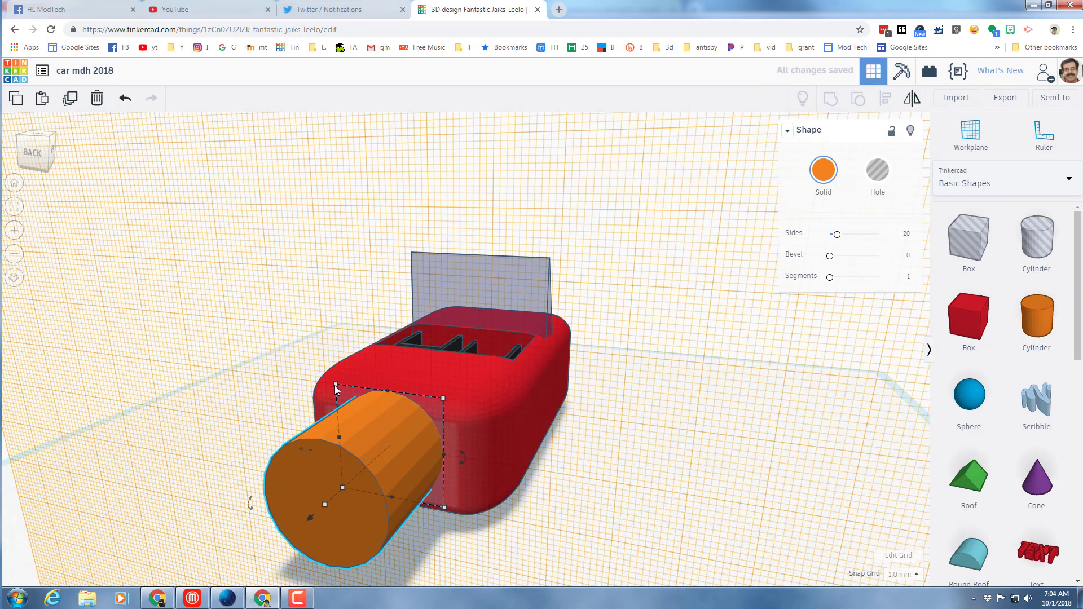
drag(336, 385, 379, 452)
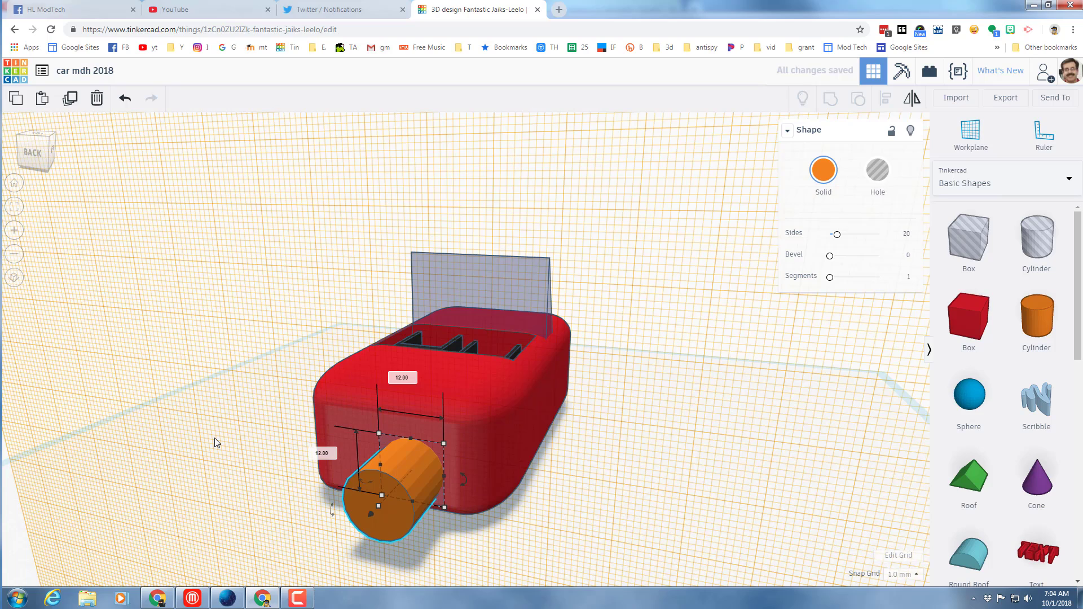
key(ctrl+z)
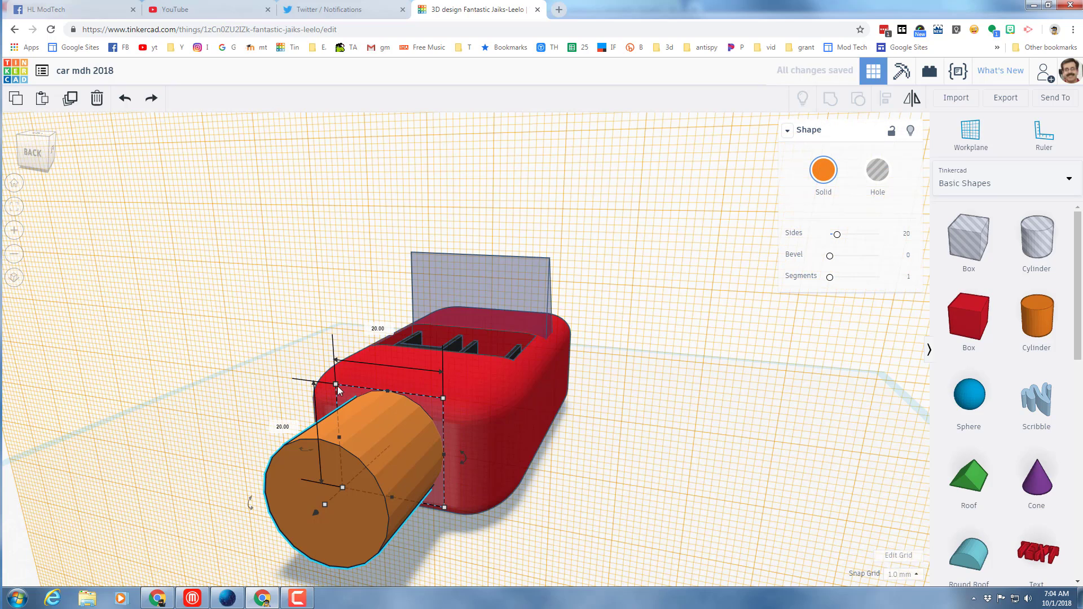
drag(336, 388, 381, 455)
drag(387, 506, 410, 486)
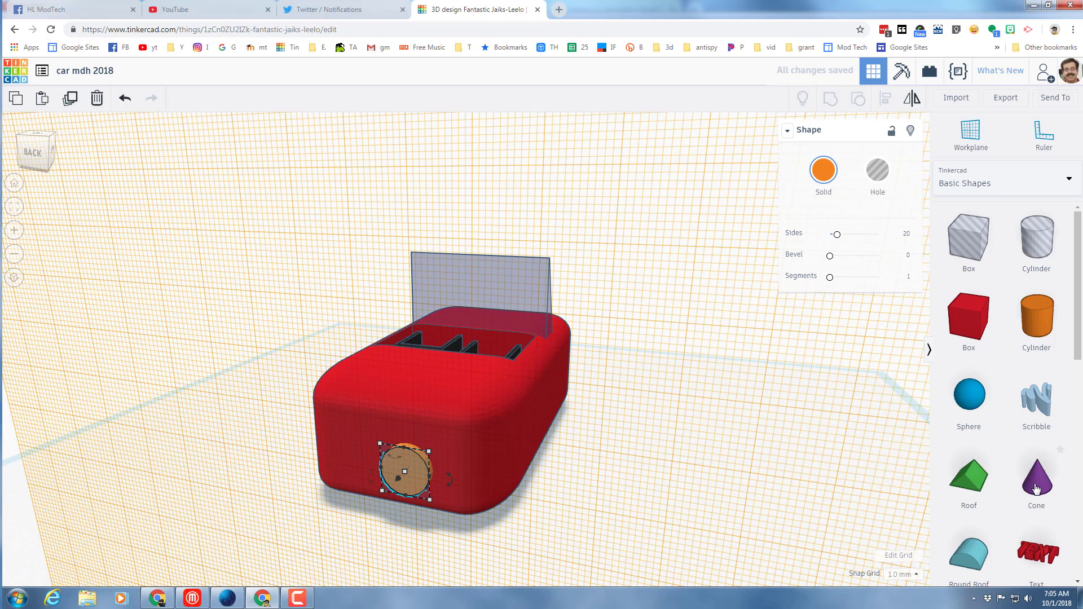
Step: Add a 9 by 9 cone and centre it on the orange cylinder with Align
drag(814, 487, 394, 472)
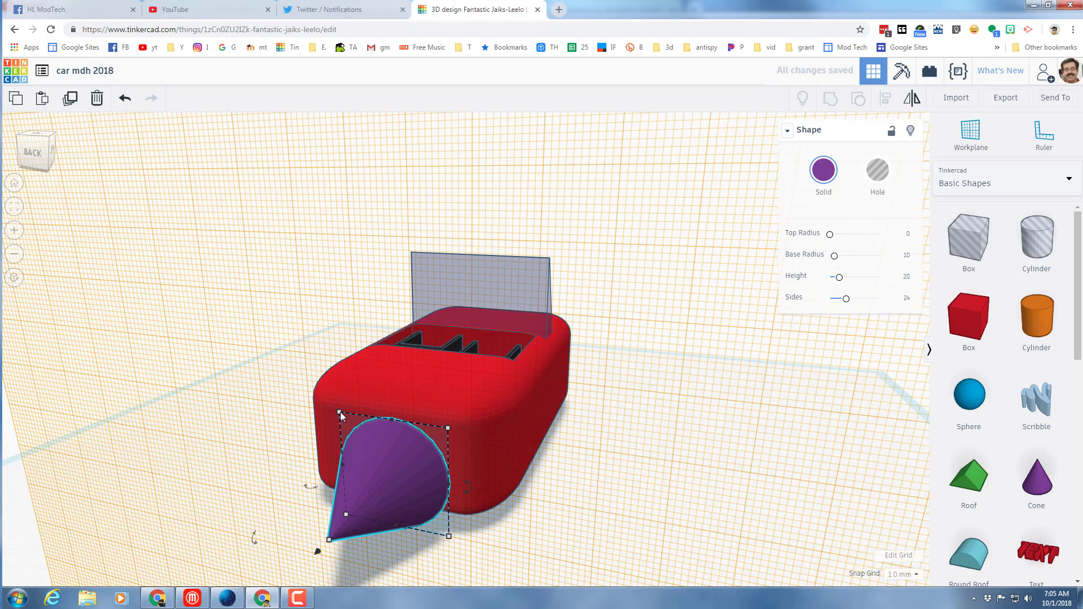
drag(350, 424, 414, 466)
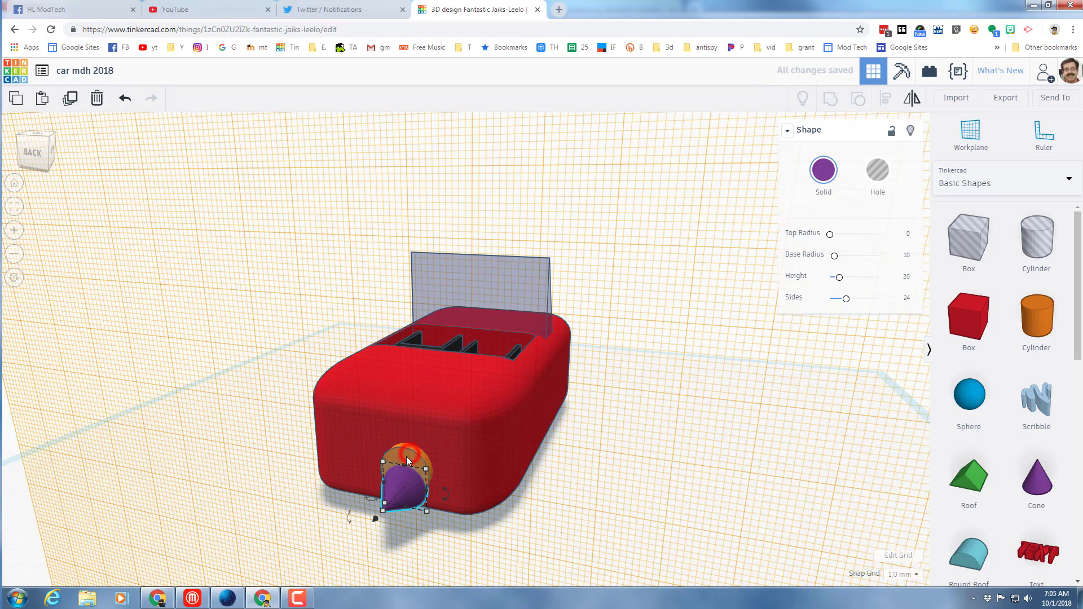
shift+click(405, 457)
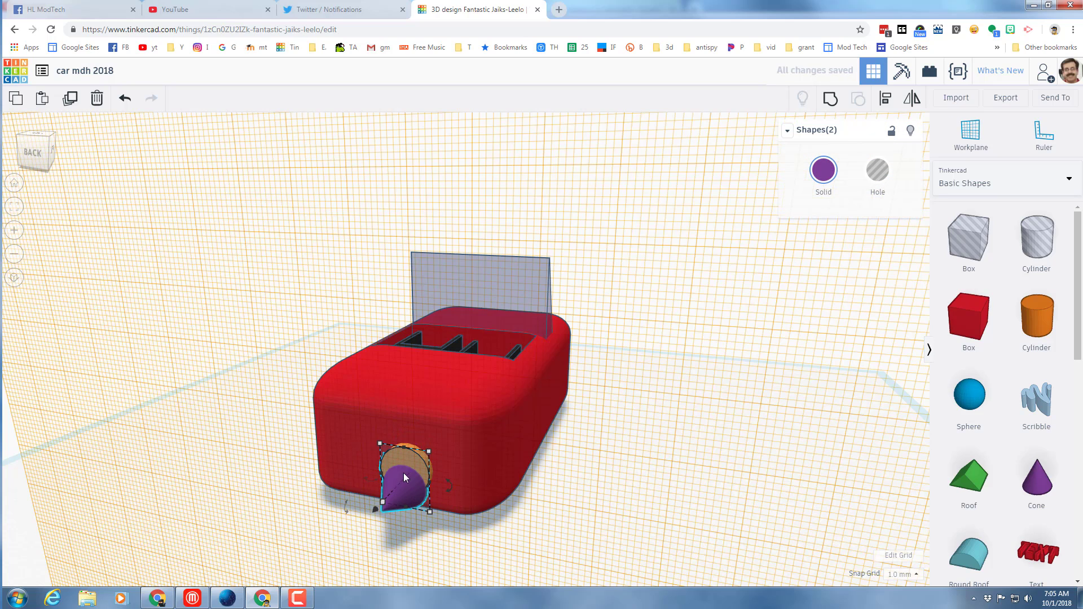
click(887, 99)
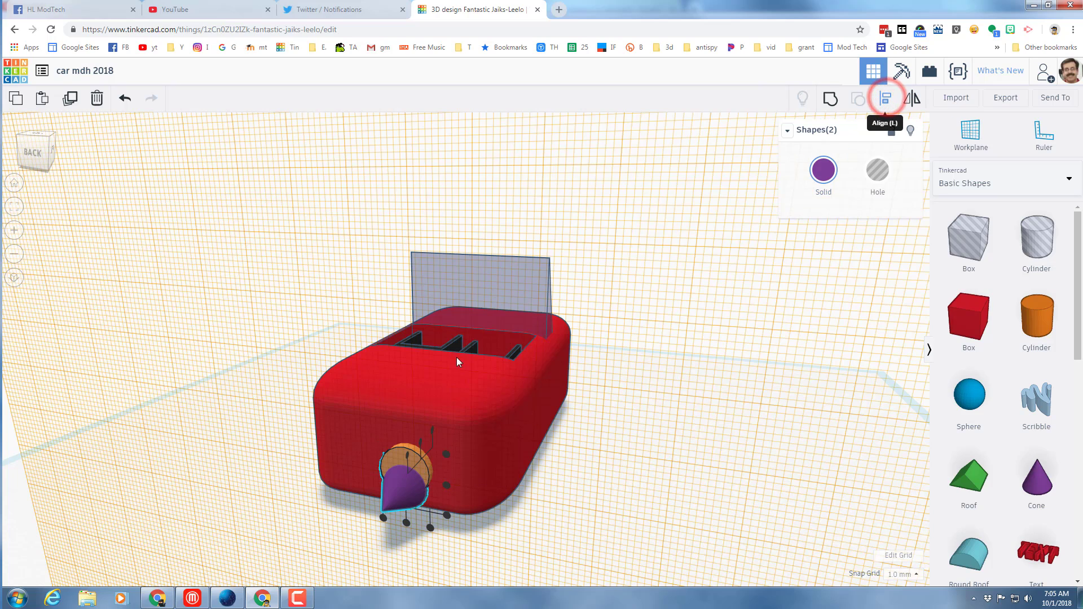
click(446, 485)
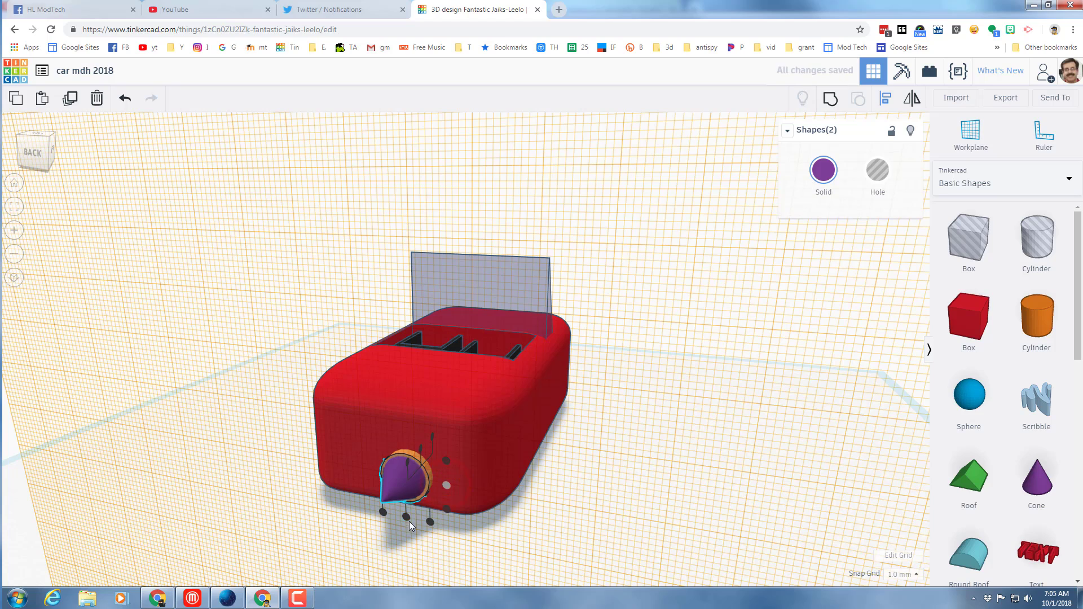
click(406, 518)
click(395, 491)
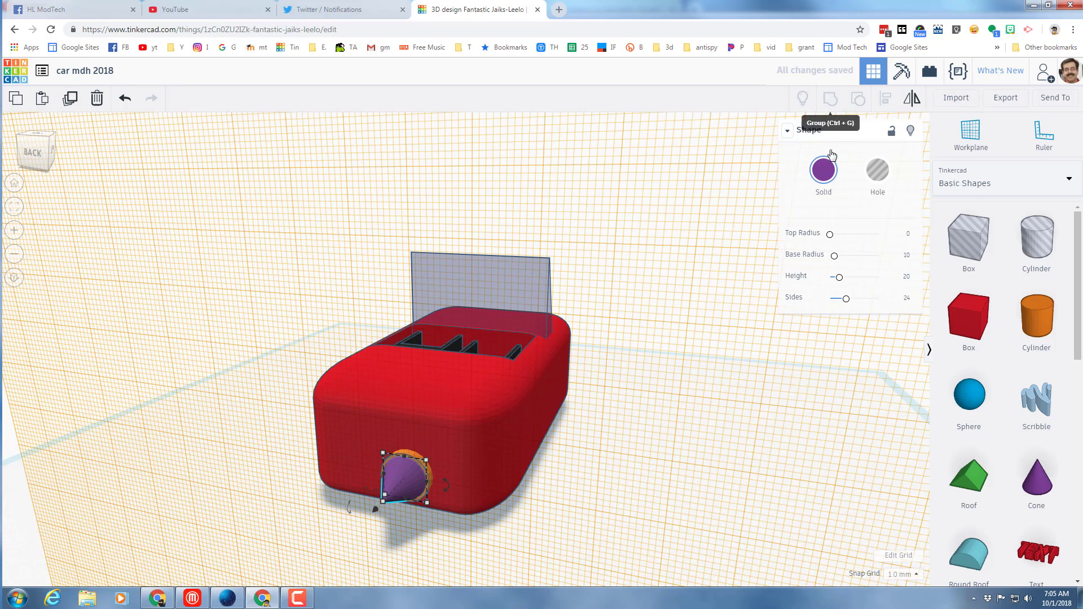
Step: Colour the cone orange and the disc behind it dark grey
click(824, 170)
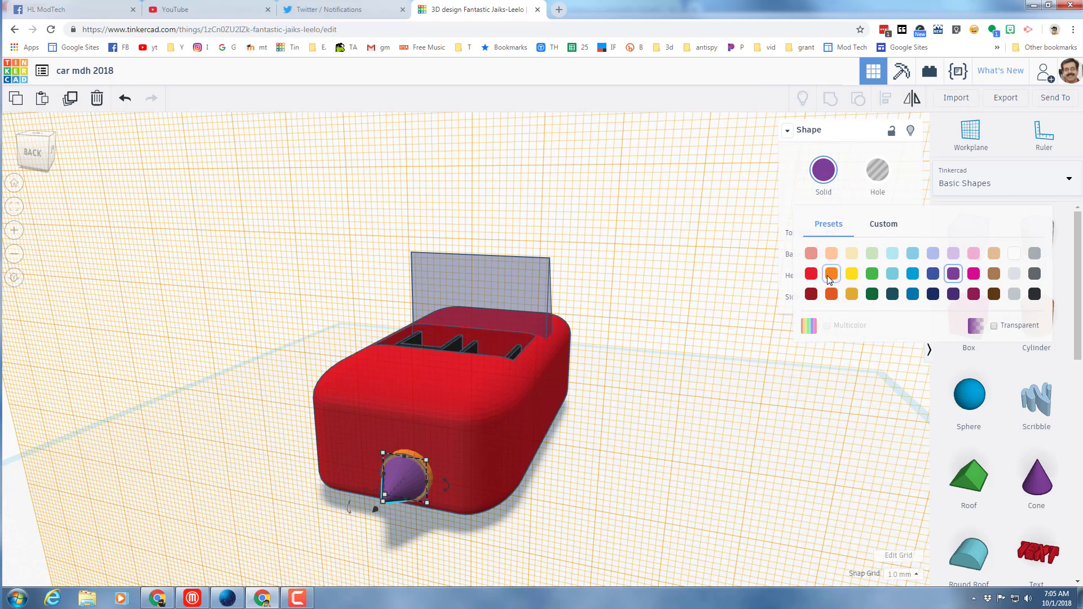
click(813, 275)
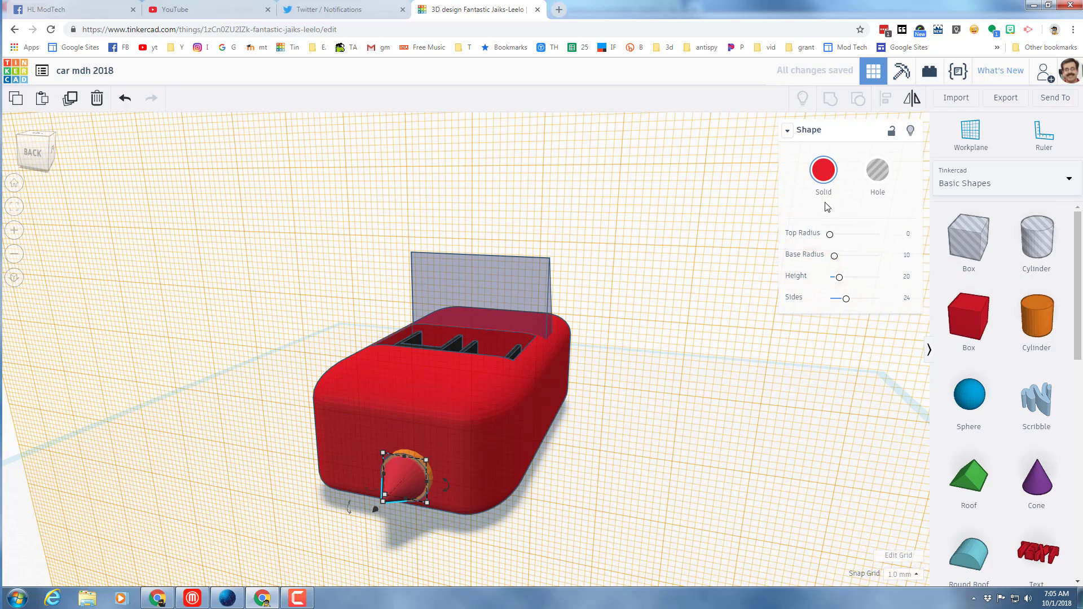
click(823, 174)
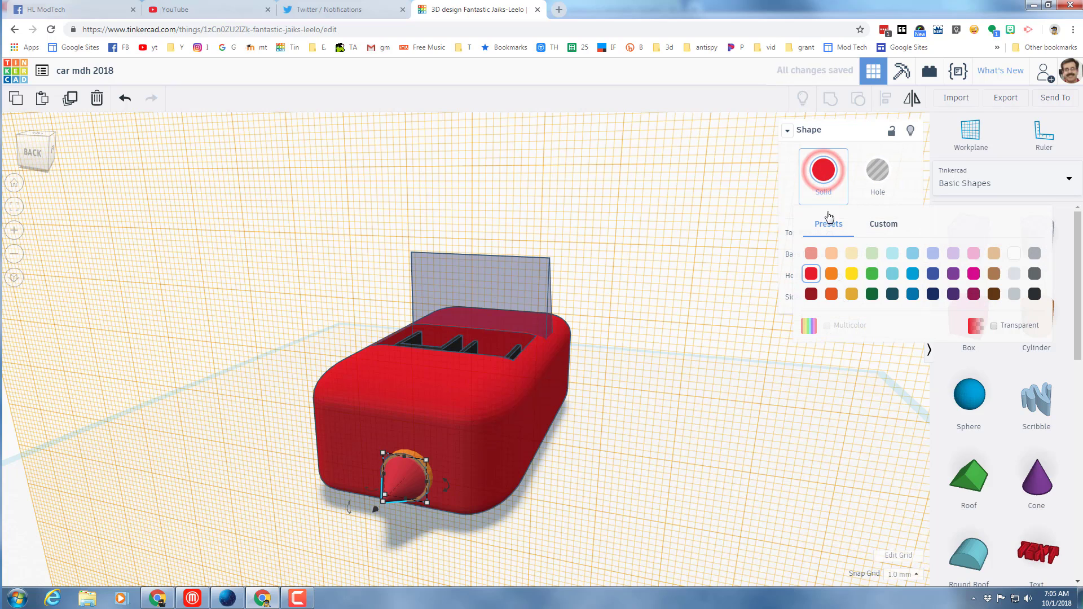
click(830, 276)
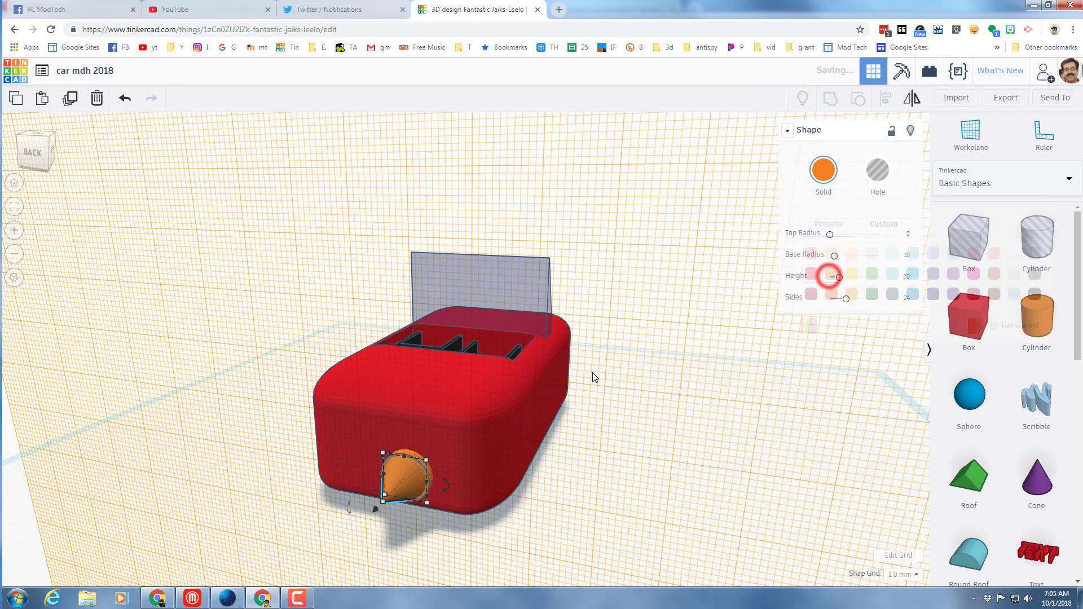
click(429, 473)
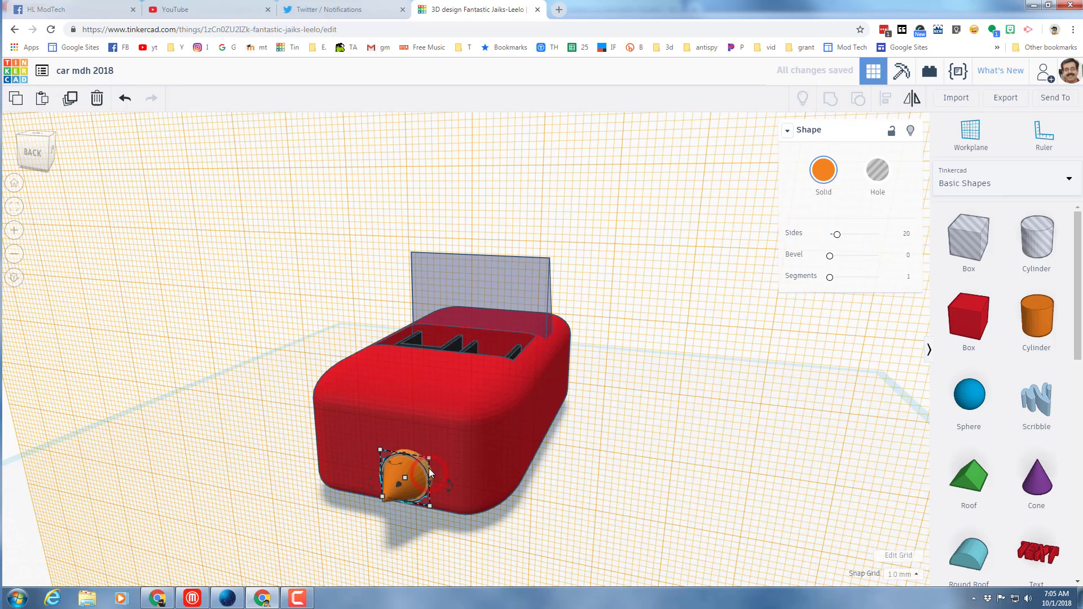
click(824, 175)
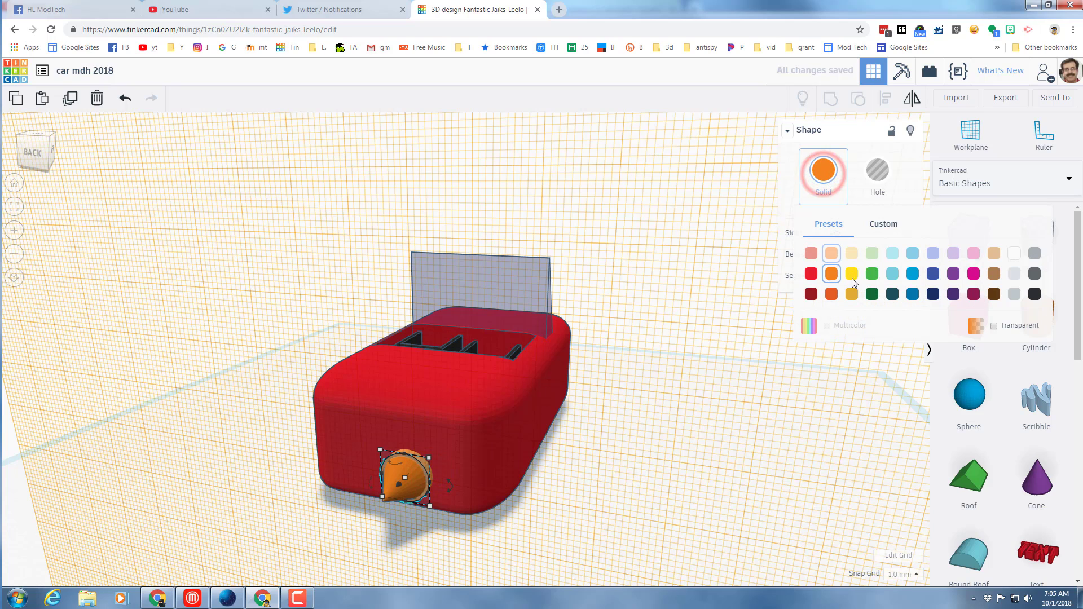
click(1035, 294)
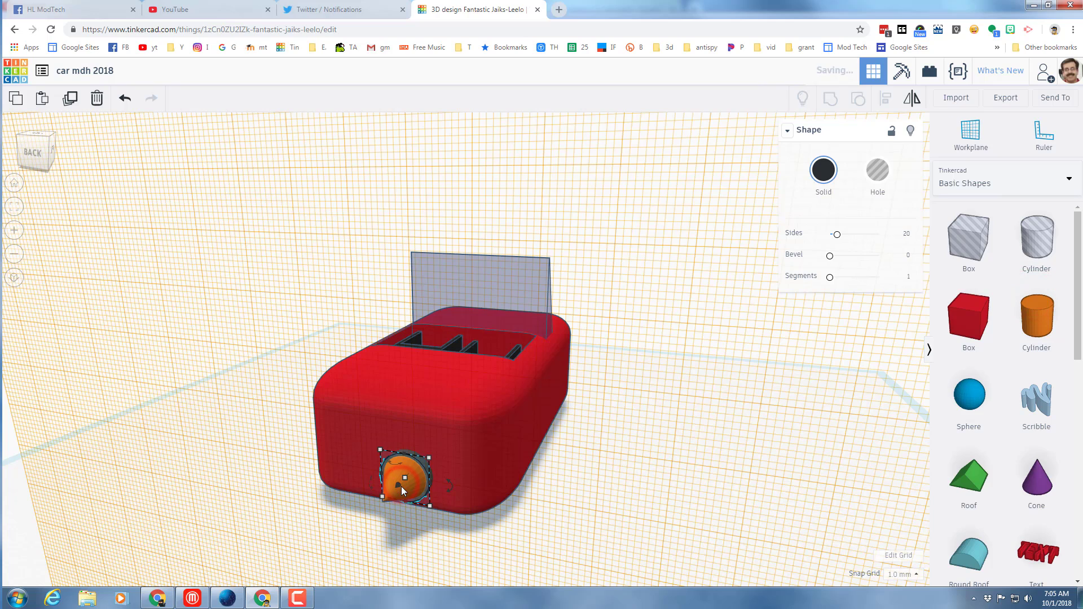
Step: Select the orange cone and grey disc together and group them
click(417, 537)
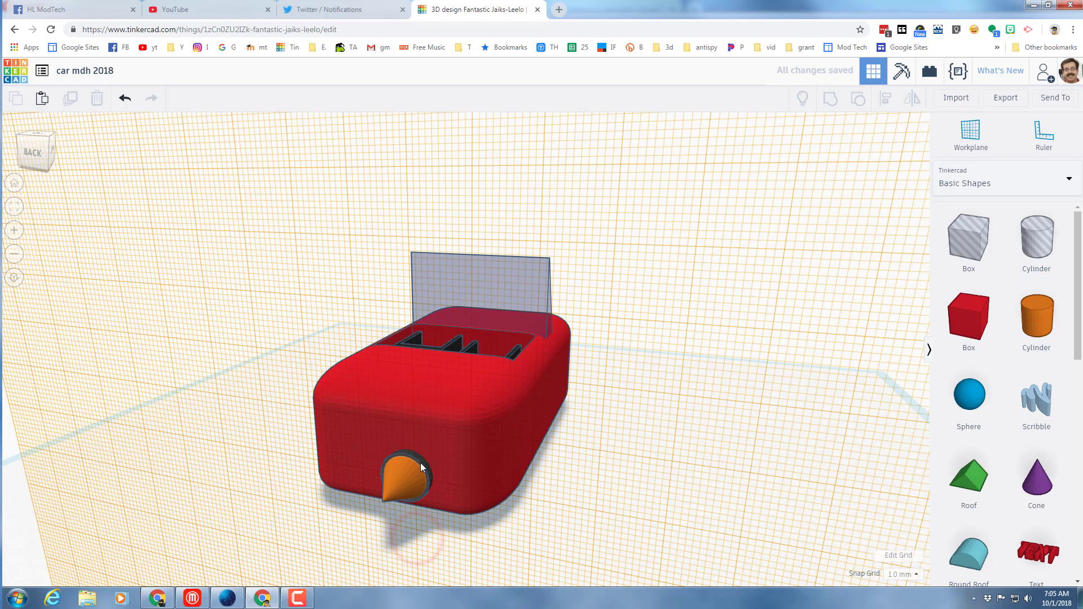
click(410, 469)
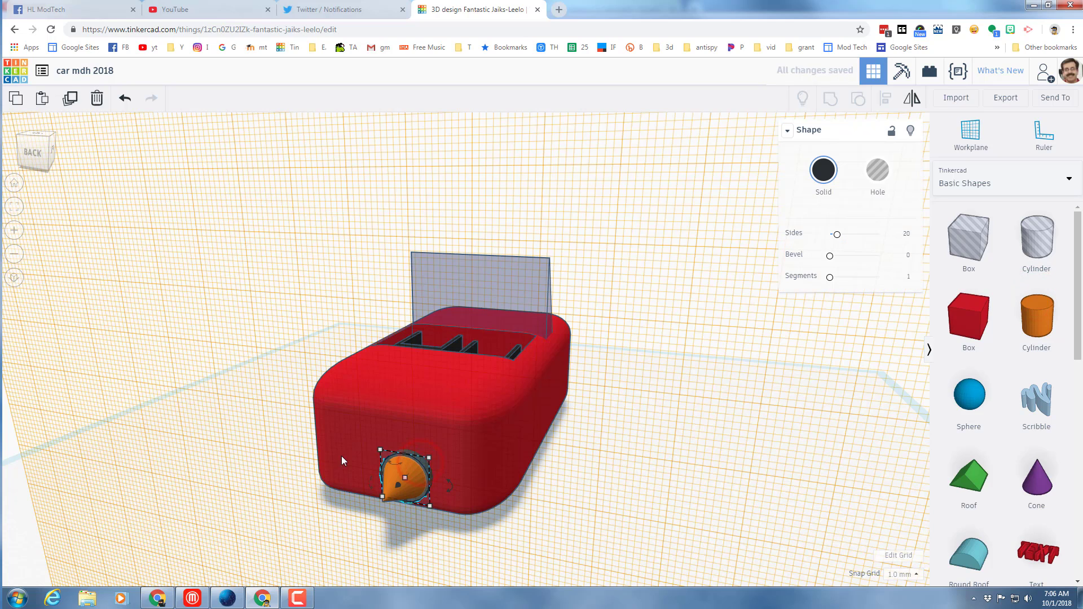
click(16, 206)
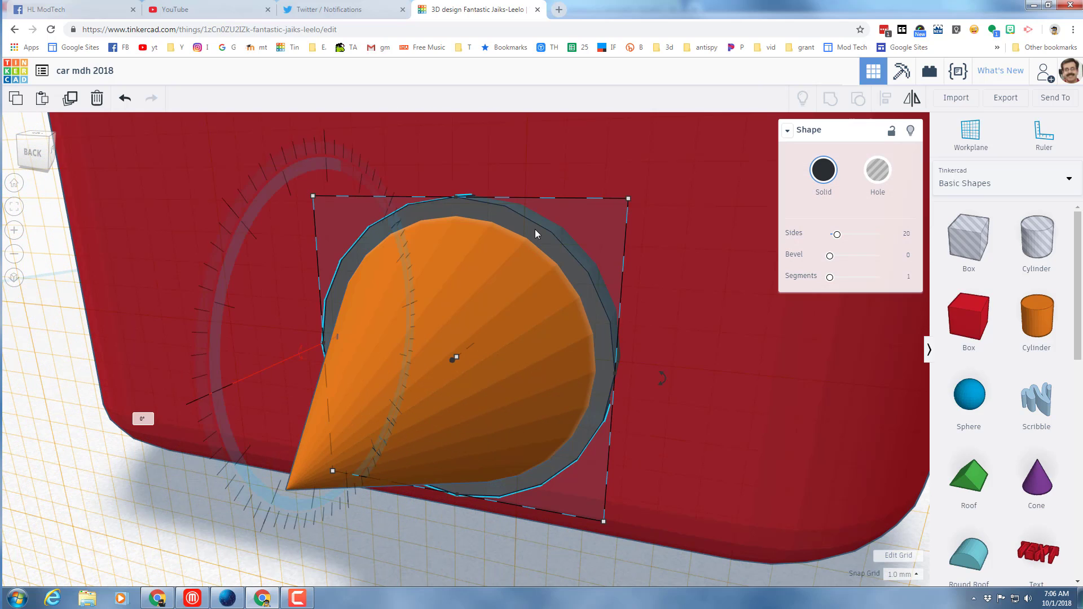
shift+click(314, 471)
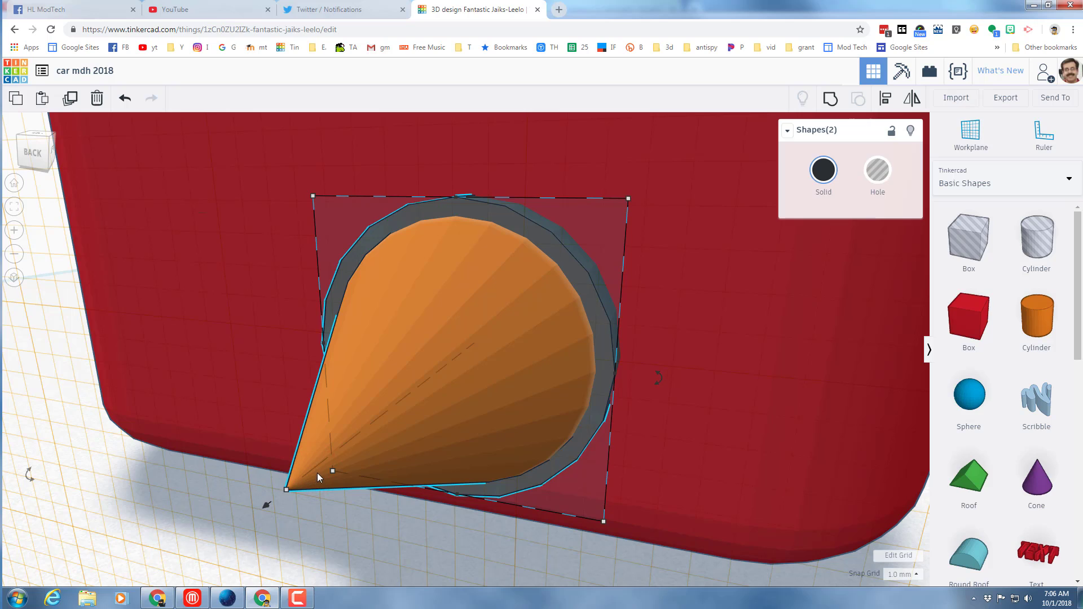
click(832, 101)
click(827, 175)
Step: Tick Multicolor for the light group, then set the workplane on the car's left side
click(827, 326)
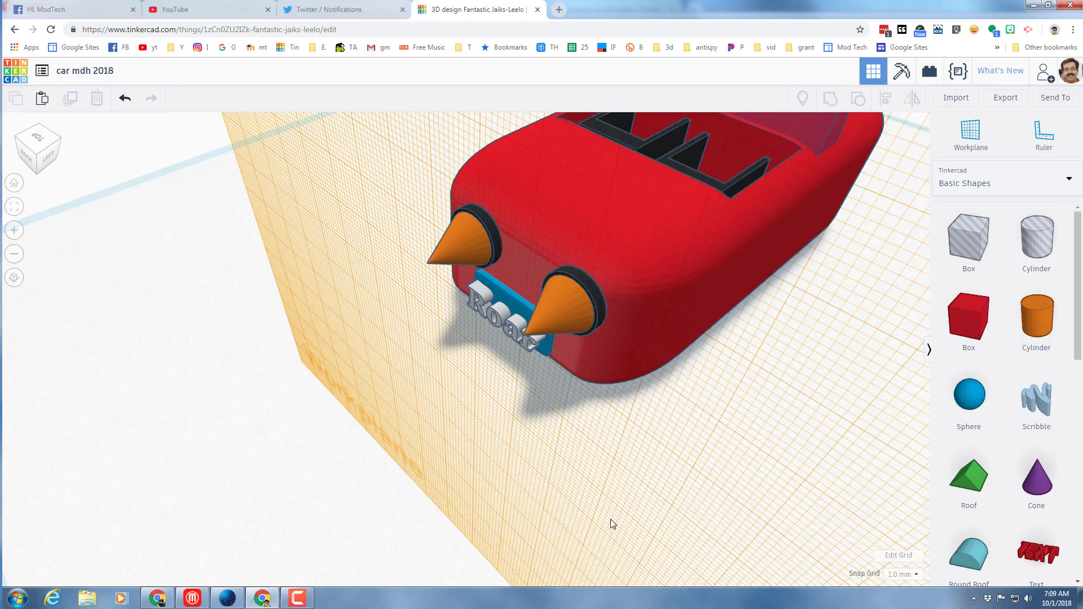
right_drag(672, 491, 610, 411)
key(w)
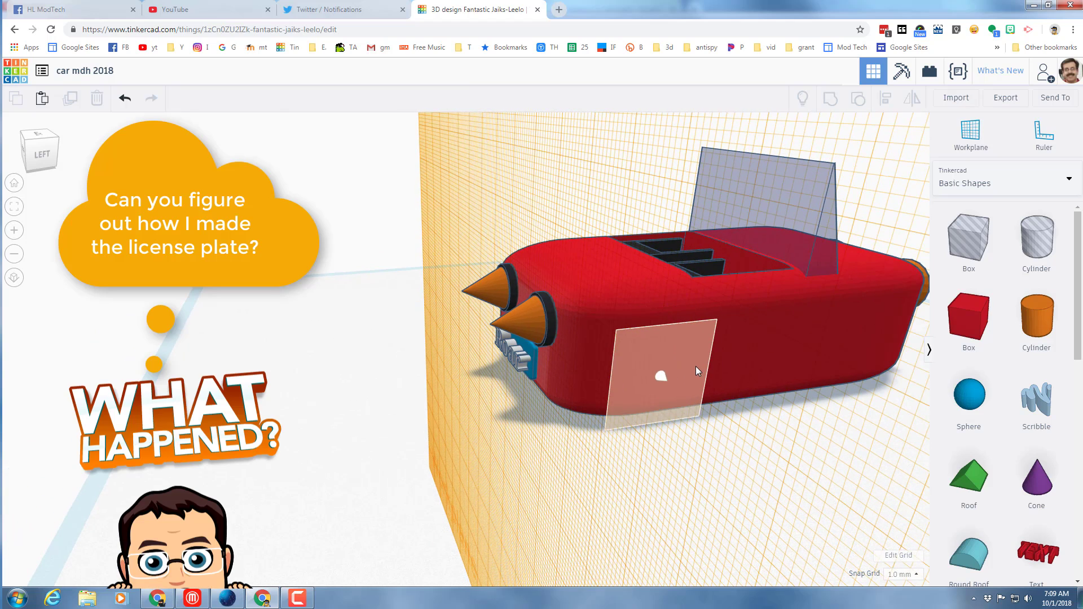
click(696, 367)
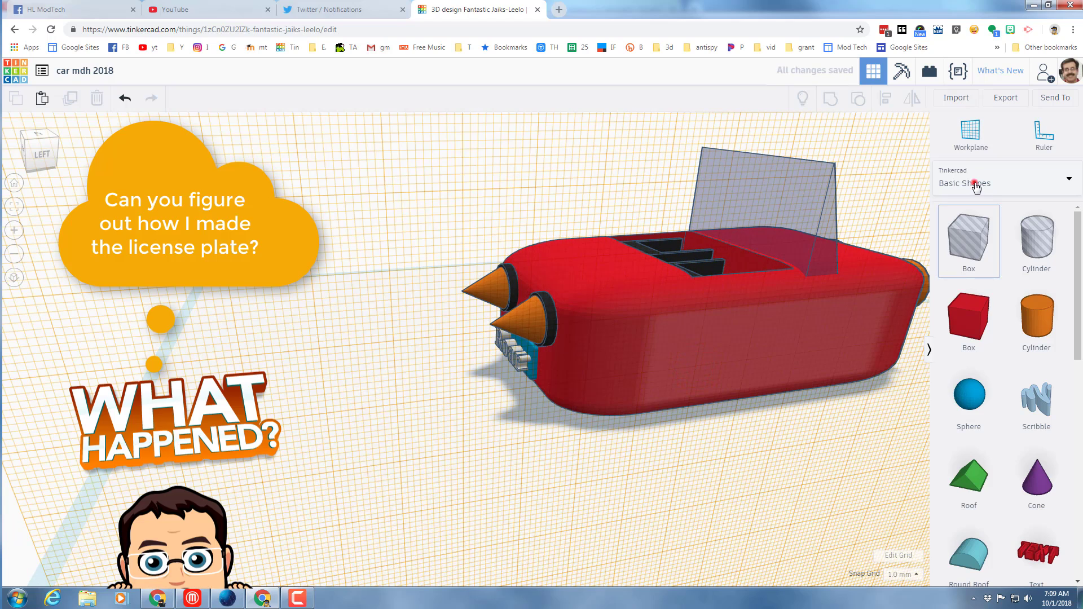
Step: Add a Wheel from Shape Generators > All onto the car's side
click(974, 182)
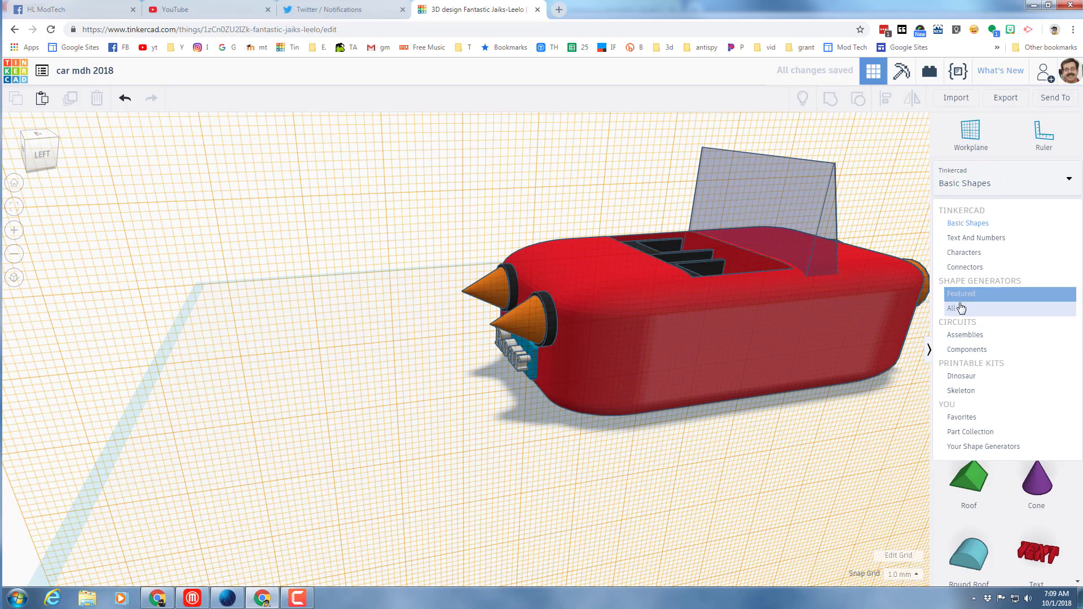
click(953, 307)
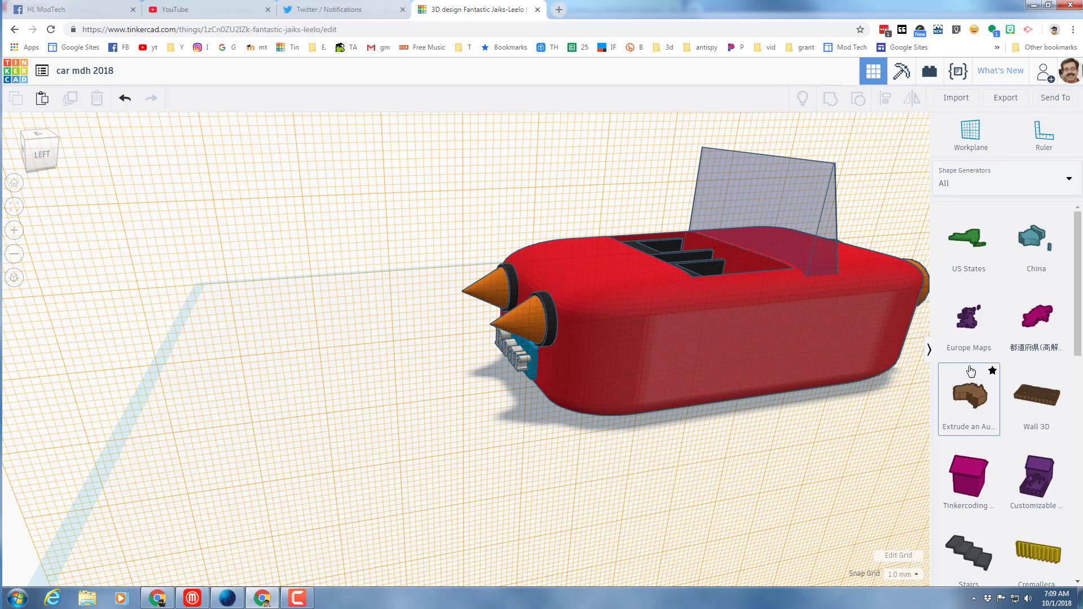
scroll(976, 366, down, 7)
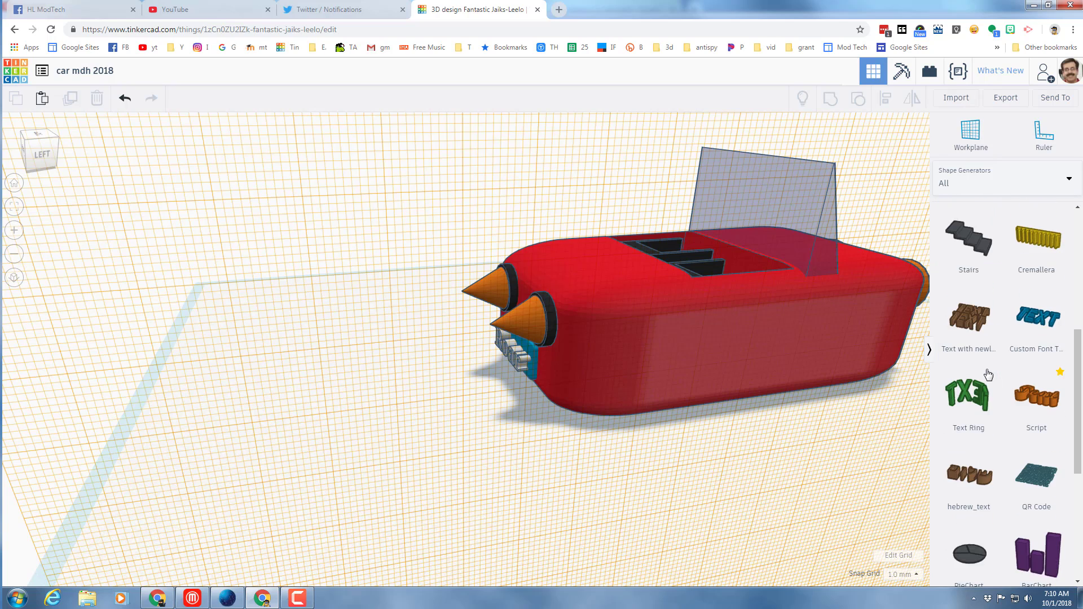
scroll(978, 399, down, 3)
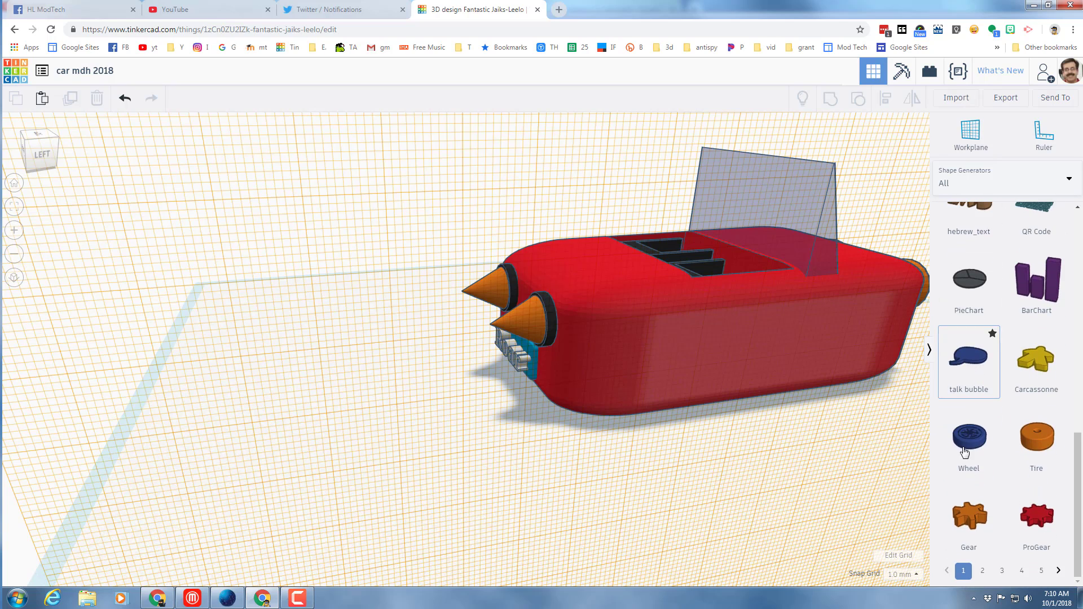
drag(972, 444, 658, 375)
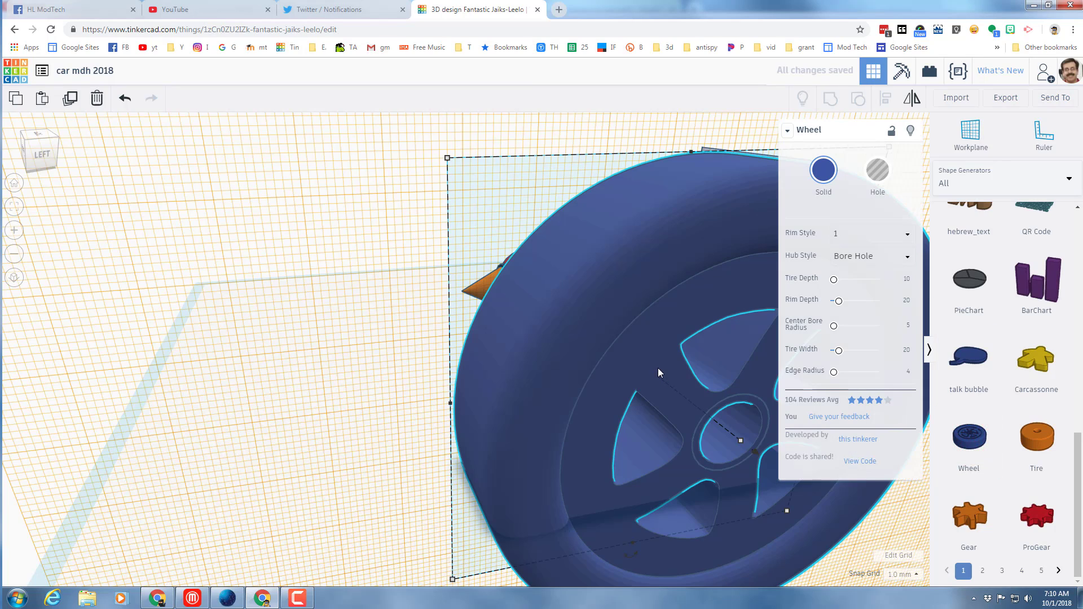
Step: Shrink the wheel to about 26 mm, position it on the car's lower side, colour it black
scroll(658, 367, down, 5)
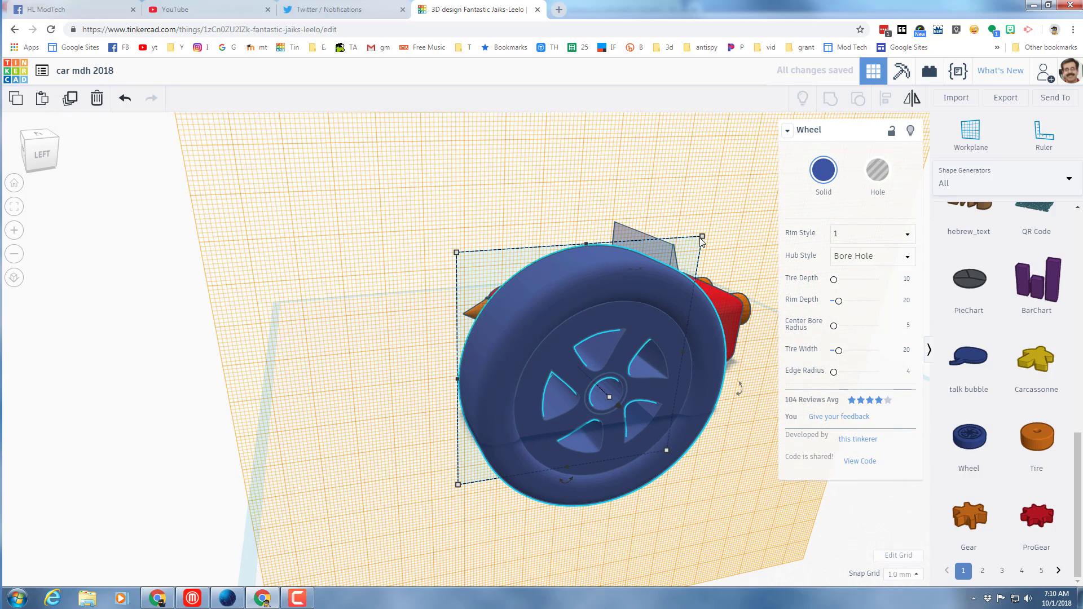
drag(702, 237, 545, 399)
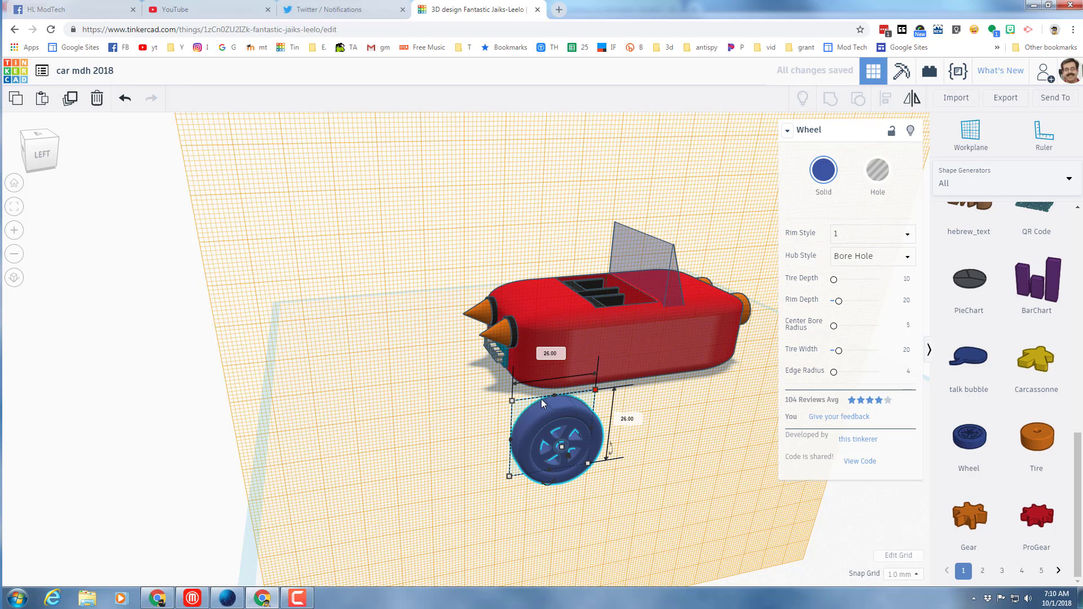
key(Up)
key(Up)
key(Up)
key(Up)
key(Up)
key(Up)
key(Up)
key(Up)
key(Up)
key(Up)
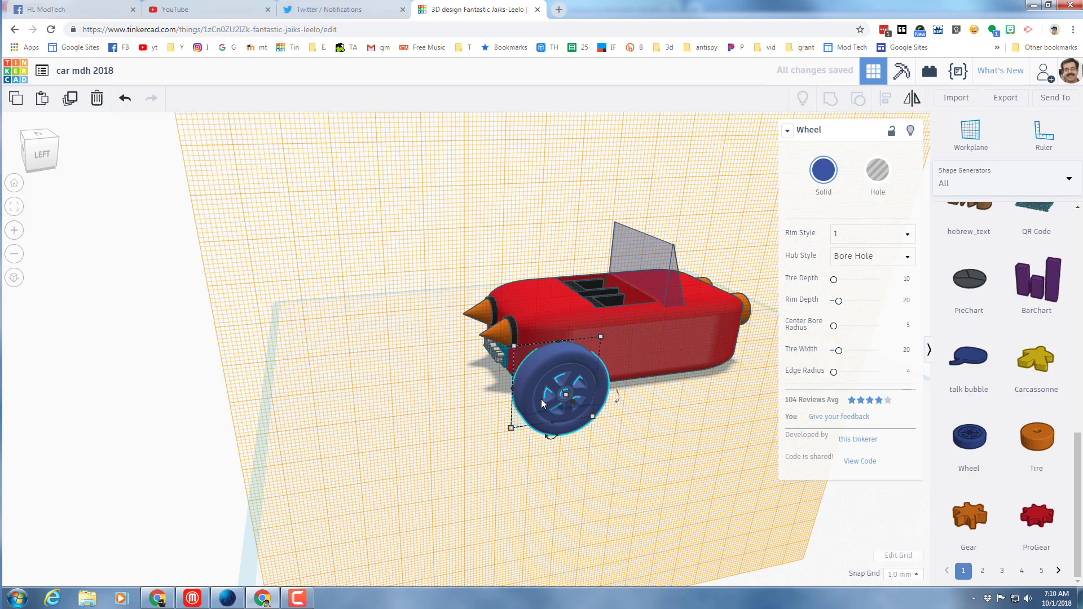
key(Right)
key(Right)
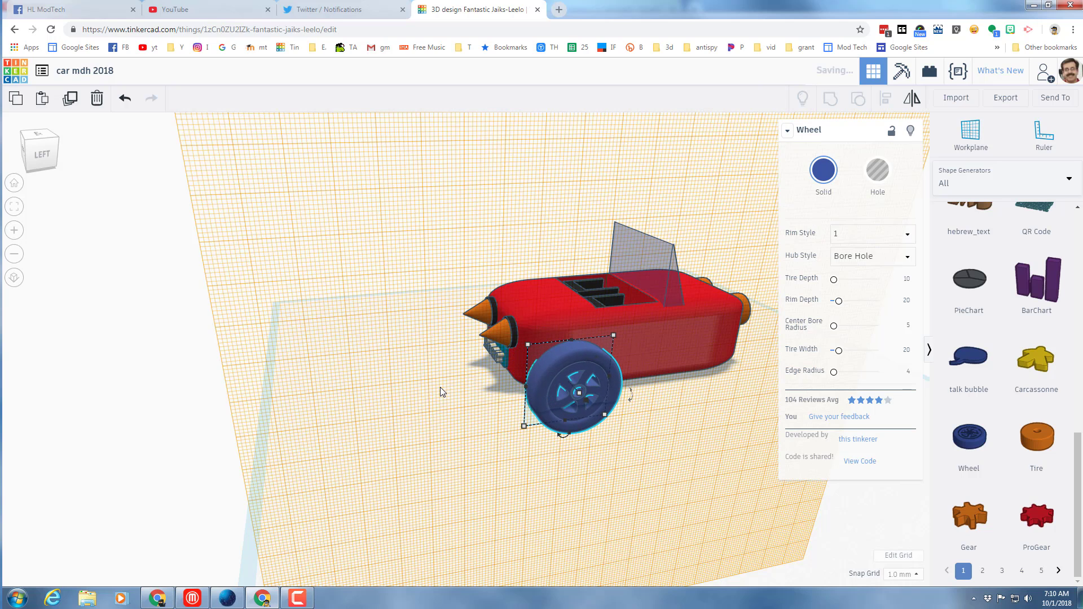
right_drag(619, 377, 653, 375)
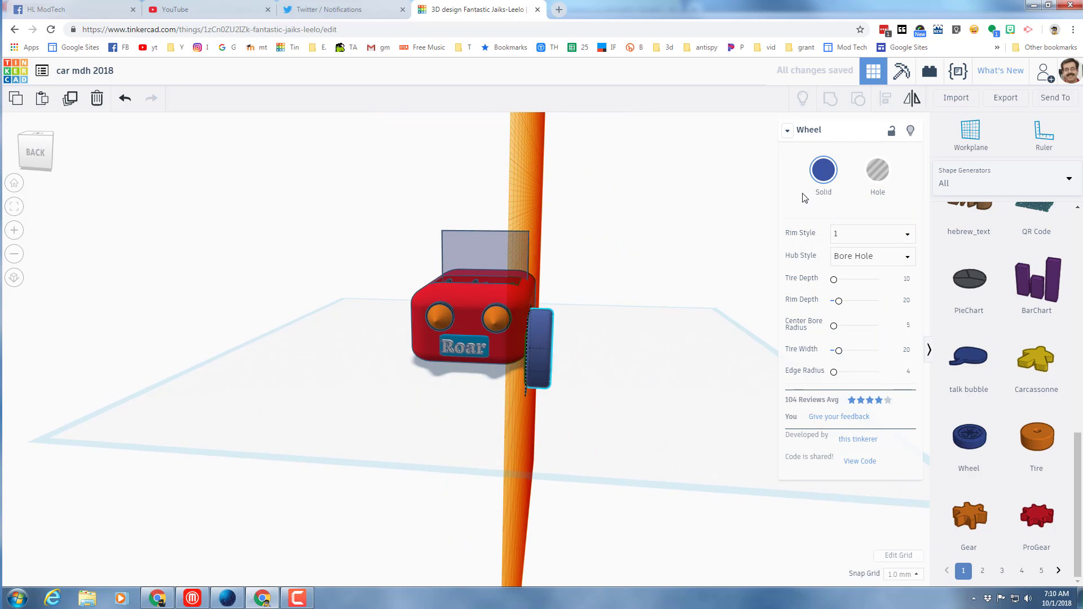
click(825, 172)
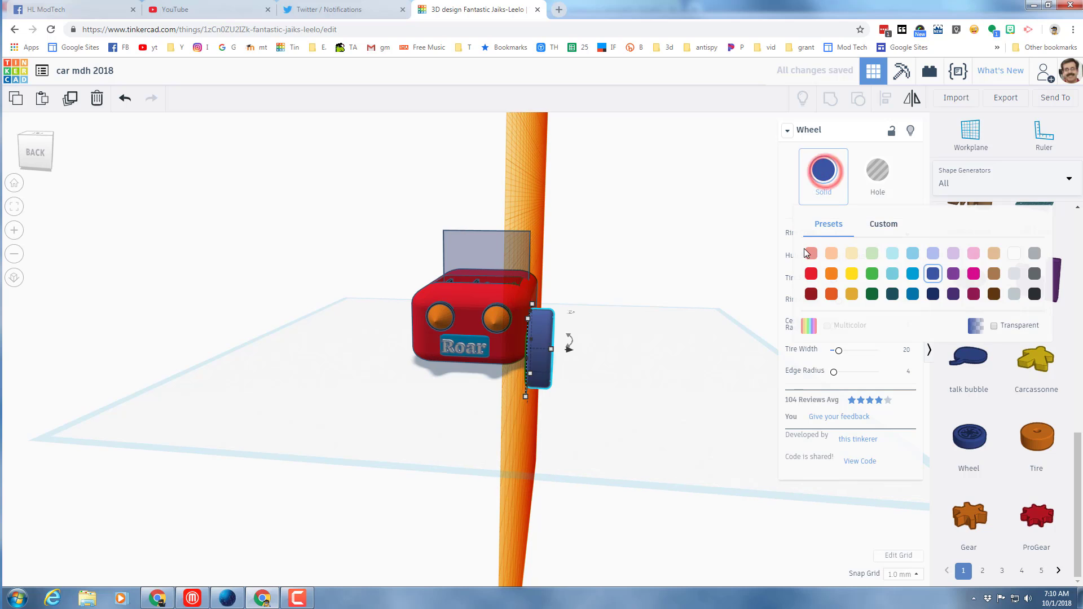
click(1035, 294)
right_drag(636, 370, 368, 351)
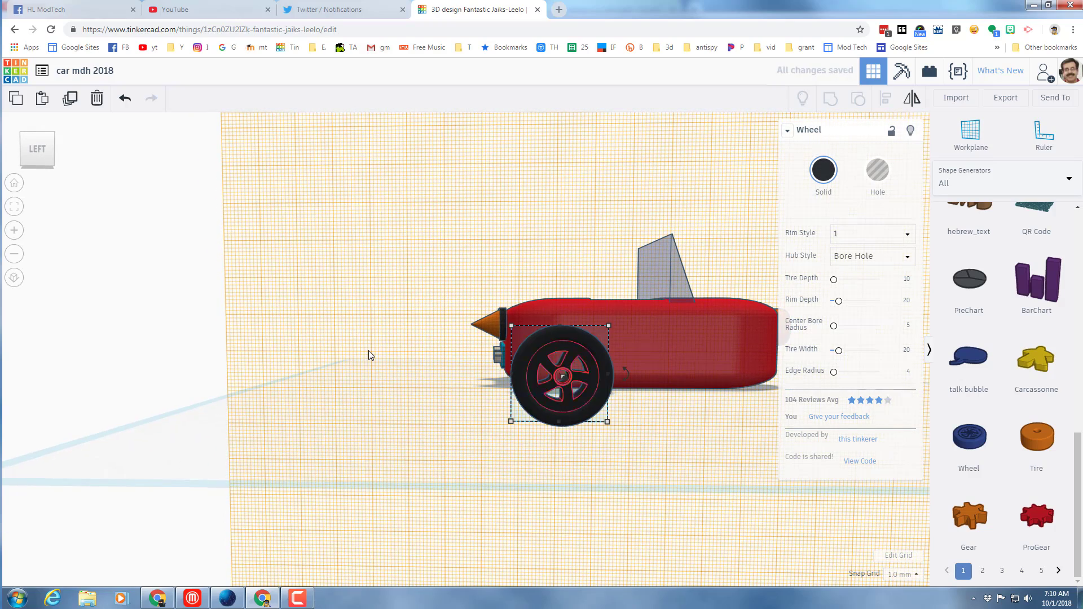
Step: Duplicate the wheel, move the copy to the car's rear, and group both wheels
key(ctrl+d)
key(Right)
key(Right)
key(Right)
key(Right)
key(Right)
key(Right)
key(Right)
key(Right)
key(Right)
key(Right)
key(Right)
key(Right)
key(Right)
key(Right)
key(Right)
key(Right)
key(Right)
key(Right)
key(Right)
key(Right)
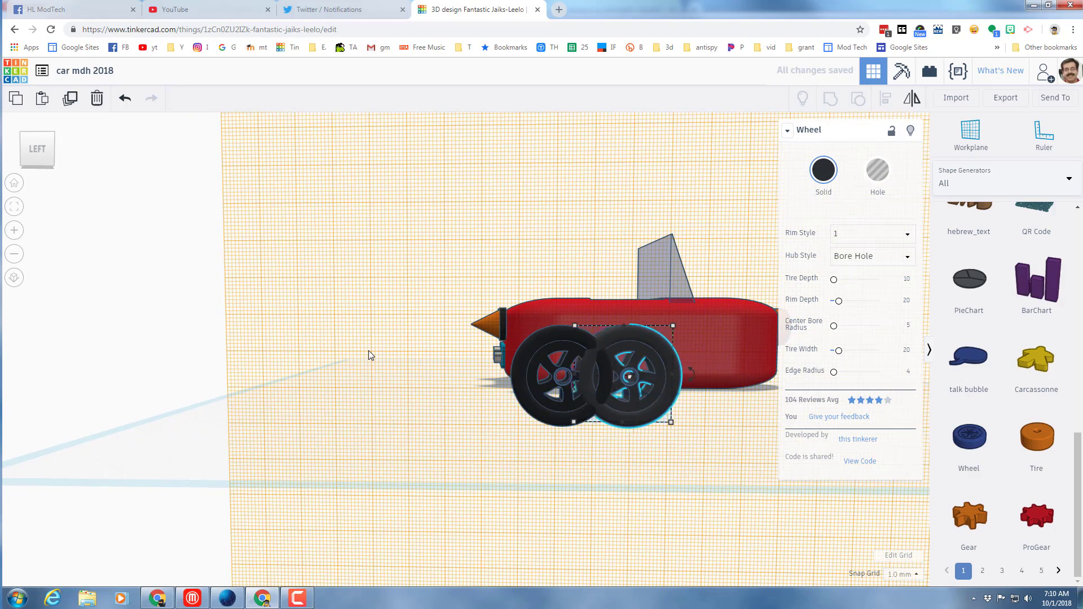
key(Right)
key(Right)
key(Right)
key(Right)
key(Right)
key(Right)
key(Right)
key(Right)
key(Right)
key(Right)
key(Right)
key(Right)
key(Right)
key(Right)
key(Right)
key(Right)
key(Right)
key(Right)
key(Right)
key(Right)
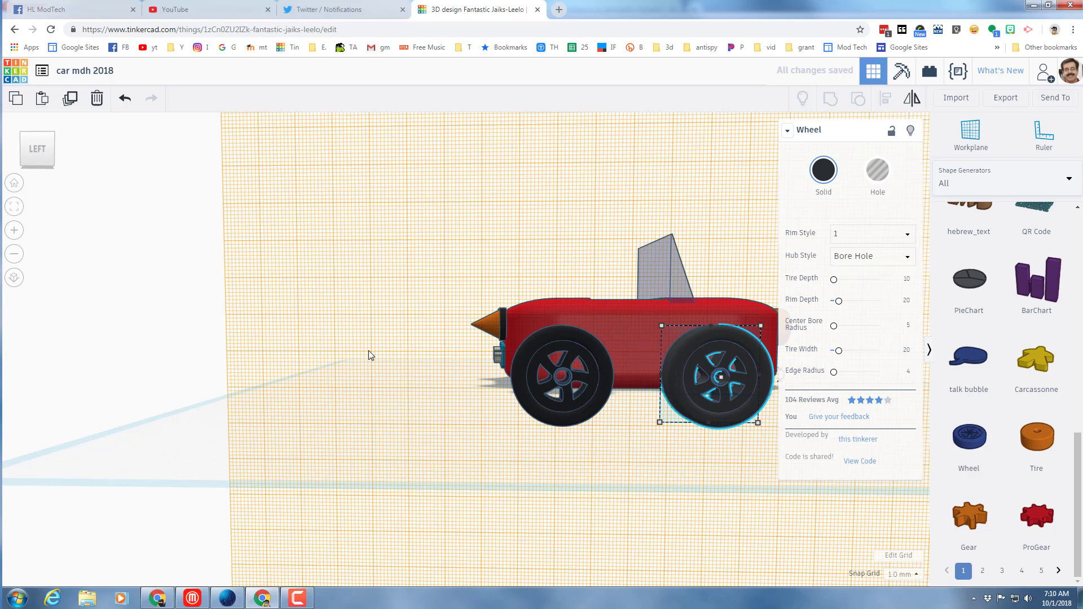
key(Right)
key(Right)
key(Right)
key(Right)
key(Right)
key(Right)
key(Right)
key(Right)
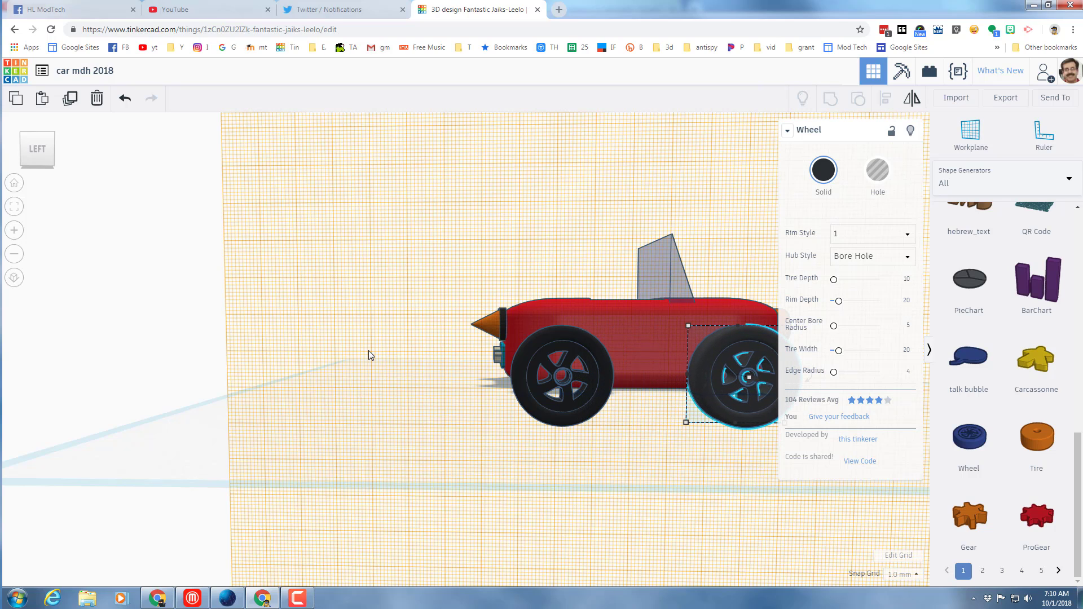
shift+click(522, 398)
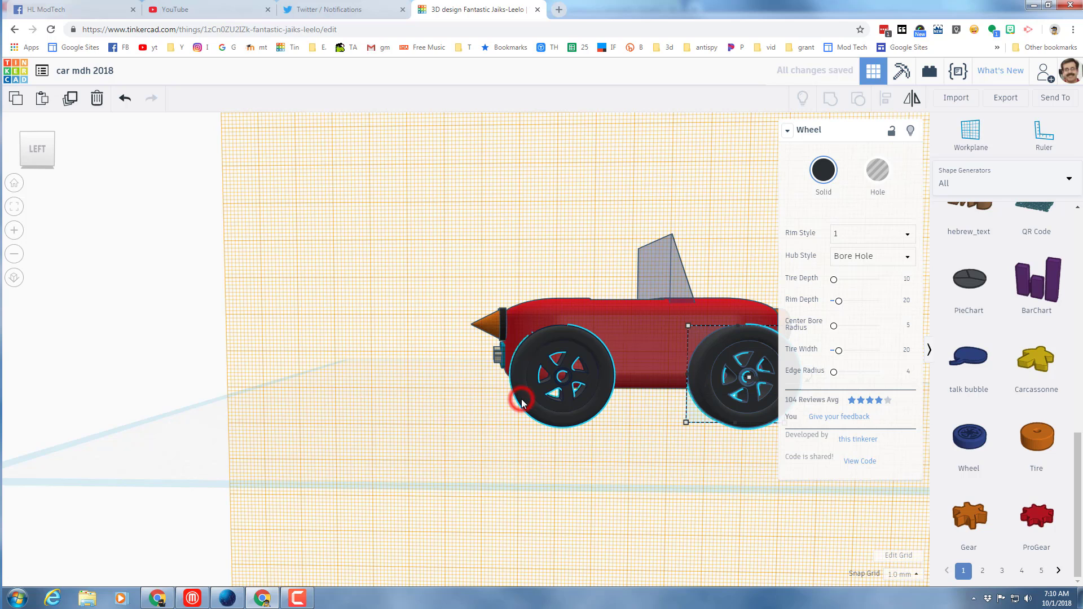
click(831, 99)
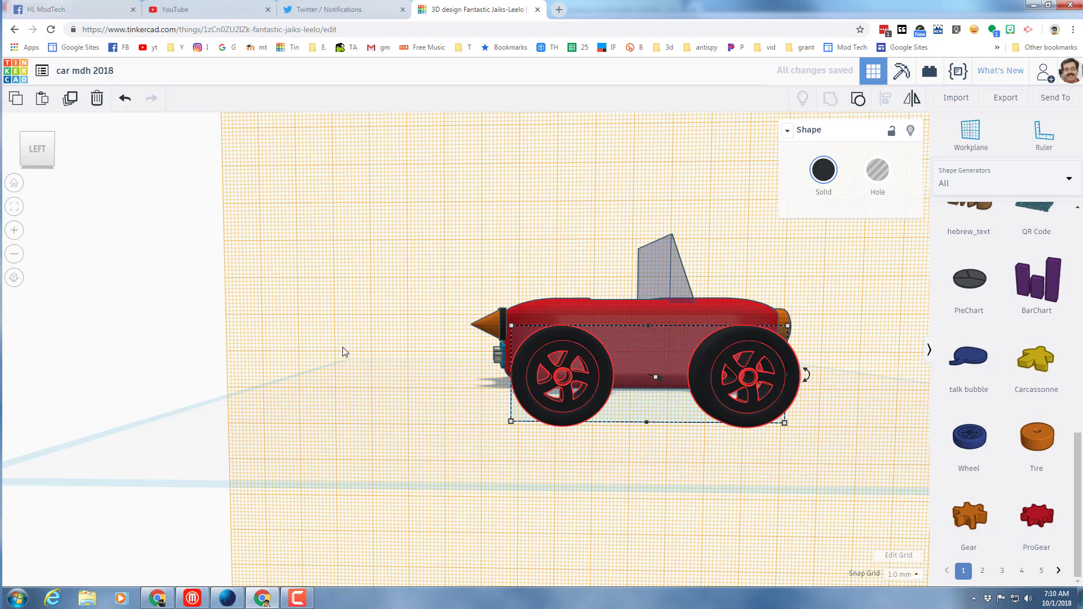
right_drag(457, 371, 577, 305)
Step: Mirror the wheel pair so its black hubs face outward on the car's opposite side
click(605, 320)
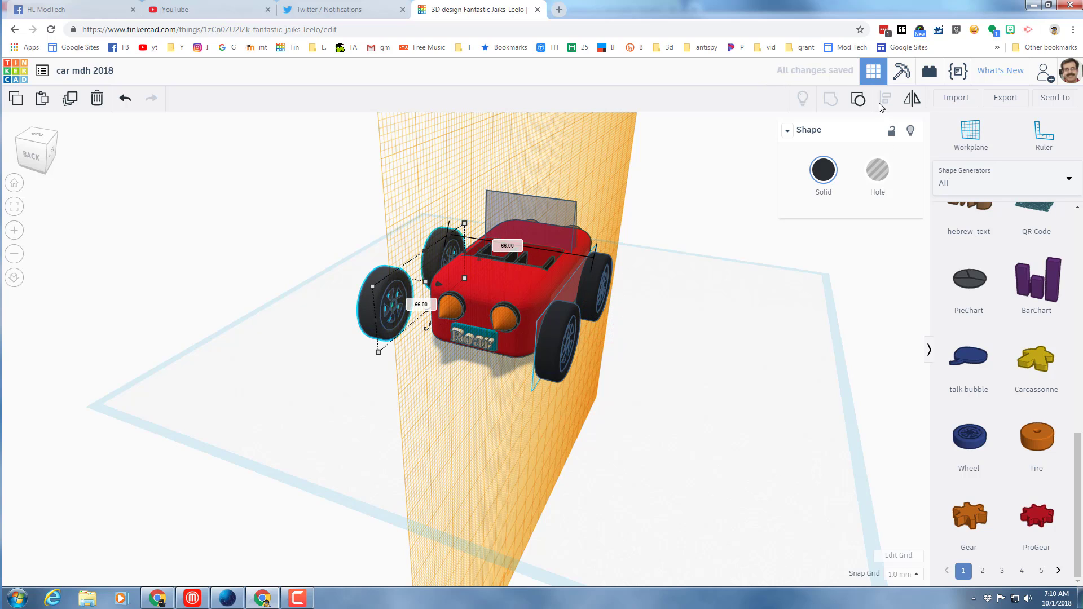
click(377, 309)
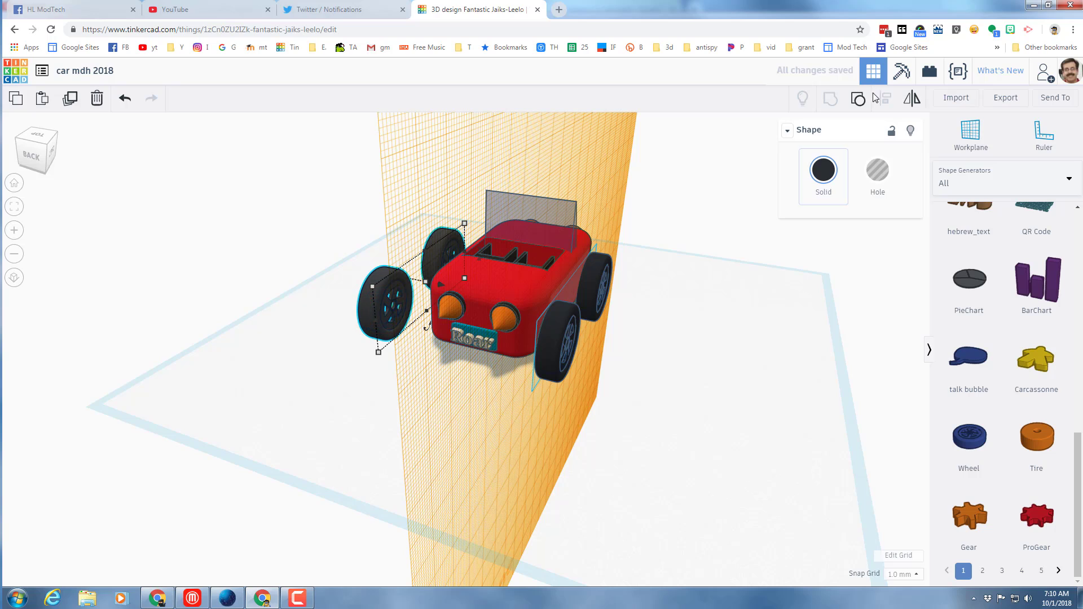
click(912, 99)
click(458, 273)
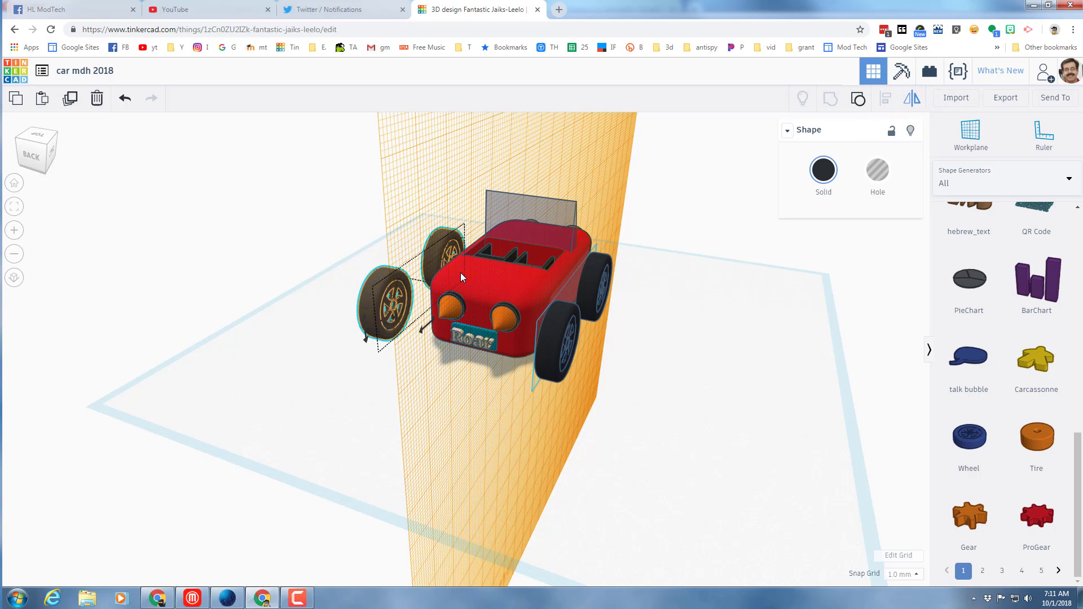
click(460, 273)
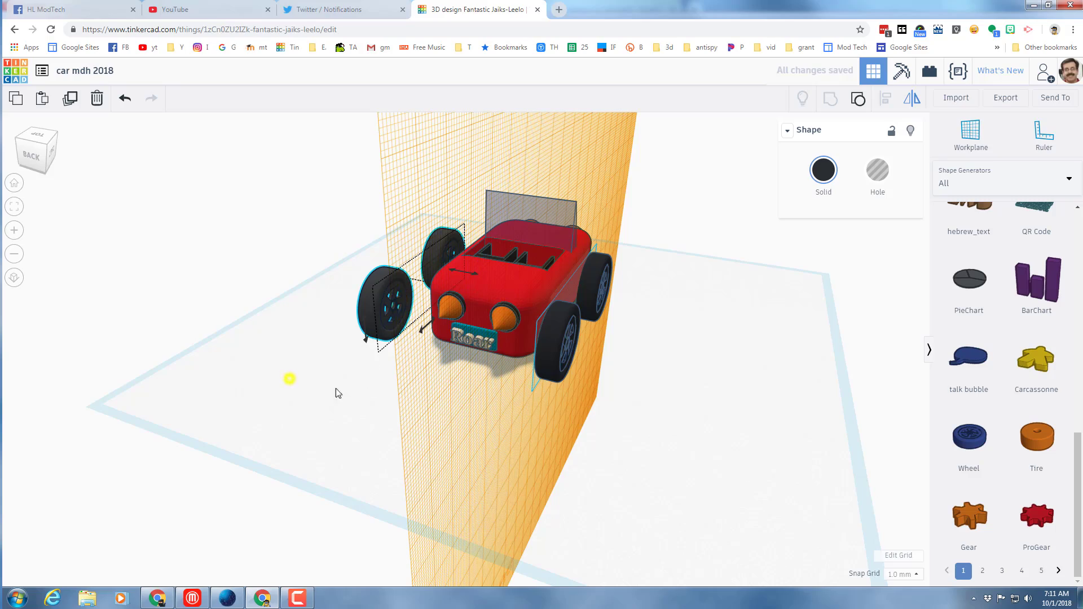
right_drag(368, 393, 291, 358)
click(224, 348)
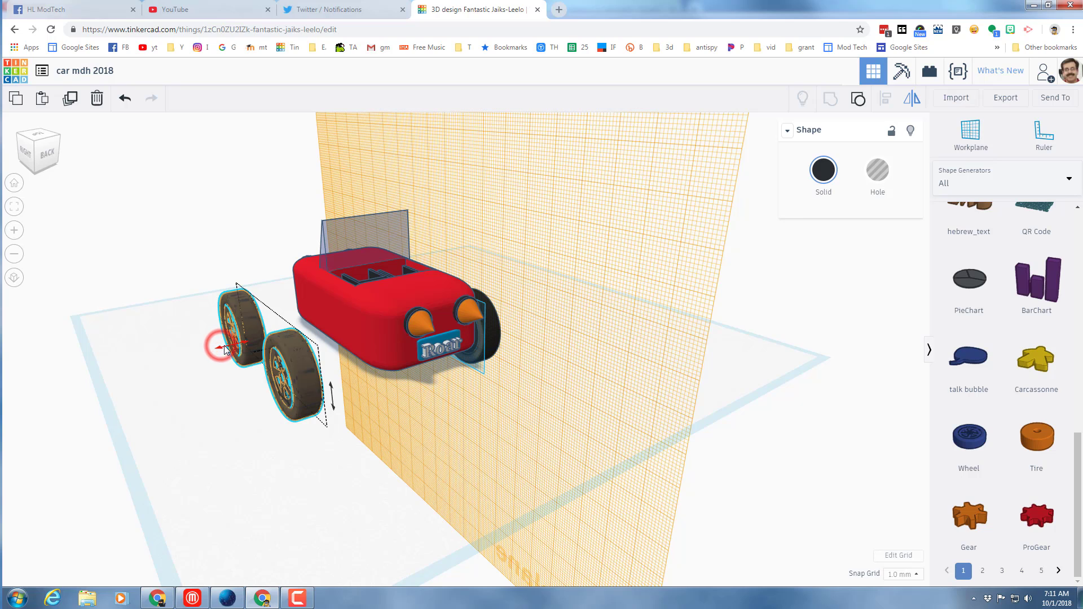
click(358, 410)
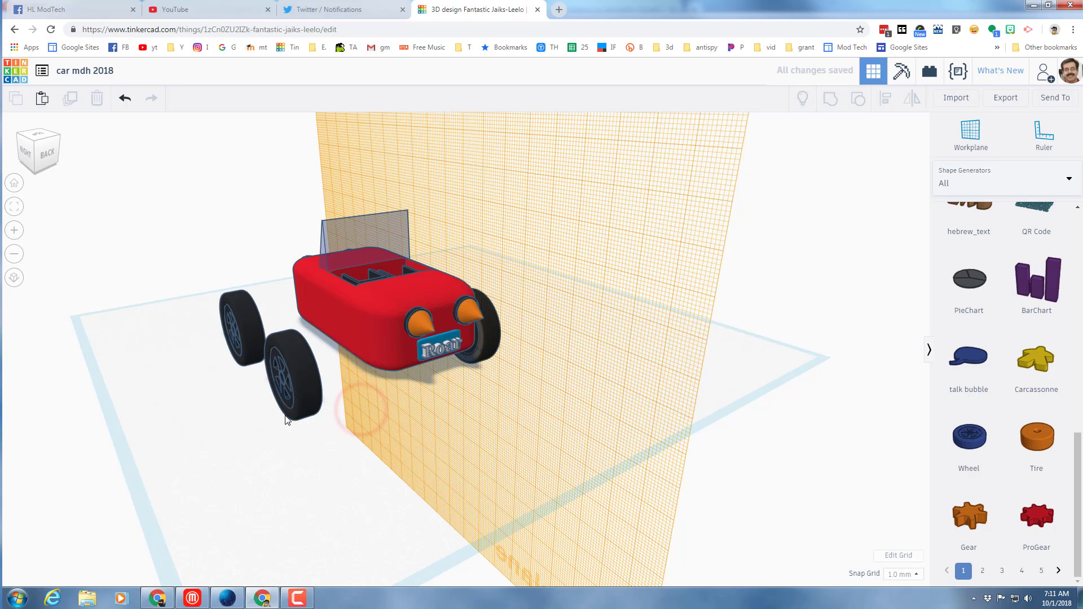
Step: Place a workplane on the car's side face and drop the loose wheel pair onto it
click(293, 398)
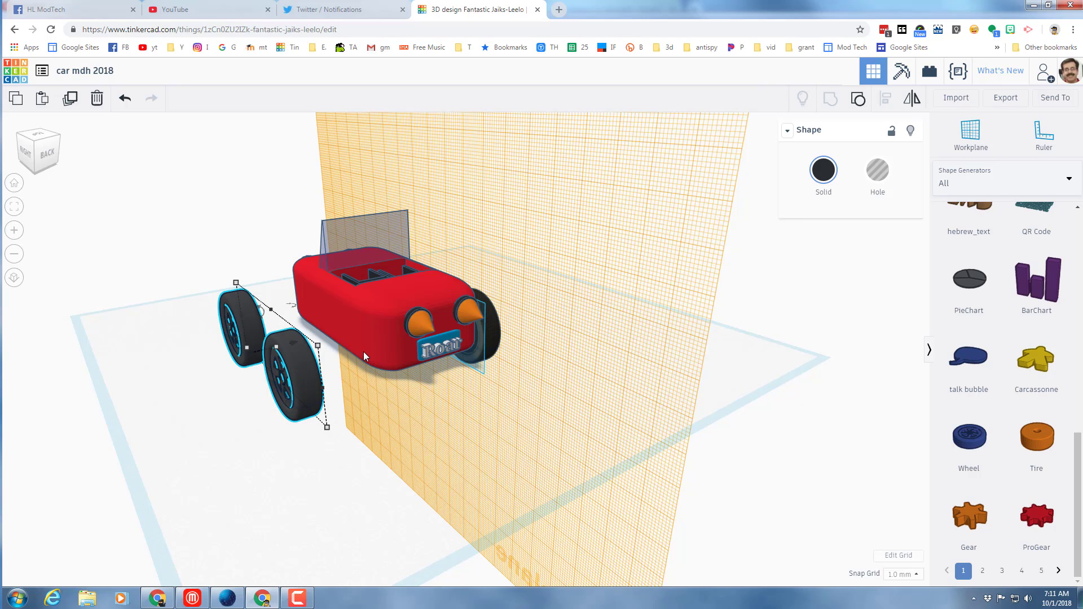
click(333, 309)
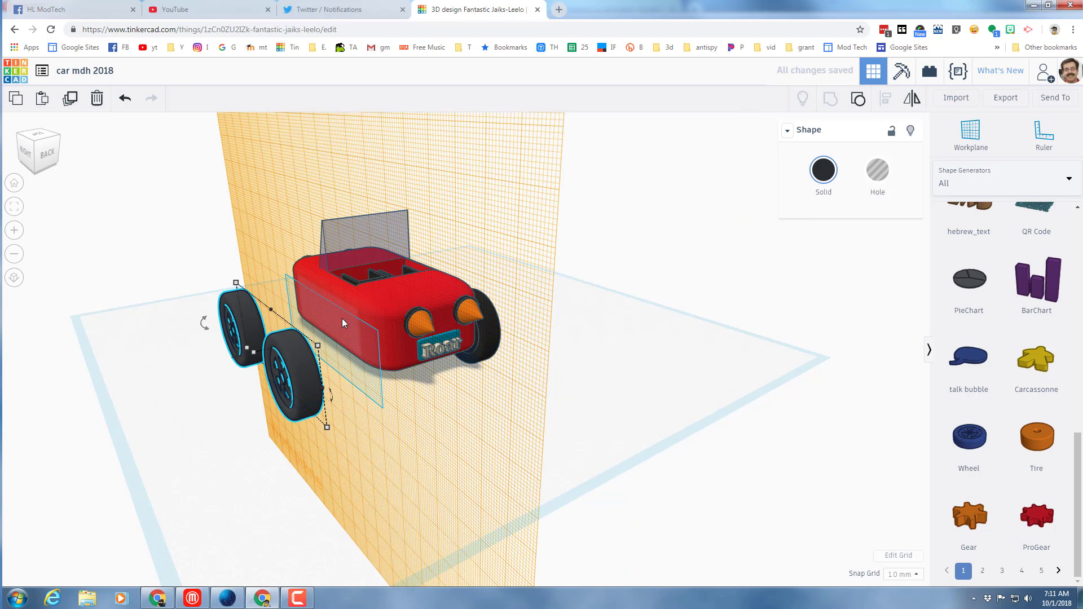
key(d)
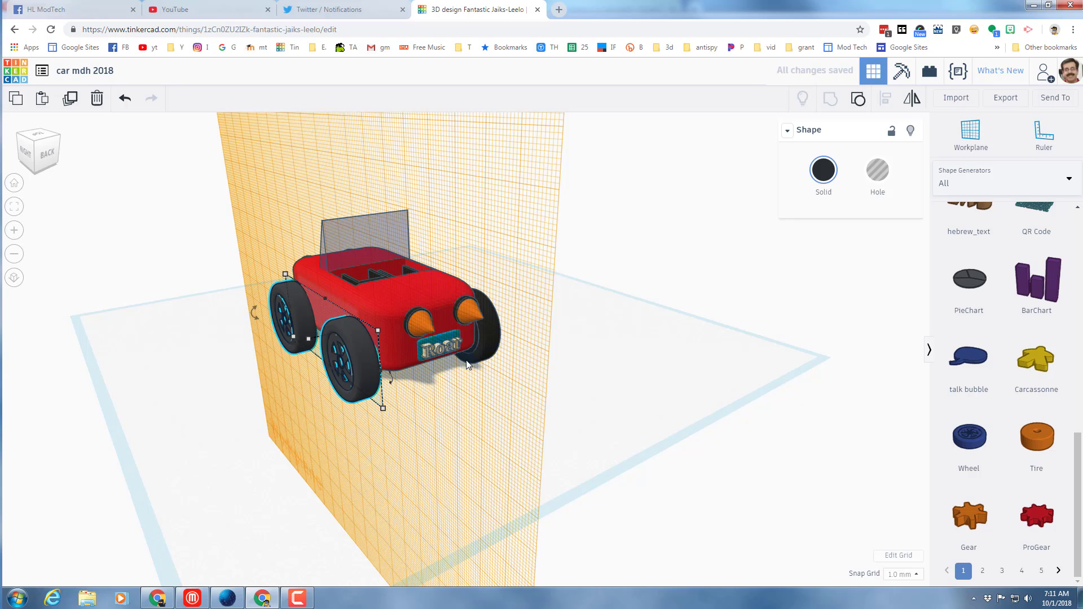
right_drag(543, 372, 442, 425)
Step: Drop the whole roadster down onto the blue workplane
scroll(440, 426, up, 2)
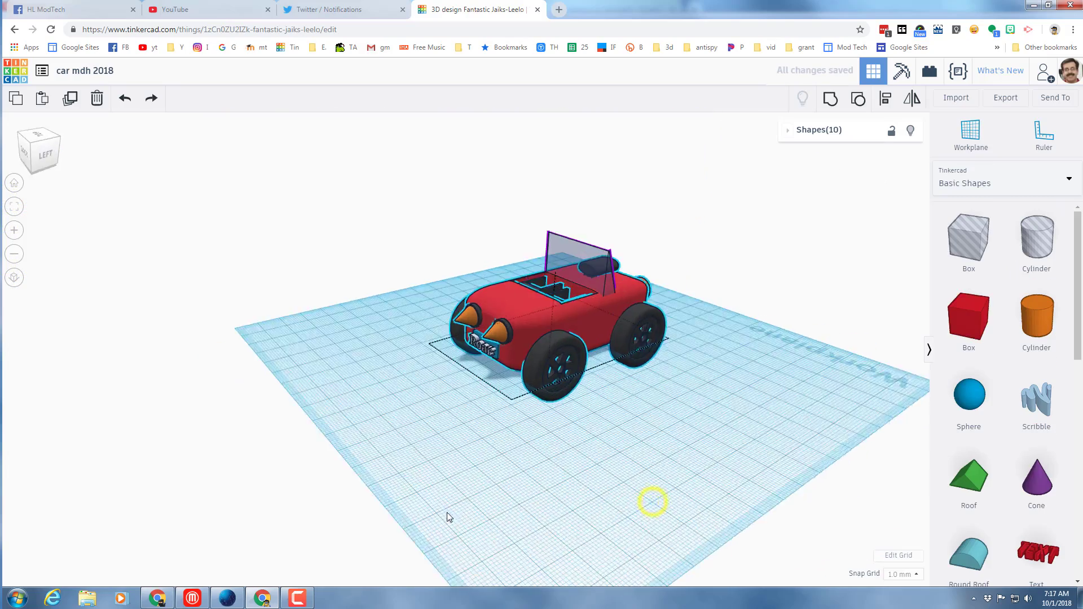
right_drag(447, 513, 471, 505)
scroll(619, 536, up, 2)
right_drag(620, 537, 511, 347)
right_drag(748, 474, 563, 480)
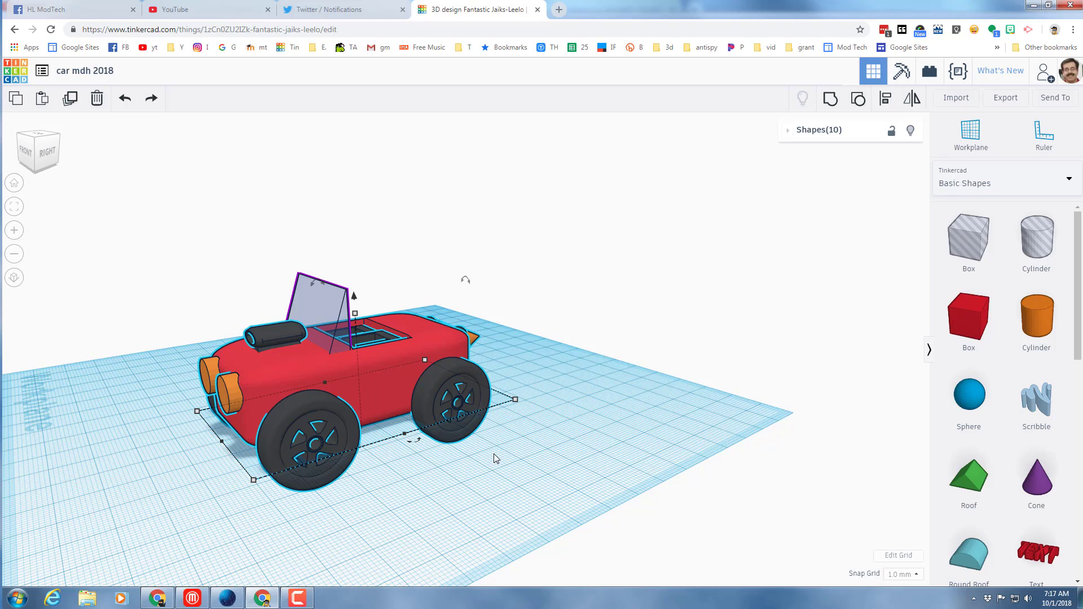
key(d)
Step: Orbit around the finished car to inspect its front, right side and rear
right_drag(408, 494, 463, 477)
right_drag(310, 491, 553, 492)
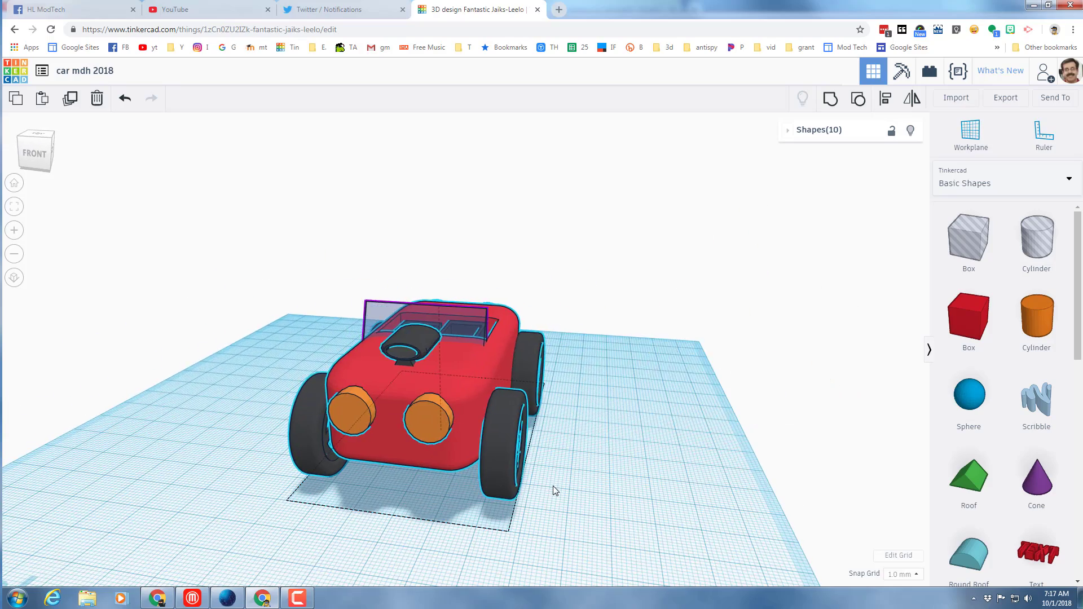
right_drag(395, 504, 339, 504)
right_drag(460, 473, 340, 475)
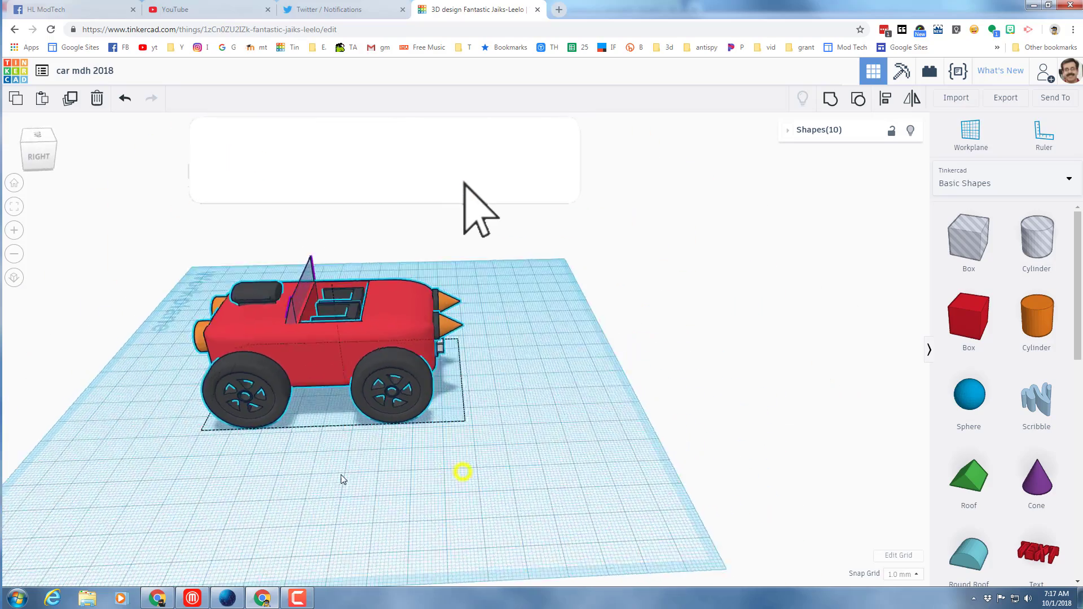
right_drag(493, 446, 459, 405)
scroll(458, 405, up, 3)
scroll(581, 409, down, 3)
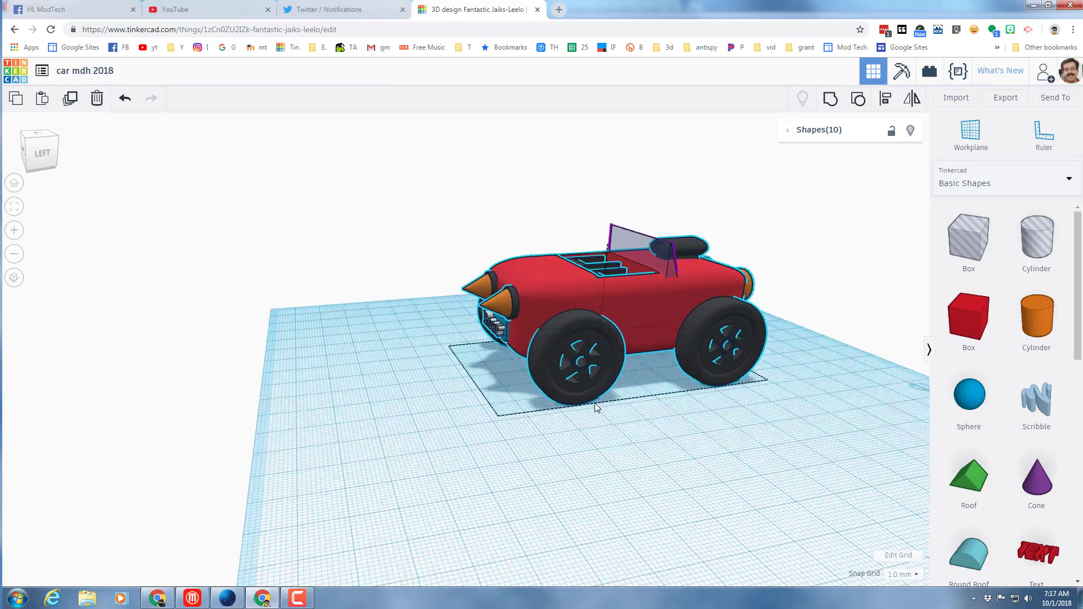
scroll(440, 423, up, 3)
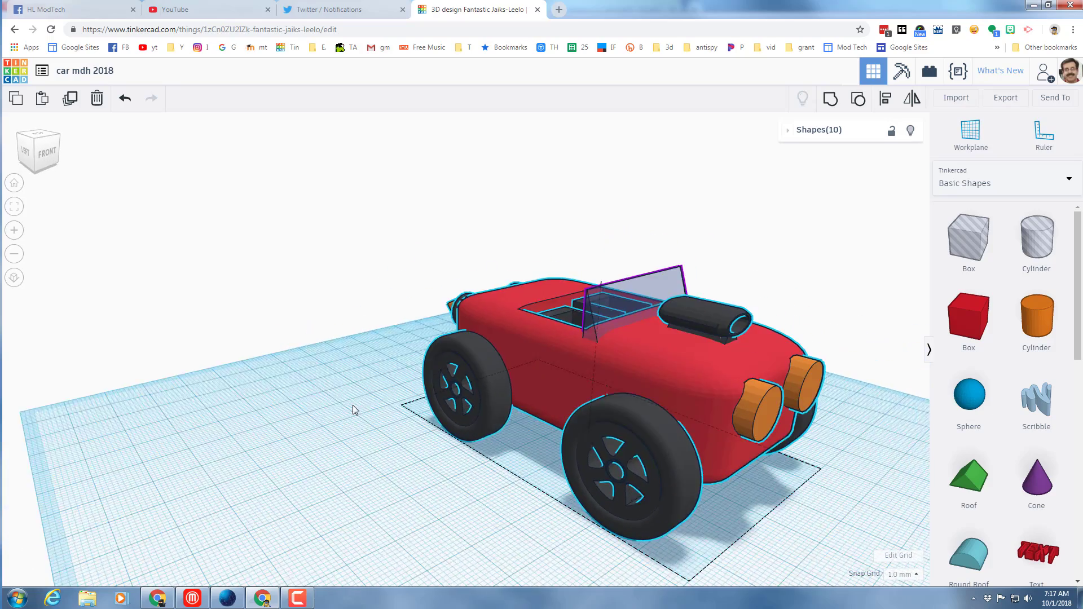